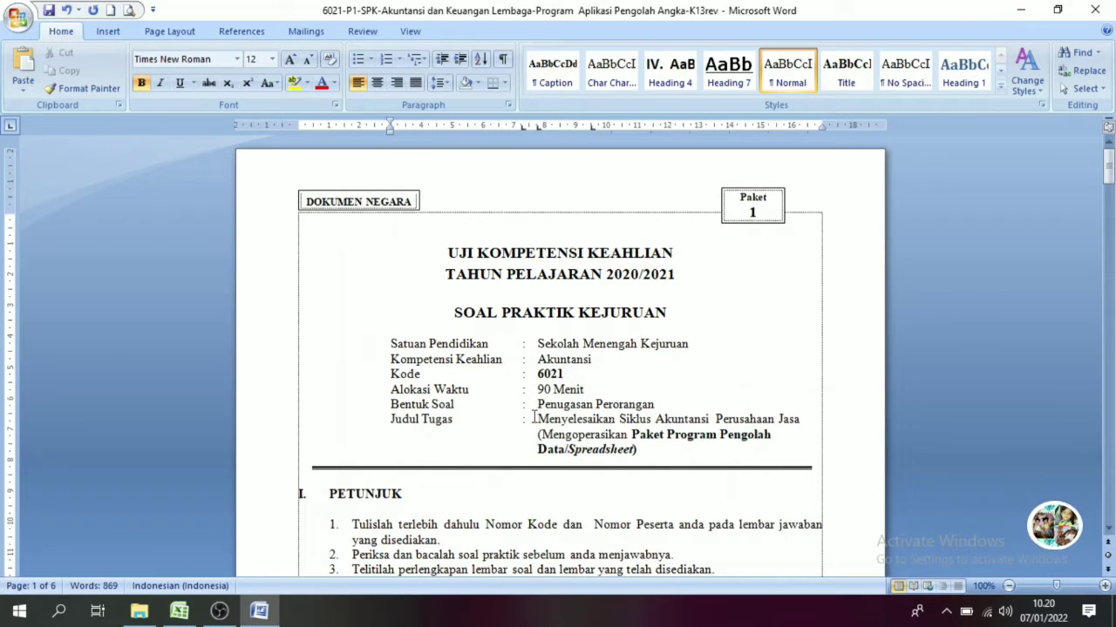
Scroll down to page 3 to show the SOAL 1 hotel lodging table and its Tabel Data.
scroll(1114, 423, "down", 4)
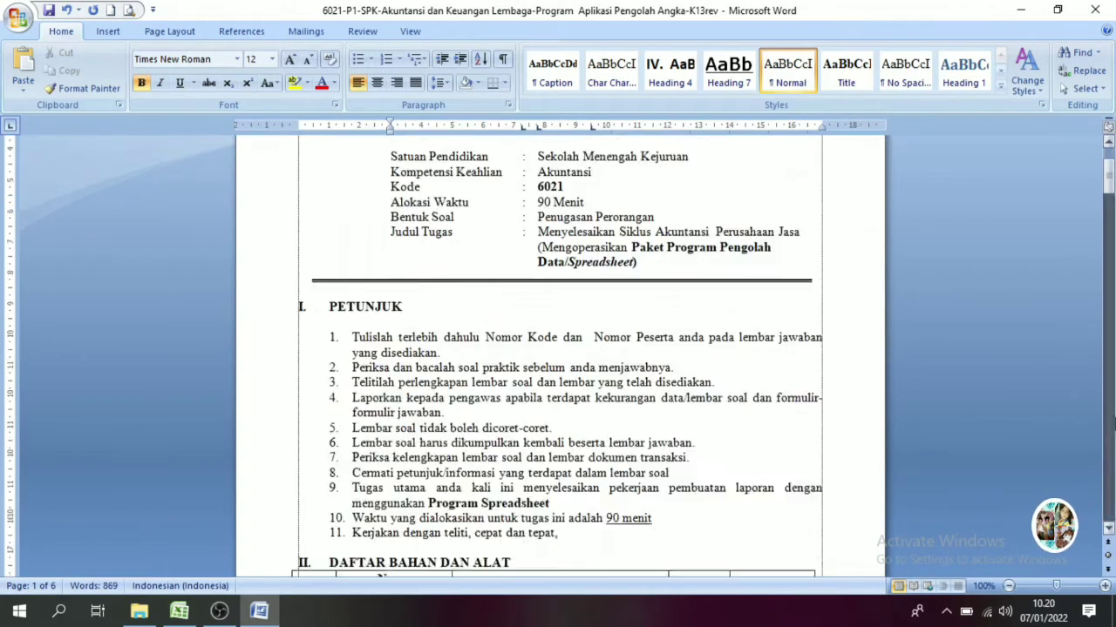
scroll(1114, 422, "down", 6)
scroll(1114, 423, "down", 9)
scroll(1113, 377, "down", 10)
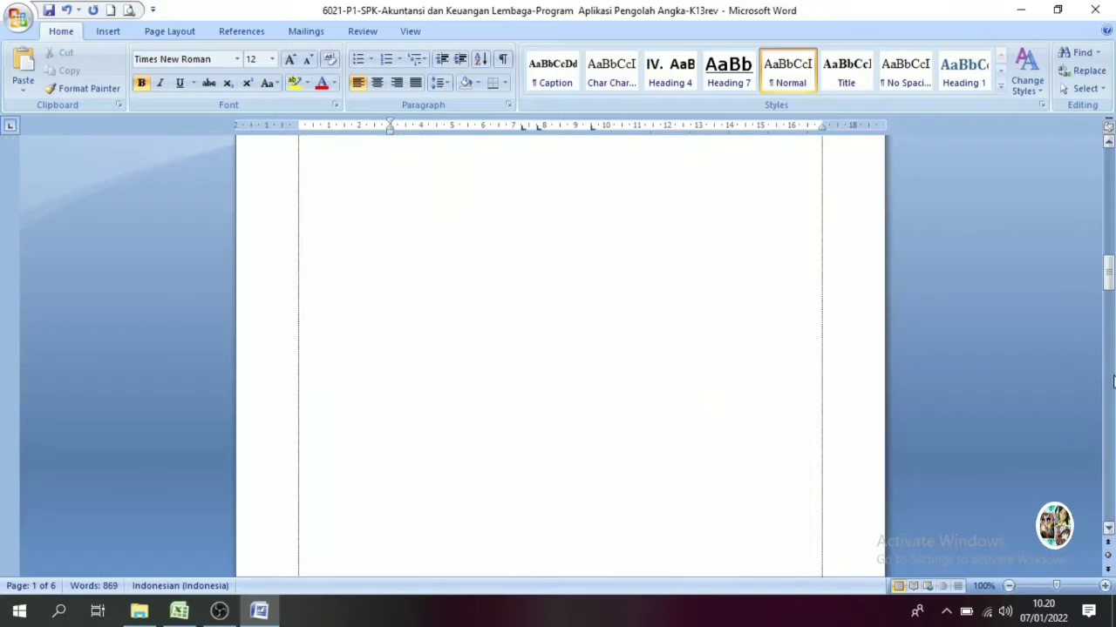
scroll(1114, 383, "down", 9)
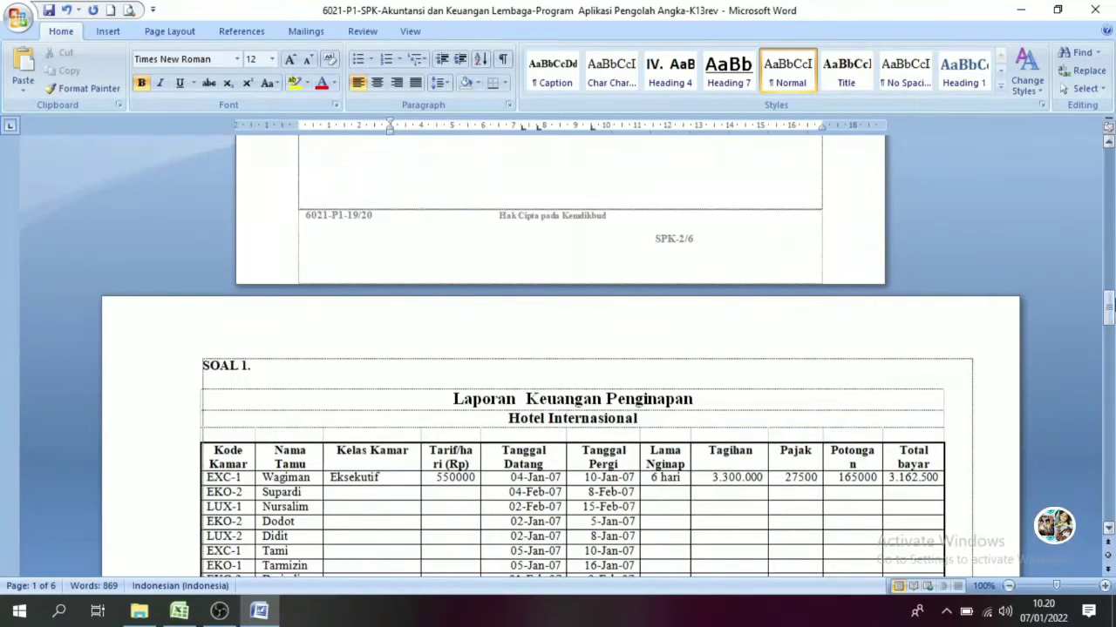
left_click_drag(1111, 301, 1111, 322)
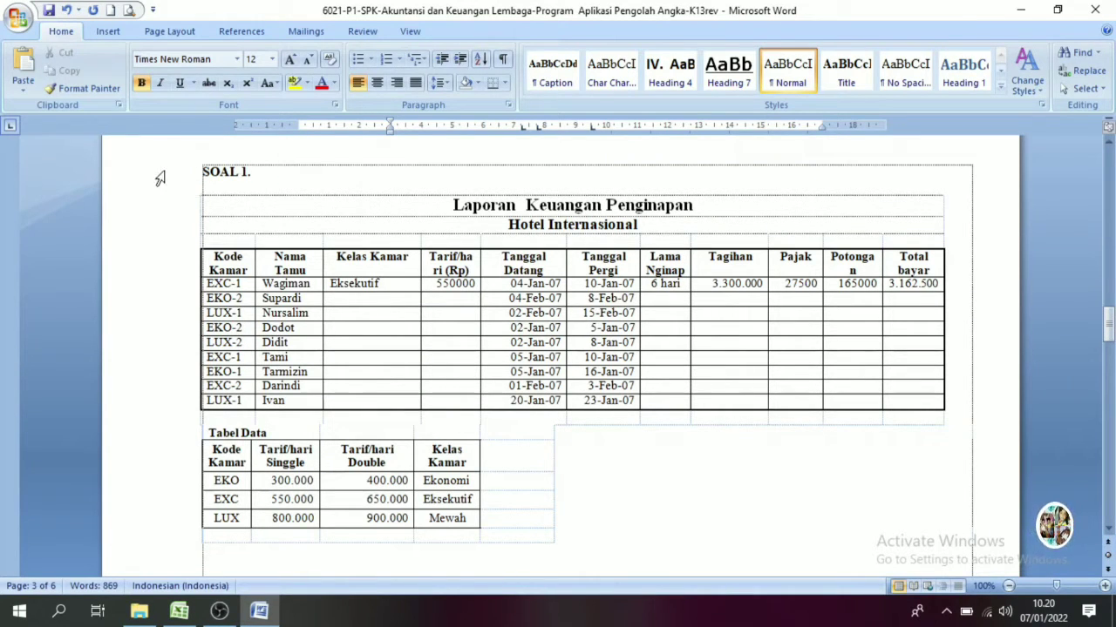
left_click(715, 358)
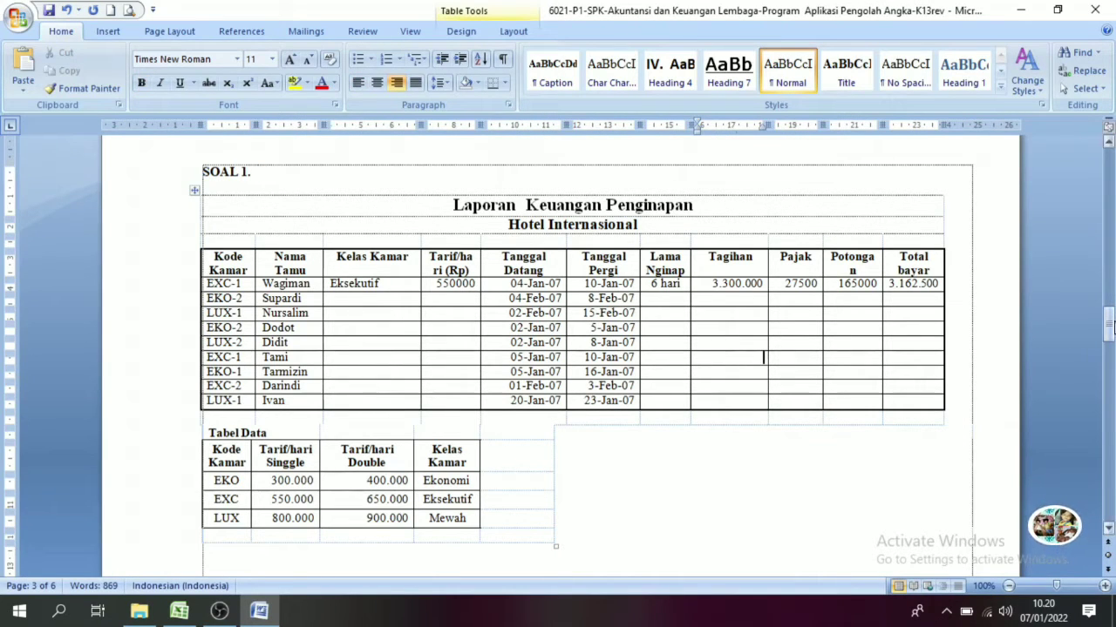
mouse_move(1107, 324)
left_mouse_down()
mouse_move(1108, 445)
mouse_move(1108, 324)
left_mouse_up()
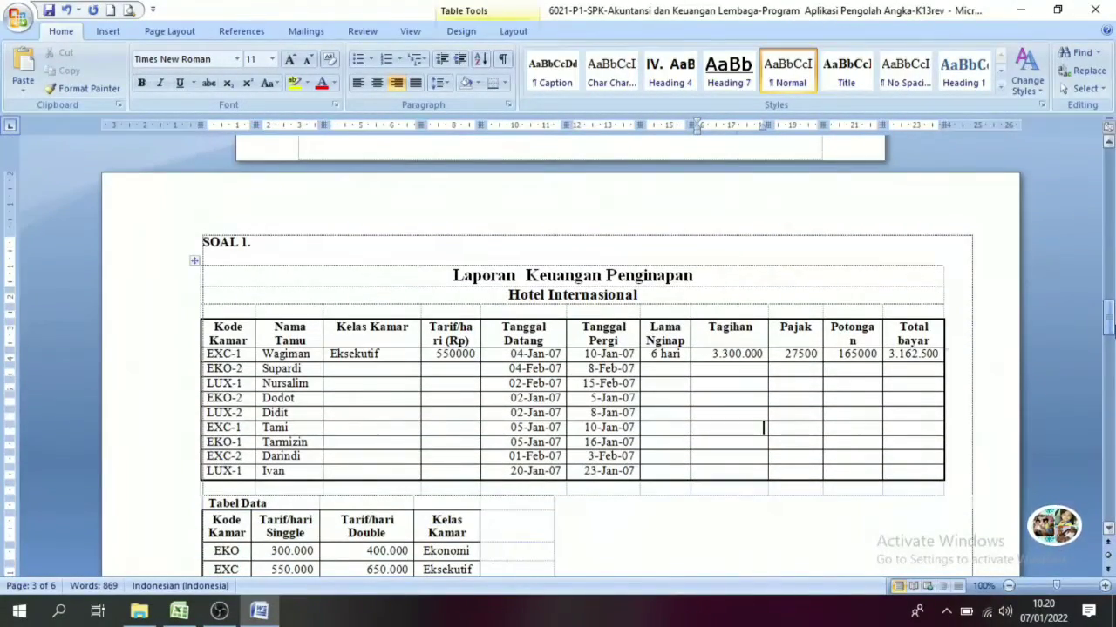
left_click_drag(196, 242, 252, 244)
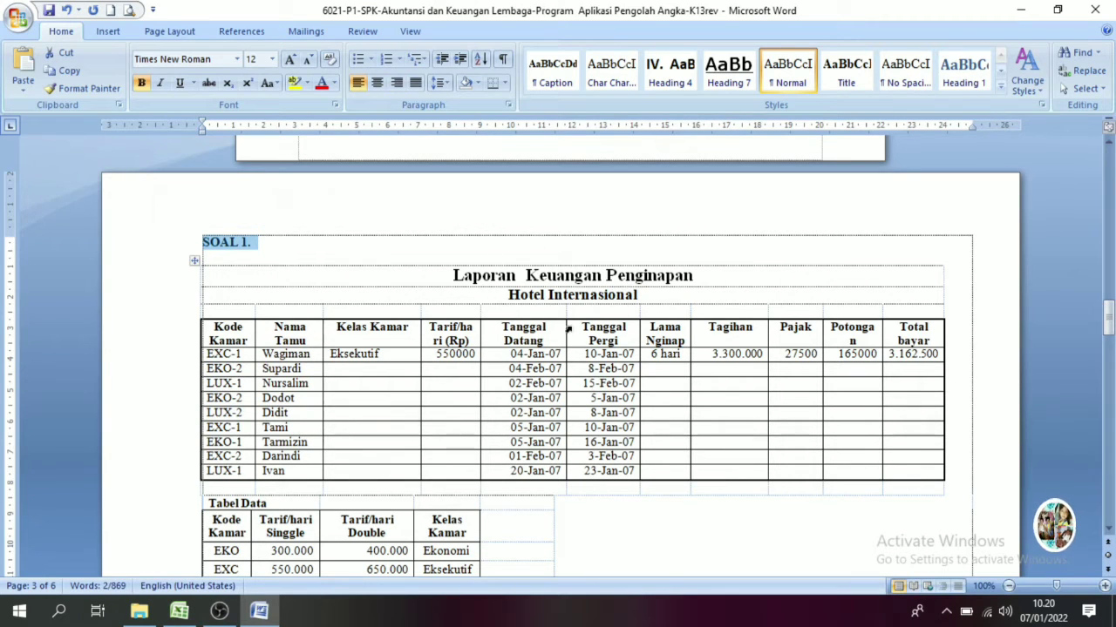
left_click(1108, 529)
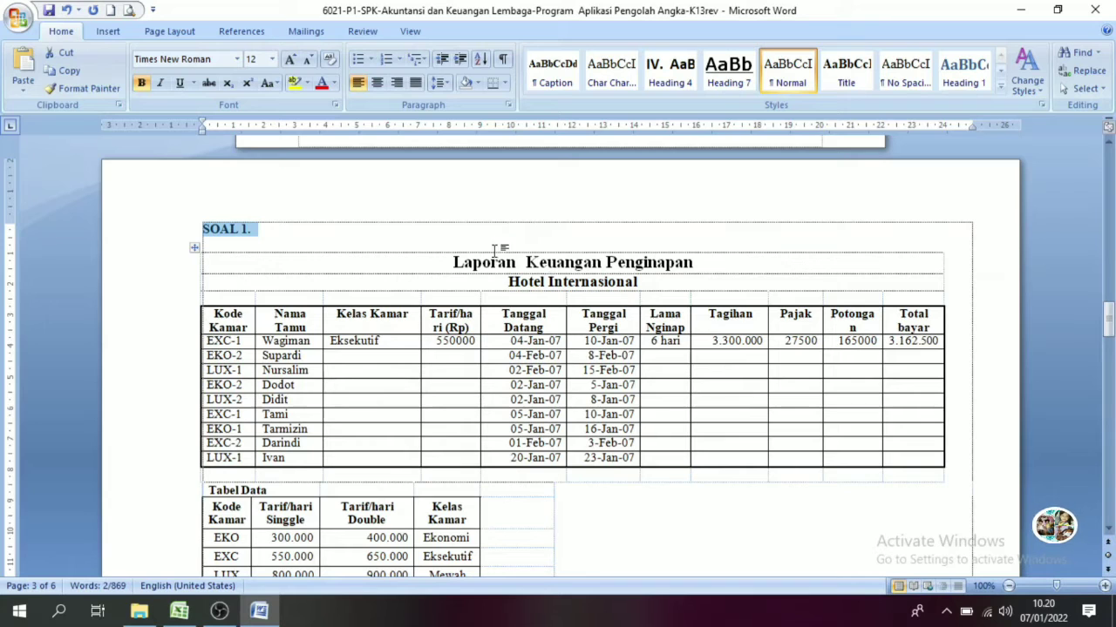
left_click(1109, 529)
left_click(1108, 529)
left_click(1108, 529)
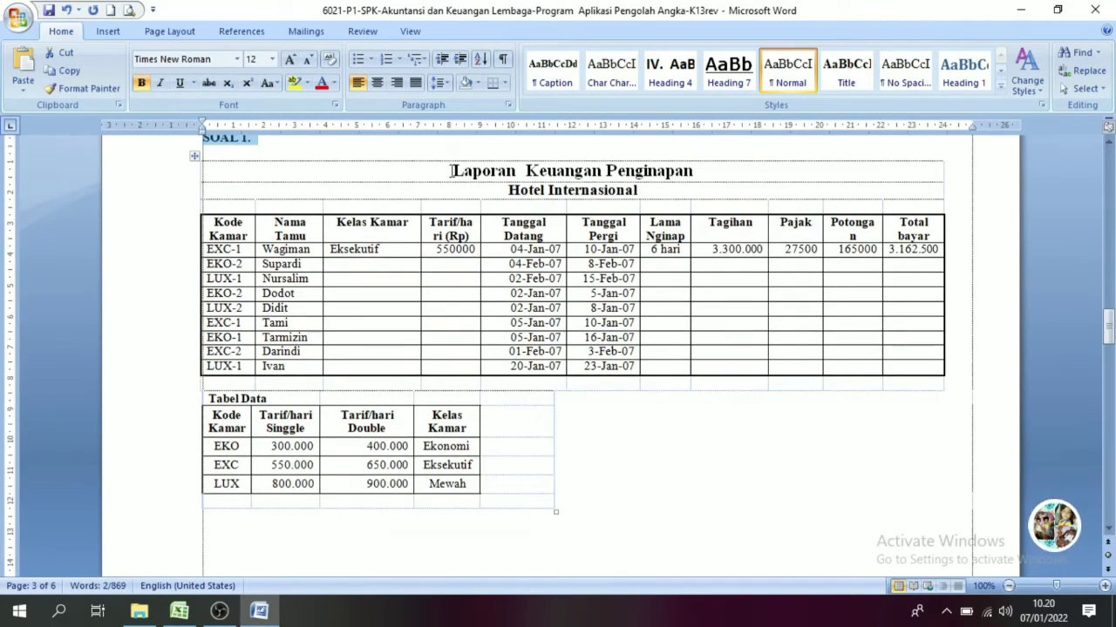
left_click_drag(451, 171, 647, 468)
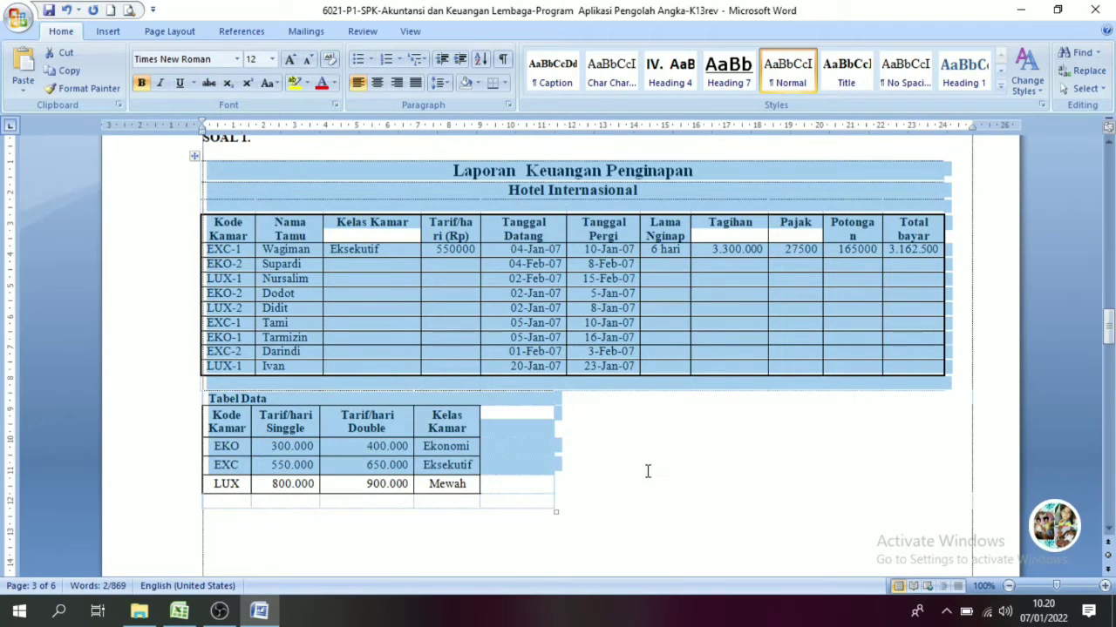
left_click(1109, 529)
left_click(1109, 529)
left_click(1109, 529)
left_click(1109, 529)
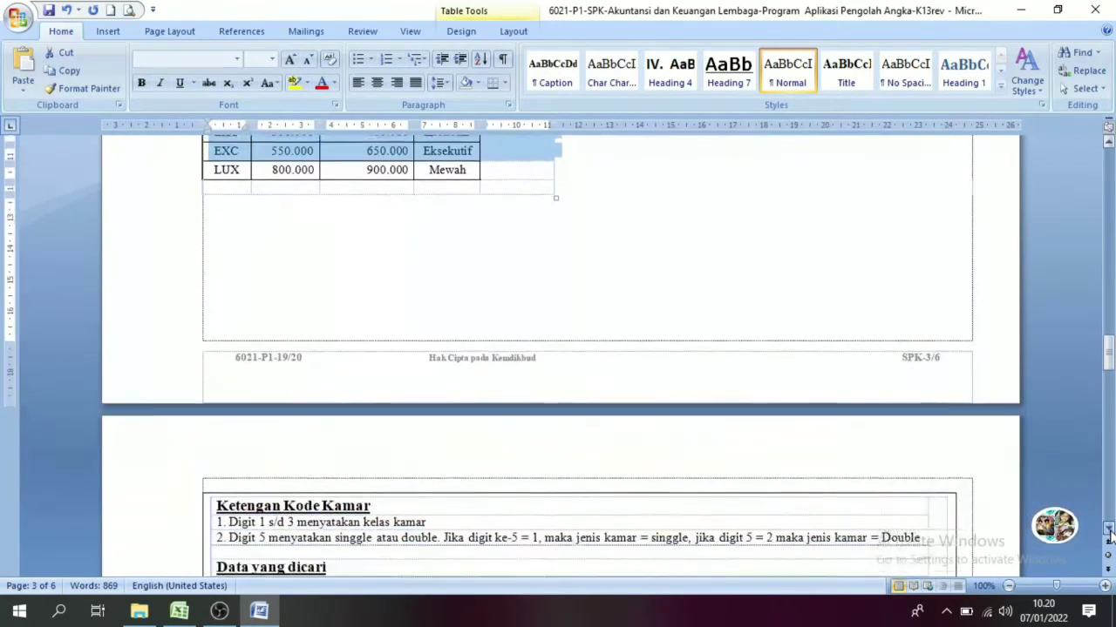
left_click(1108, 533)
left_click(1108, 534)
left_click(1108, 533)
left_click(826, 455)
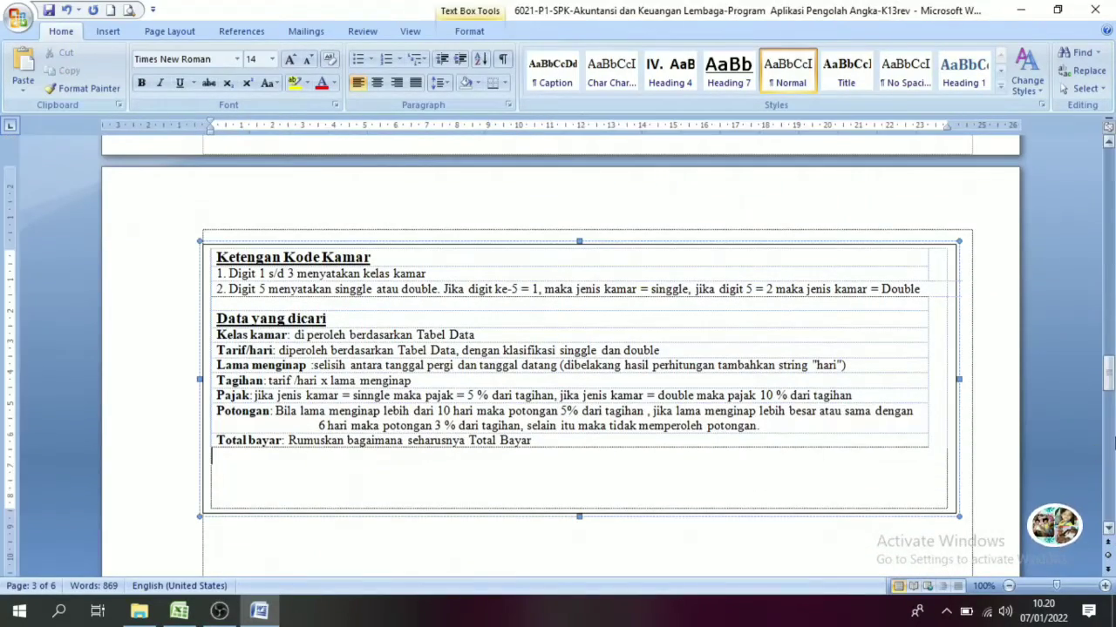
mouse_move(1109, 373)
left_mouse_down()
mouse_move(1110, 323)
mouse_move(1110, 334)
left_mouse_up()
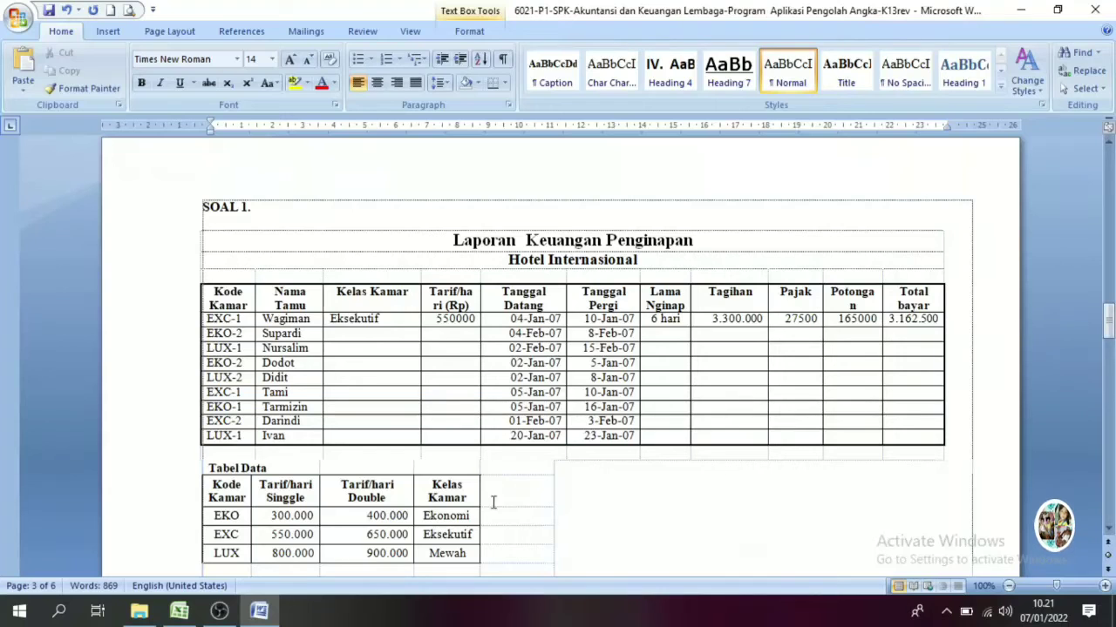
Switch to the SPREAD SHEET UKK 2021 konten workbook and scroll down to the SOAL 1 table.
left_click(180, 614)
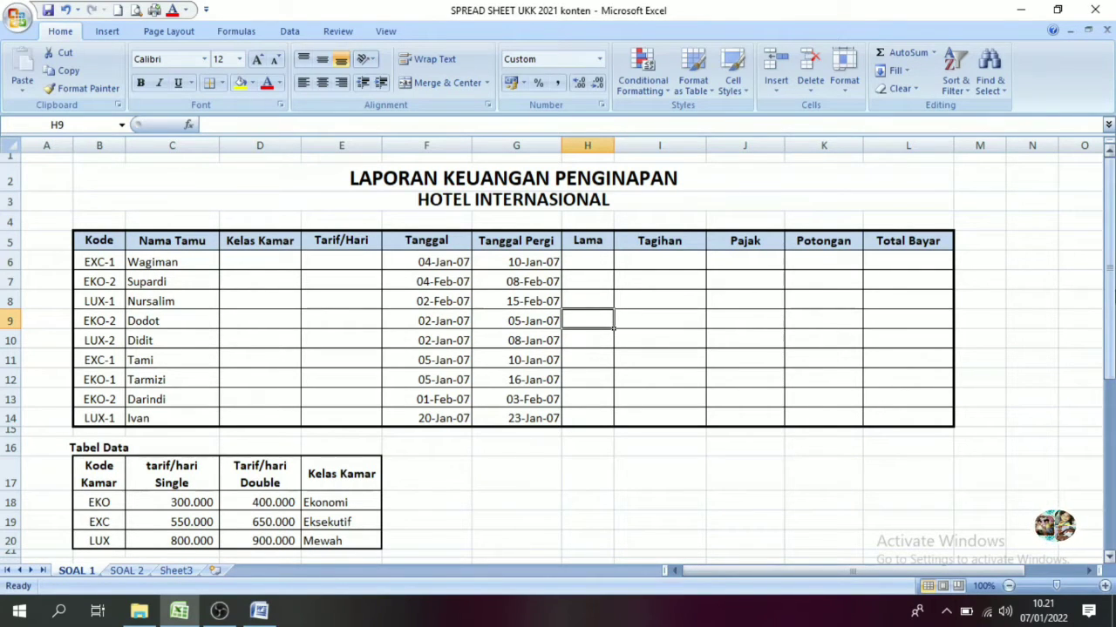
mouse_move(1109, 287)
left_mouse_down()
mouse_move(1107, 427)
mouse_move(1107, 329)
left_mouse_up()
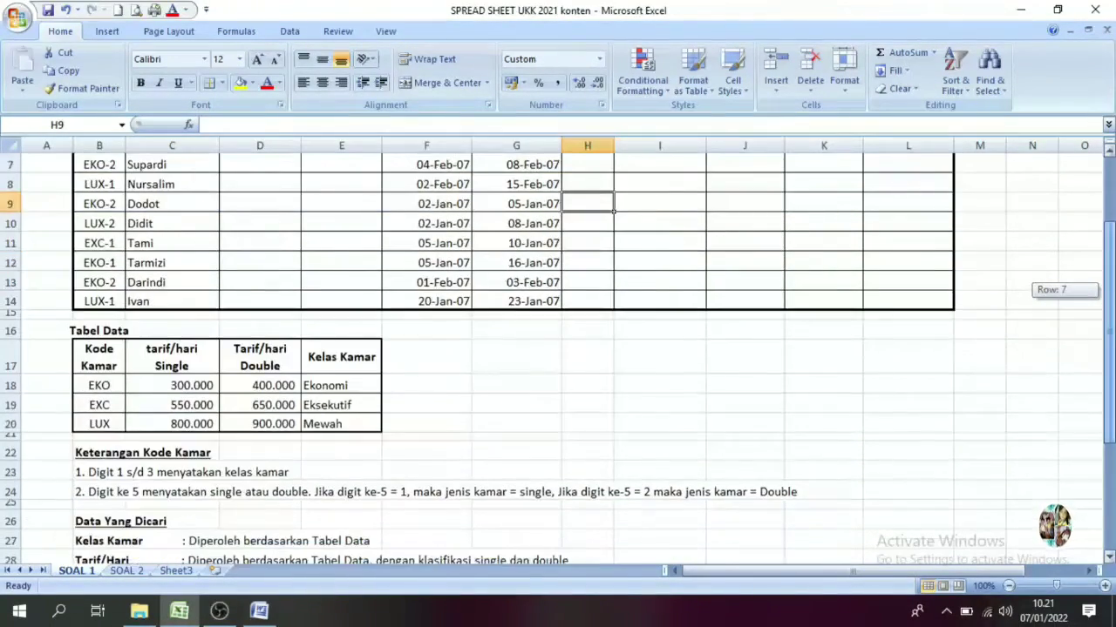
left_click_drag(1109, 289, 1108, 297)
left_click(92, 430)
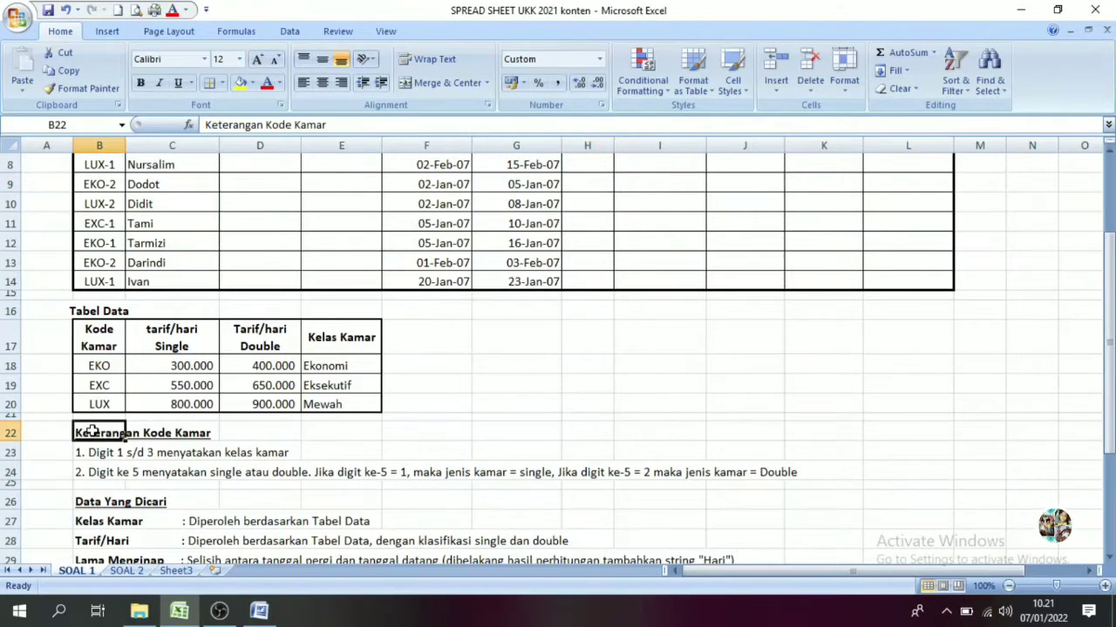
left_click_drag(1107, 349, 1103, 316)
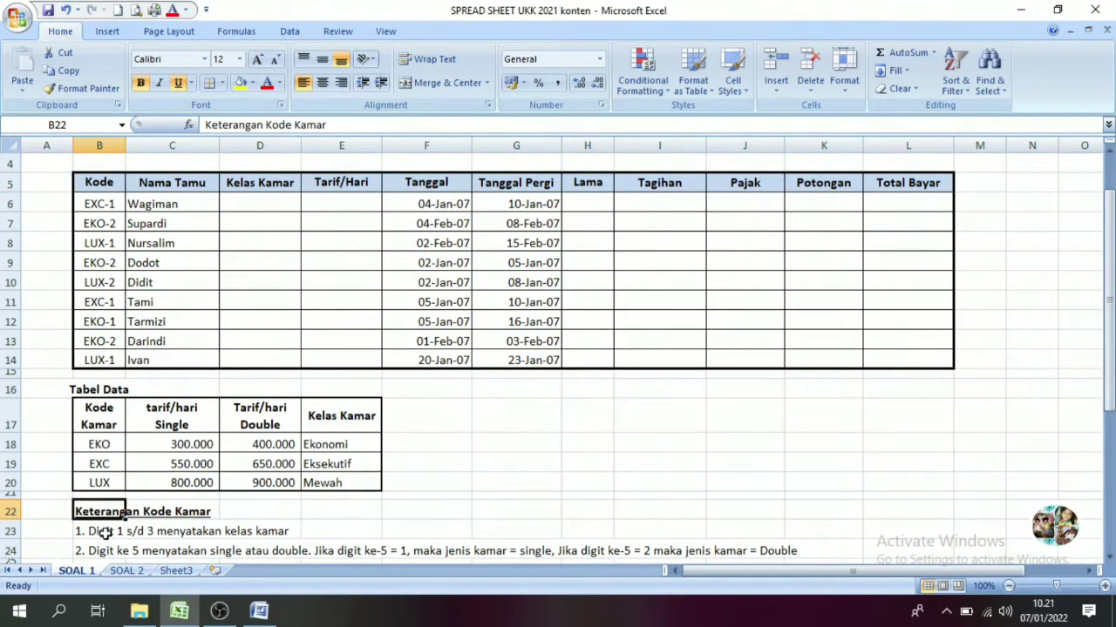
left_click(103, 532)
left_click_drag(1112, 406, 1112, 411)
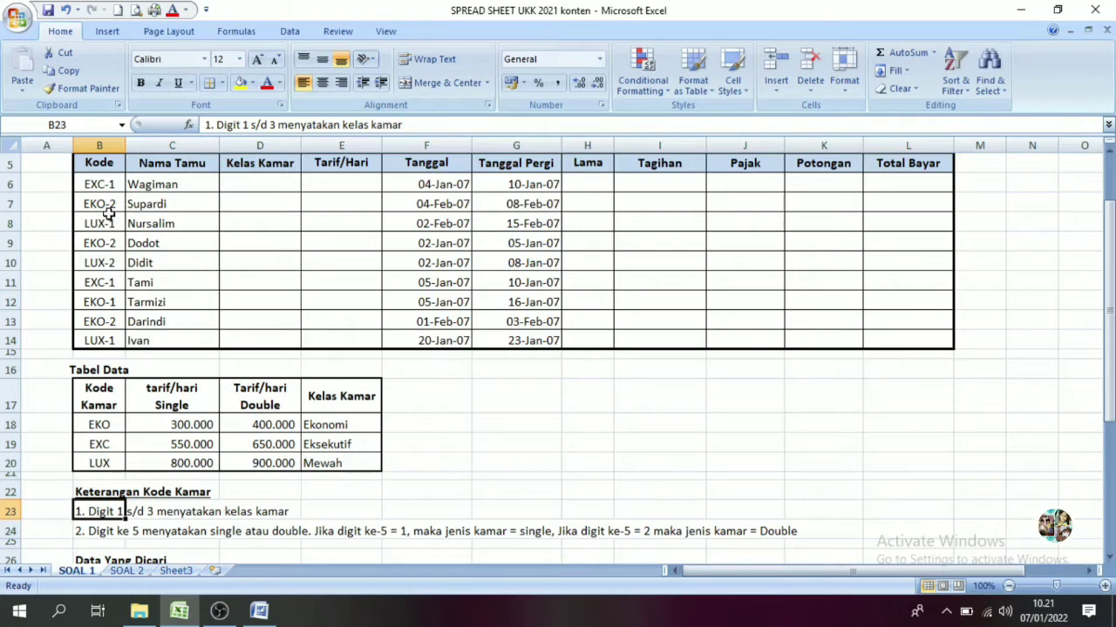
left_click(101, 166)
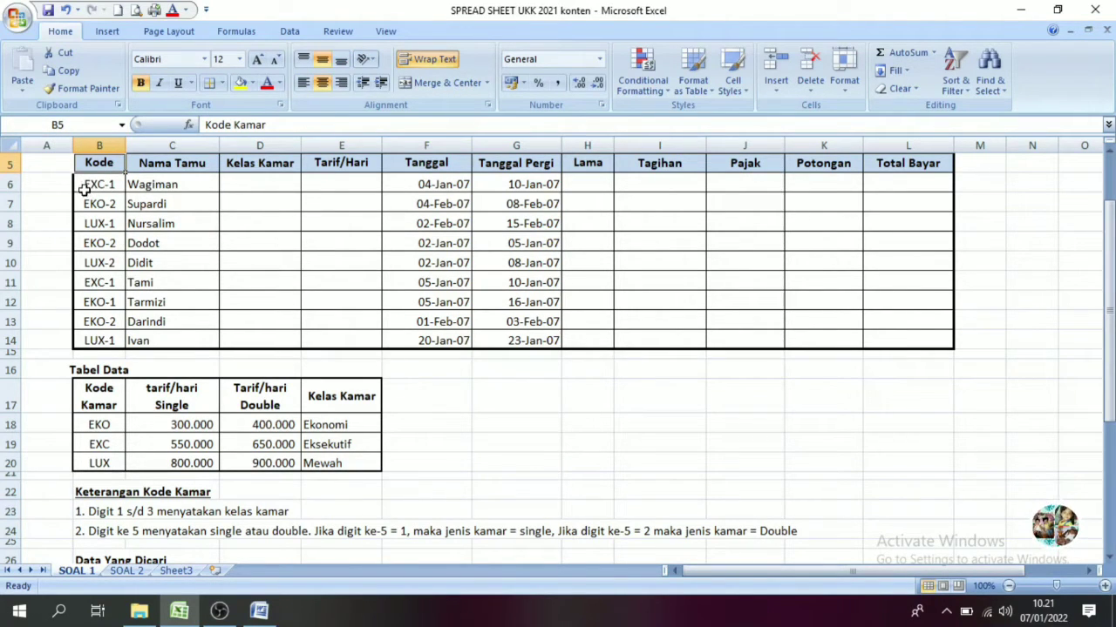
left_click(86, 191)
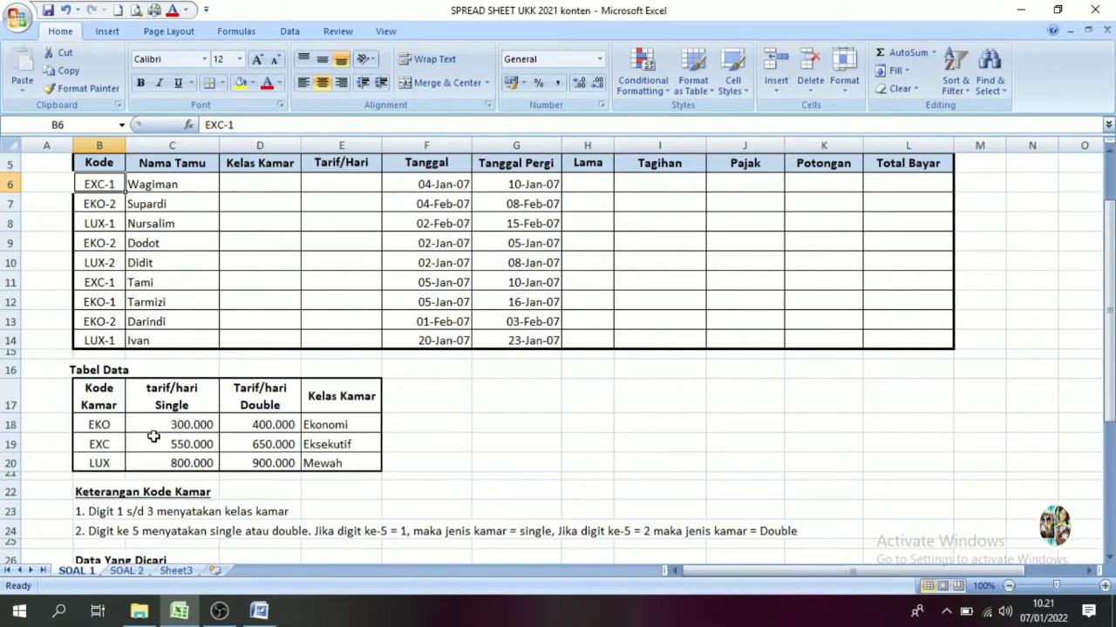
left_click(258, 511)
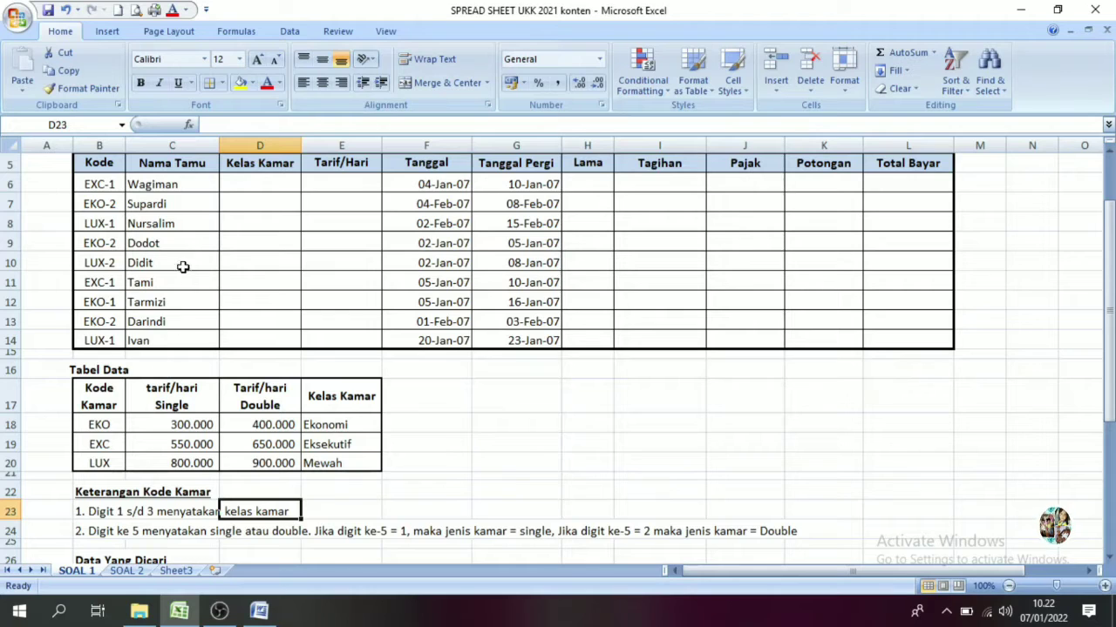
left_click(105, 185)
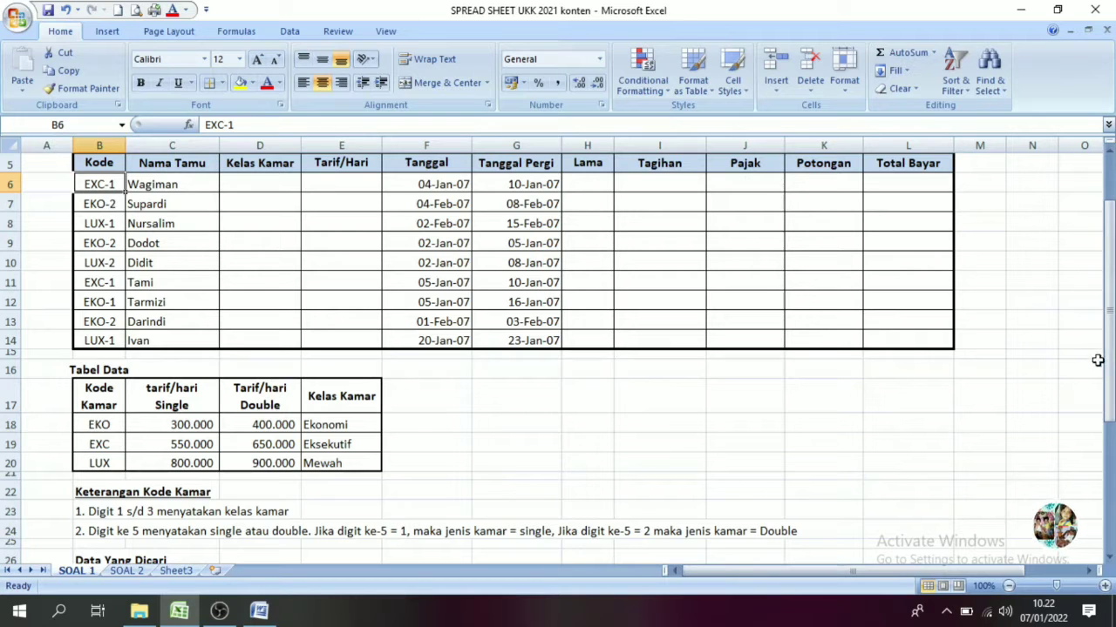
left_click_drag(1109, 261, 1108, 375)
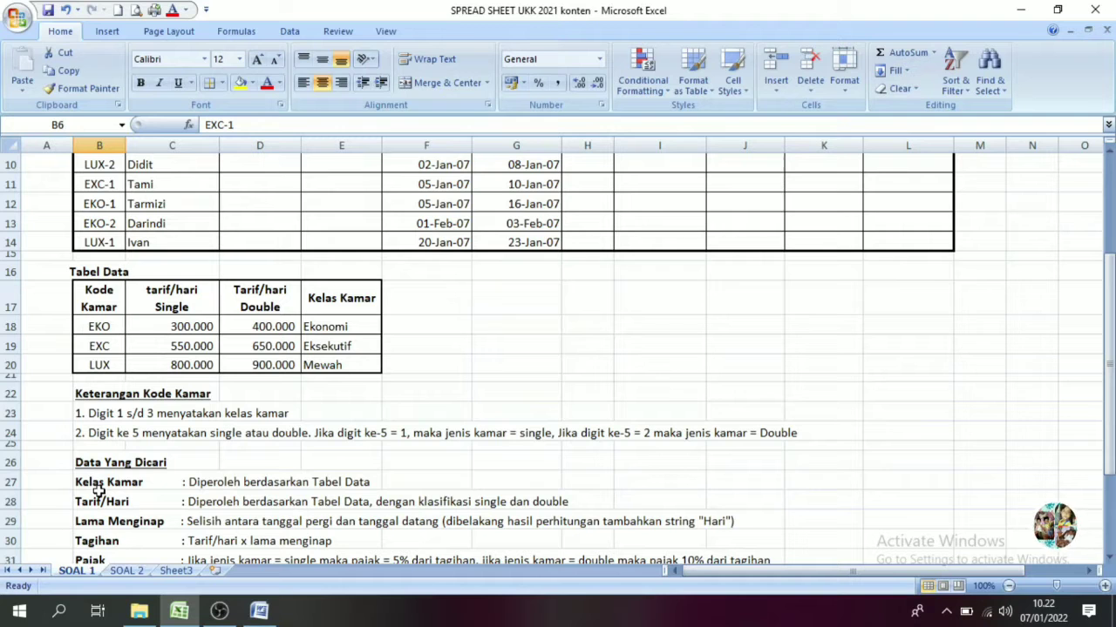
left_click_drag(1108, 453, 1108, 340)
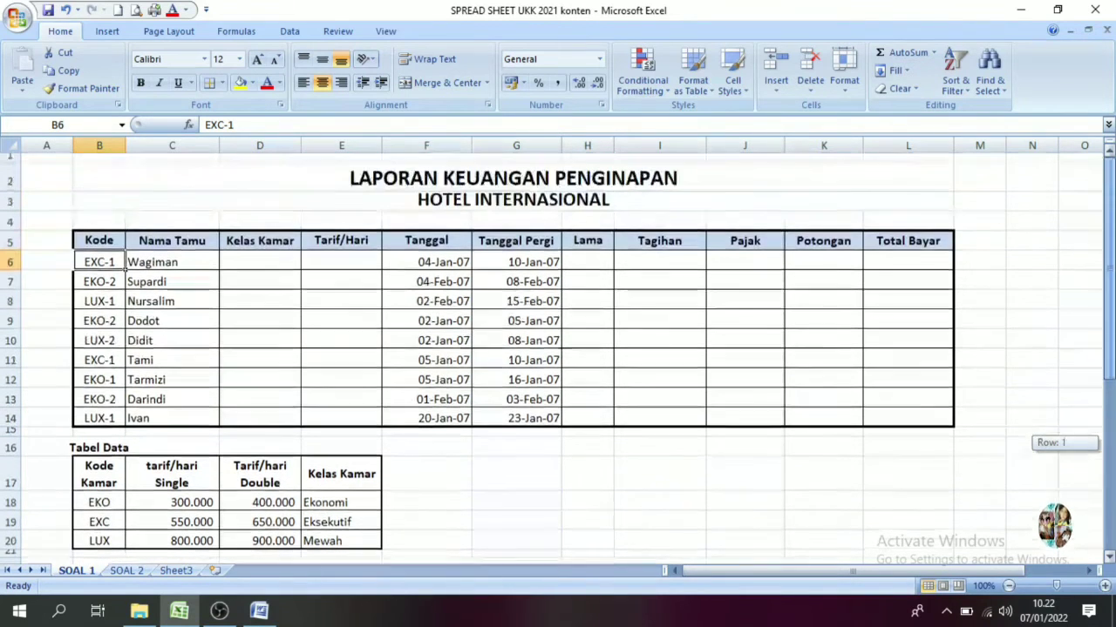
left_click(251, 260)
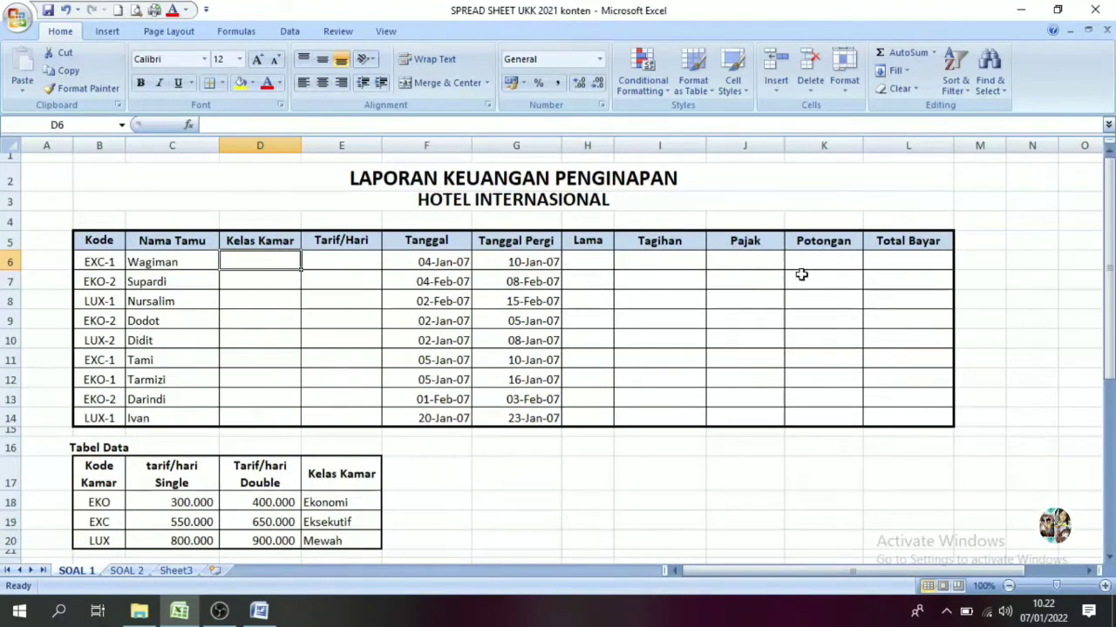
left_click_drag(1112, 274, 1108, 287)
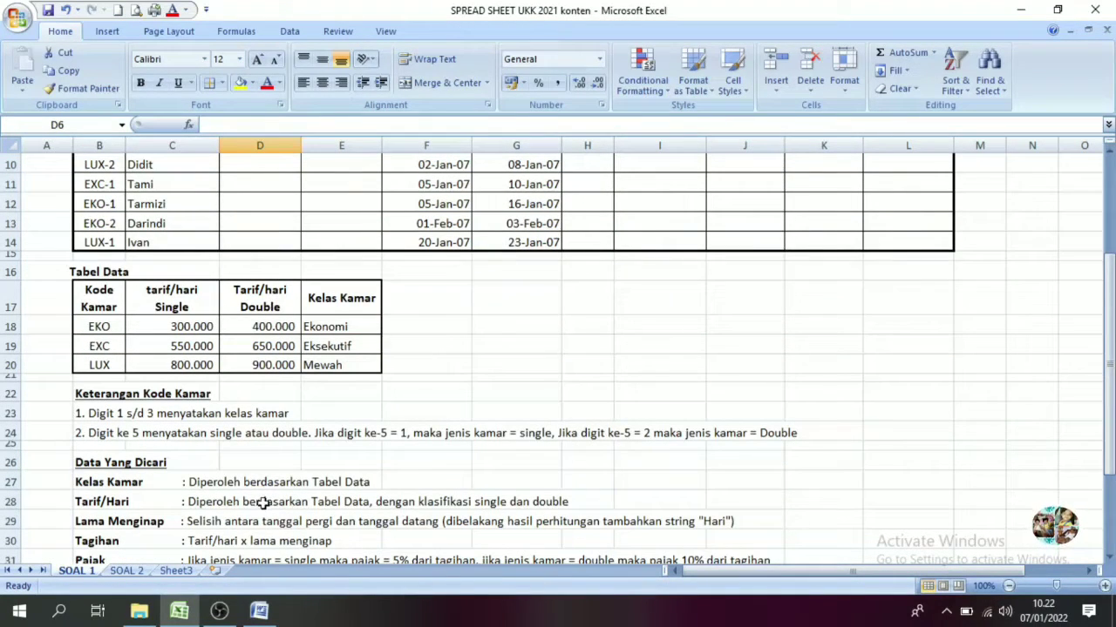
left_click(360, 485)
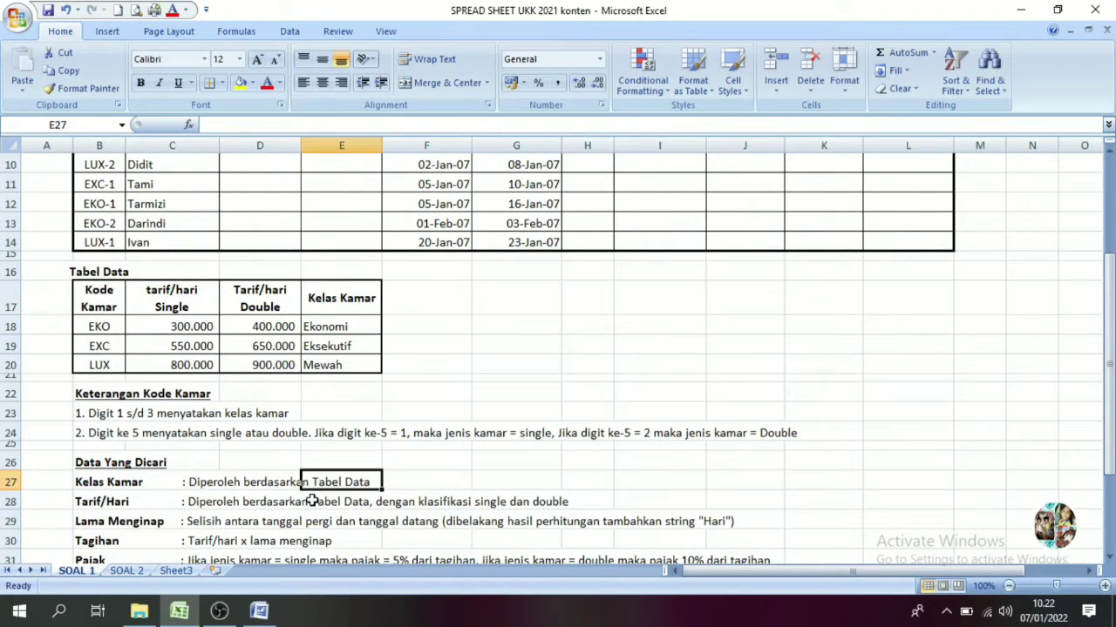
left_click_drag(94, 290, 346, 361)
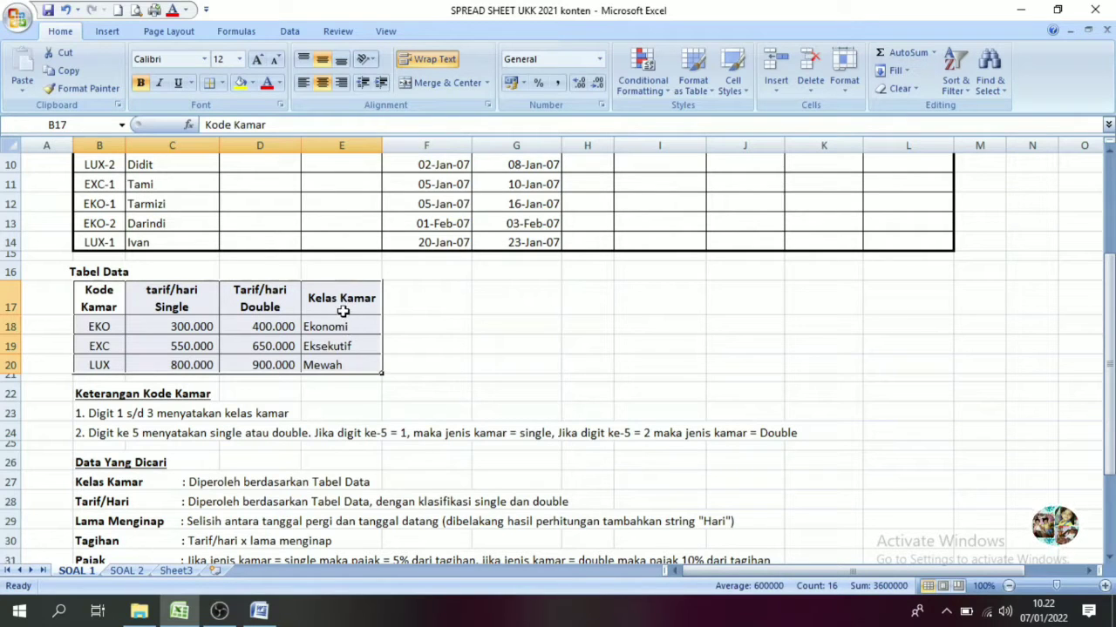
left_click(329, 300)
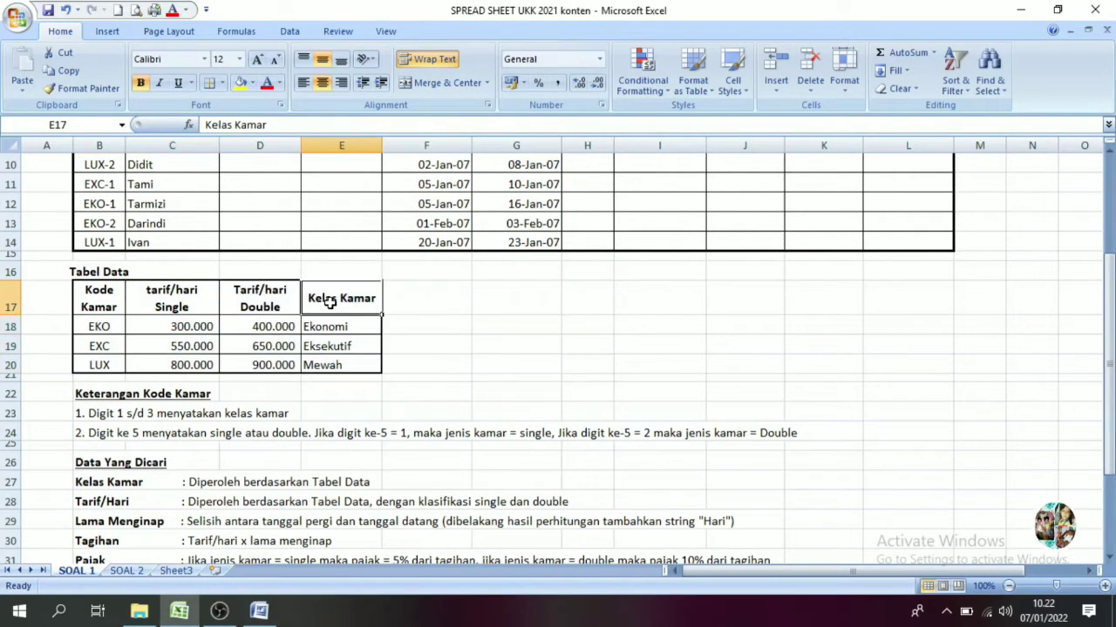
left_click(328, 325)
left_click(328, 350)
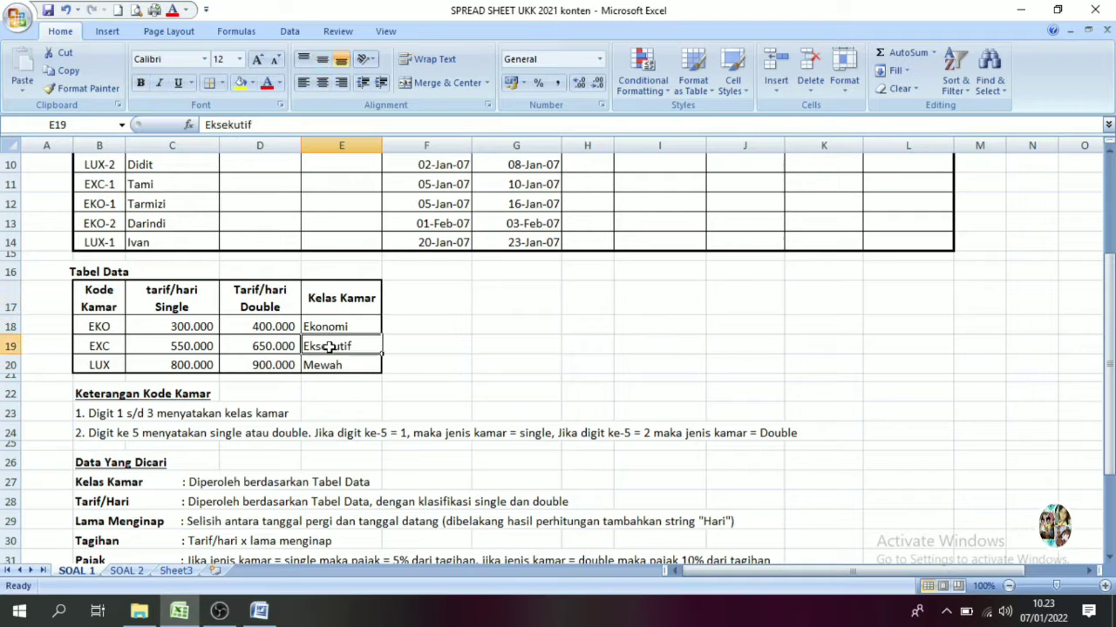
left_click(324, 366)
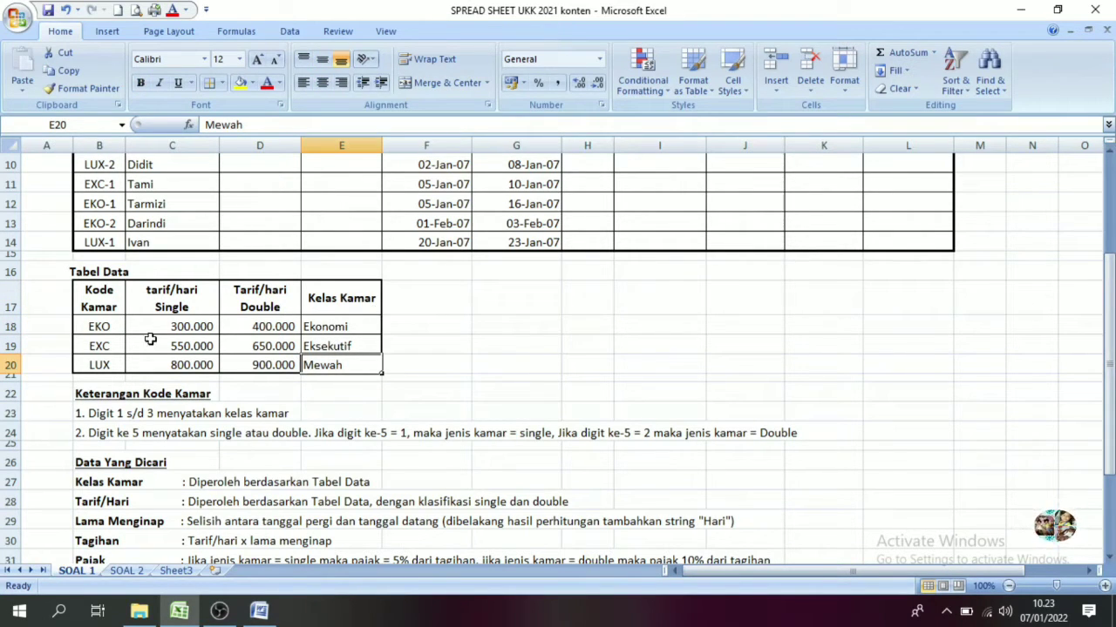
left_click_drag(98, 325, 94, 361)
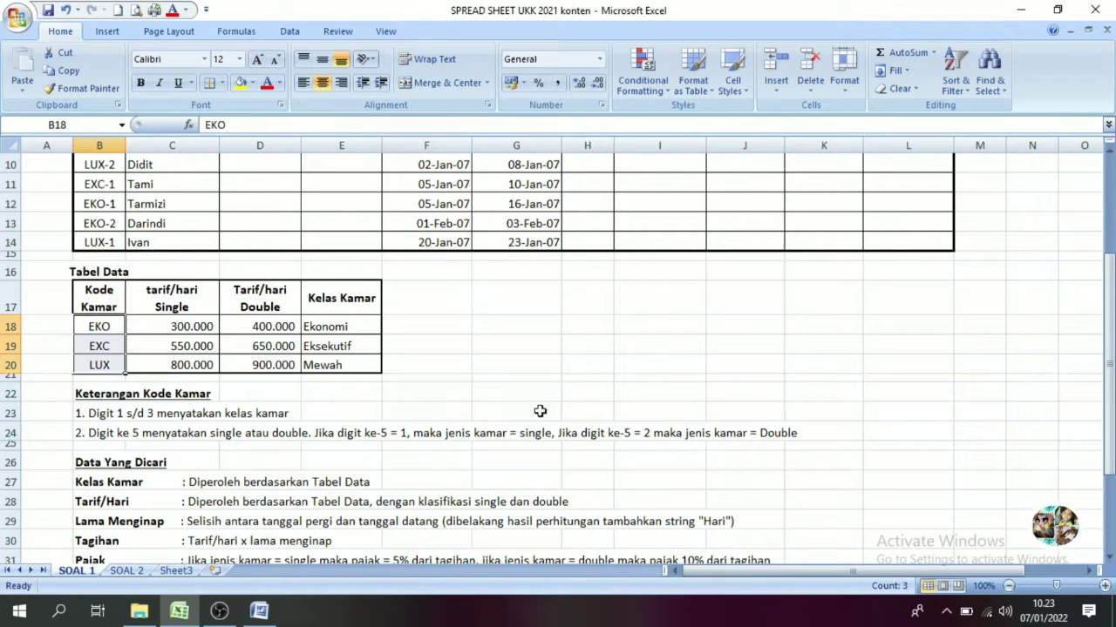
left_click_drag(1109, 436, 1109, 353)
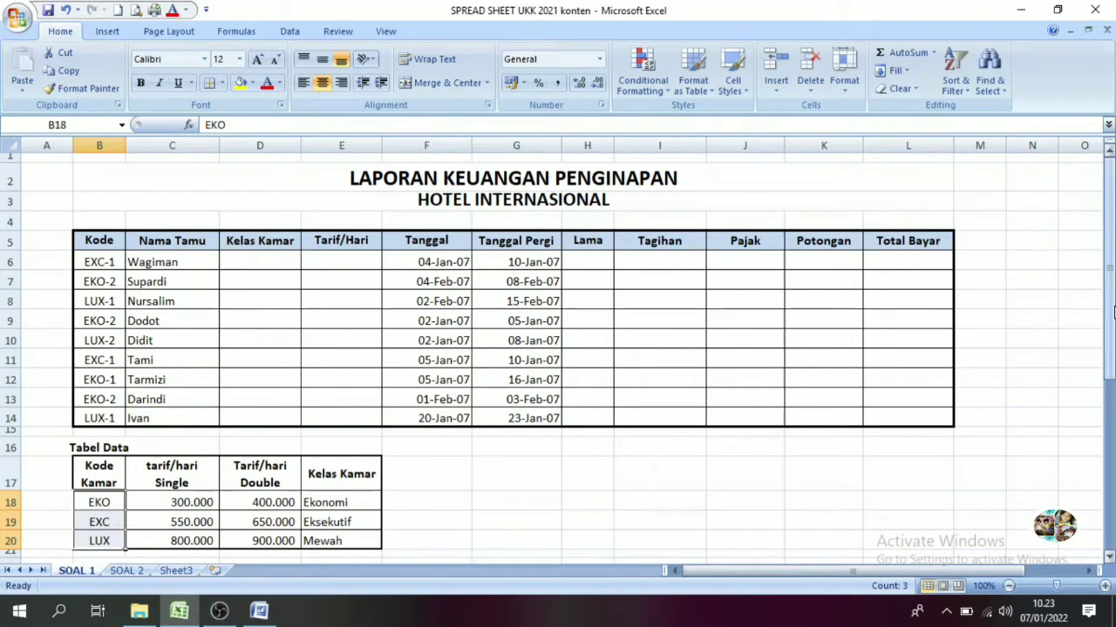
left_click_drag(1109, 301, 1108, 307)
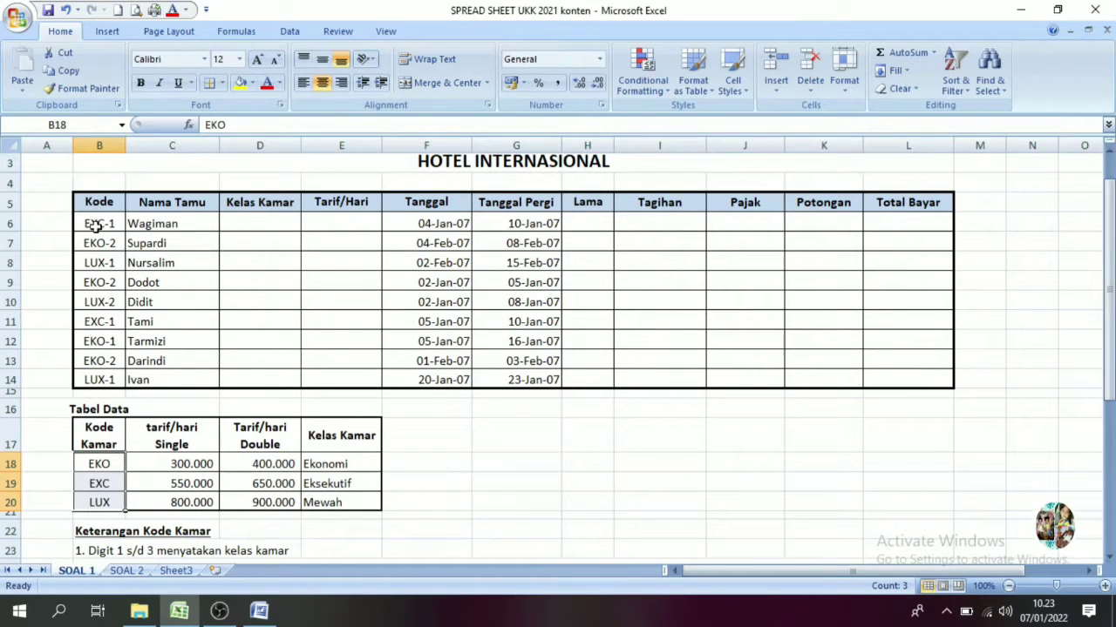
left_click(99, 440)
left_click(100, 463)
left_click(99, 409)
key("ctrl+c")
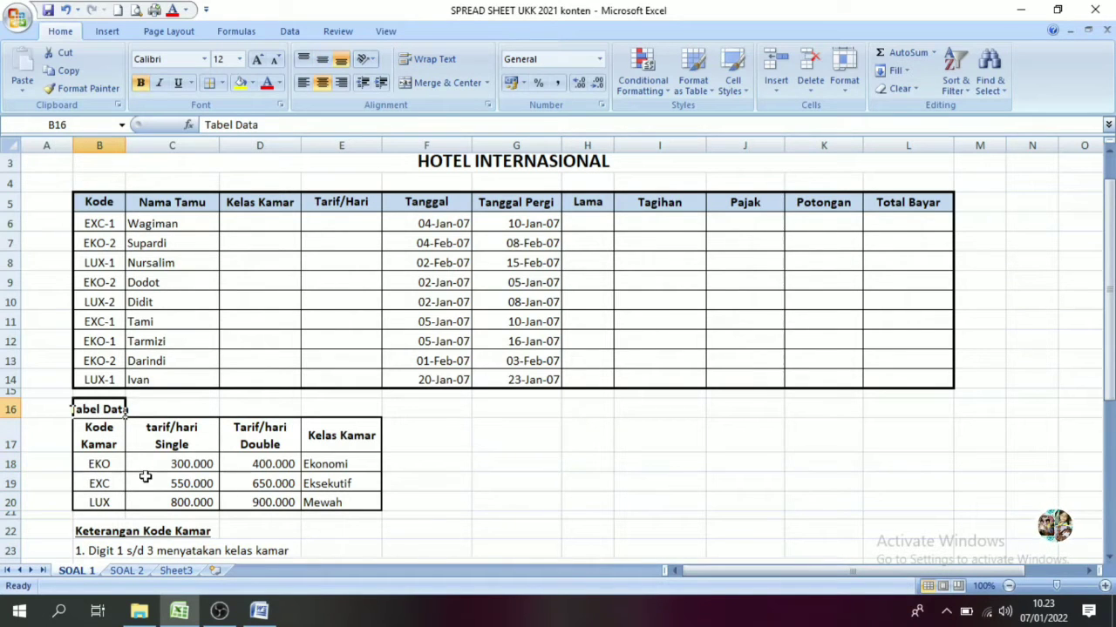
left_click(238, 220)
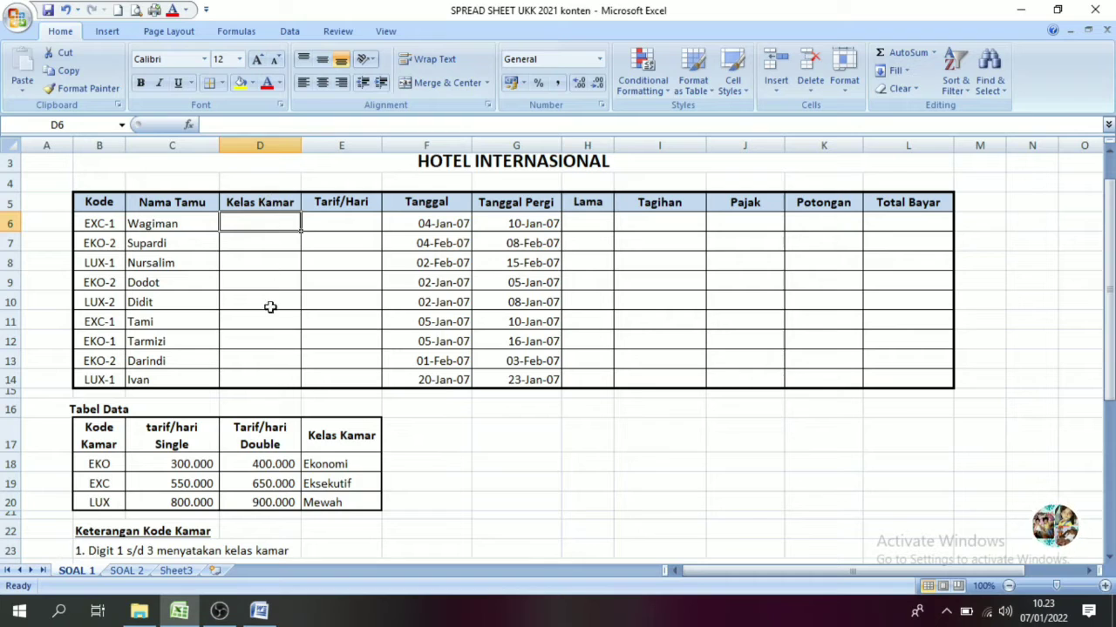
left_click_drag(94, 436, 321, 499)
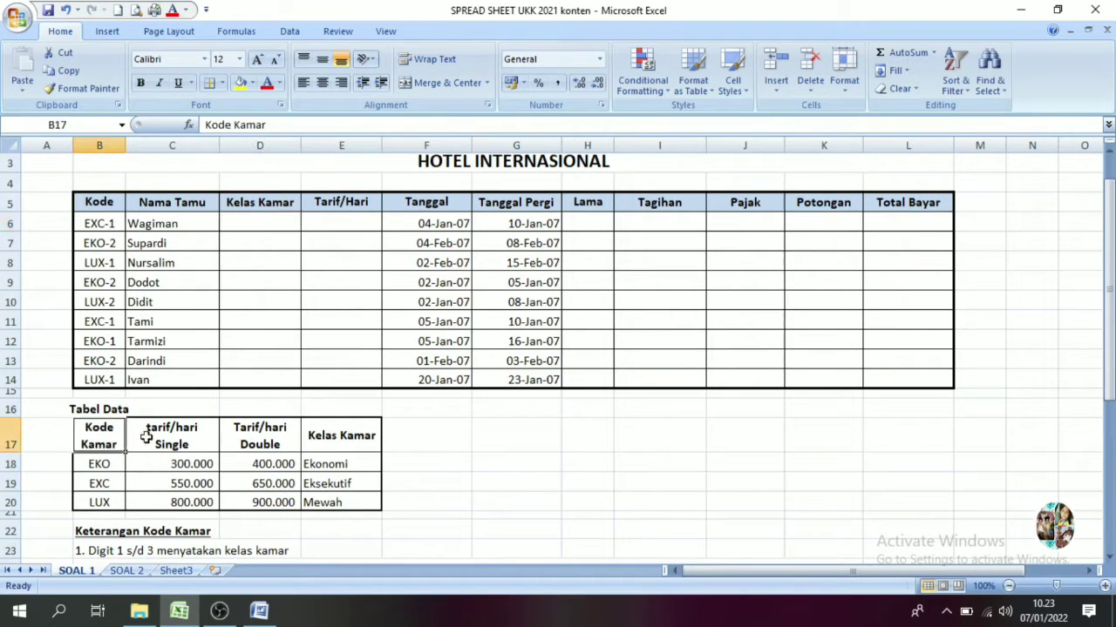
left_click(325, 499)
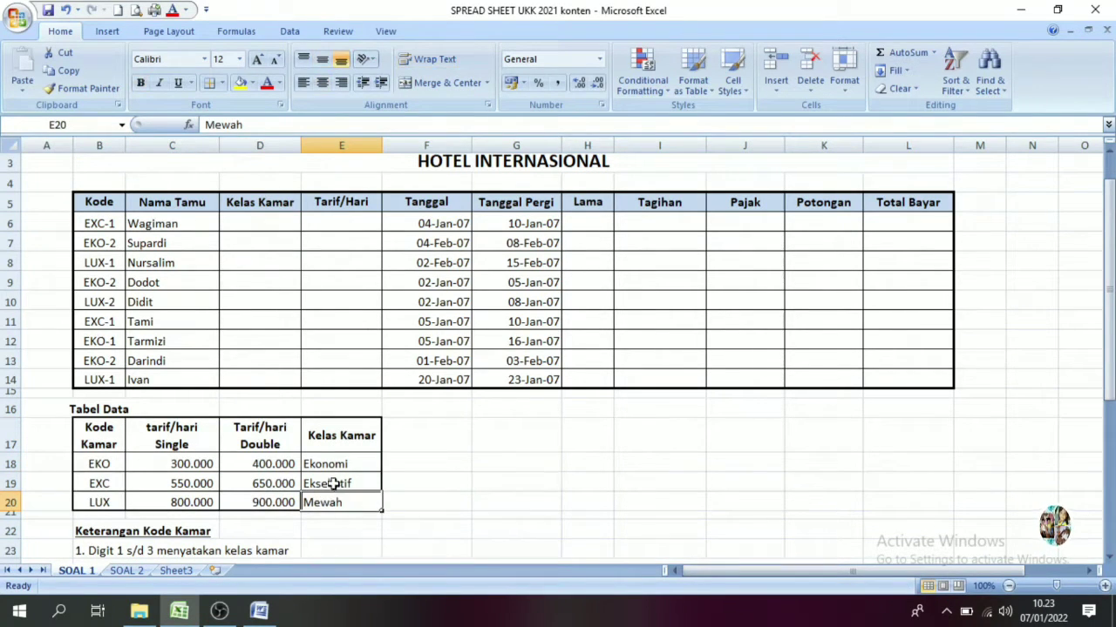
left_click_drag(333, 464, 336, 500)
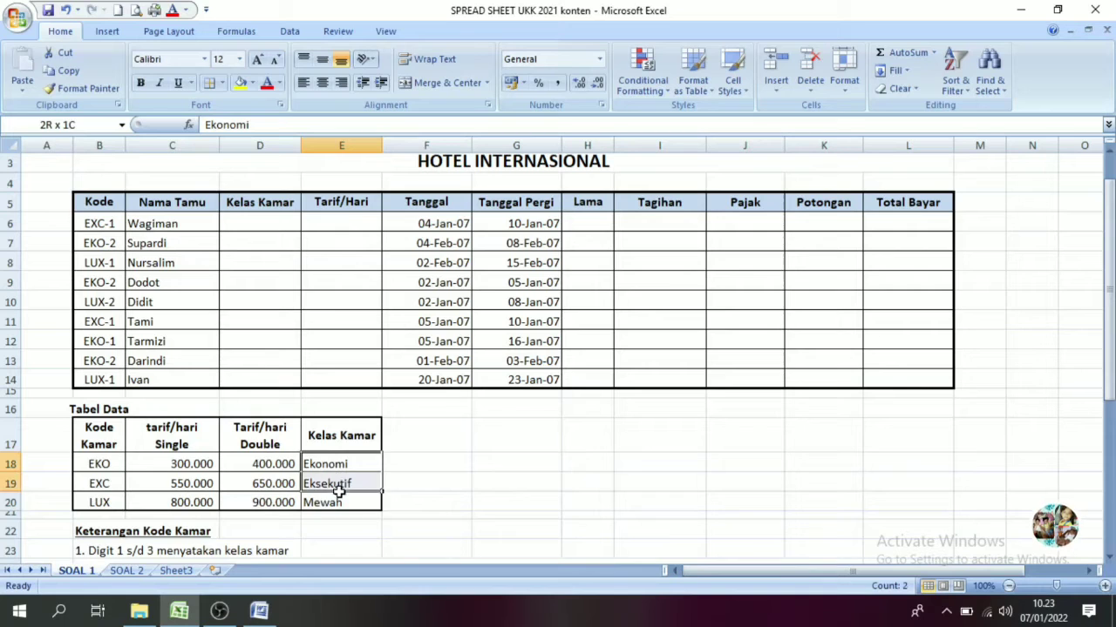
left_click(259, 223)
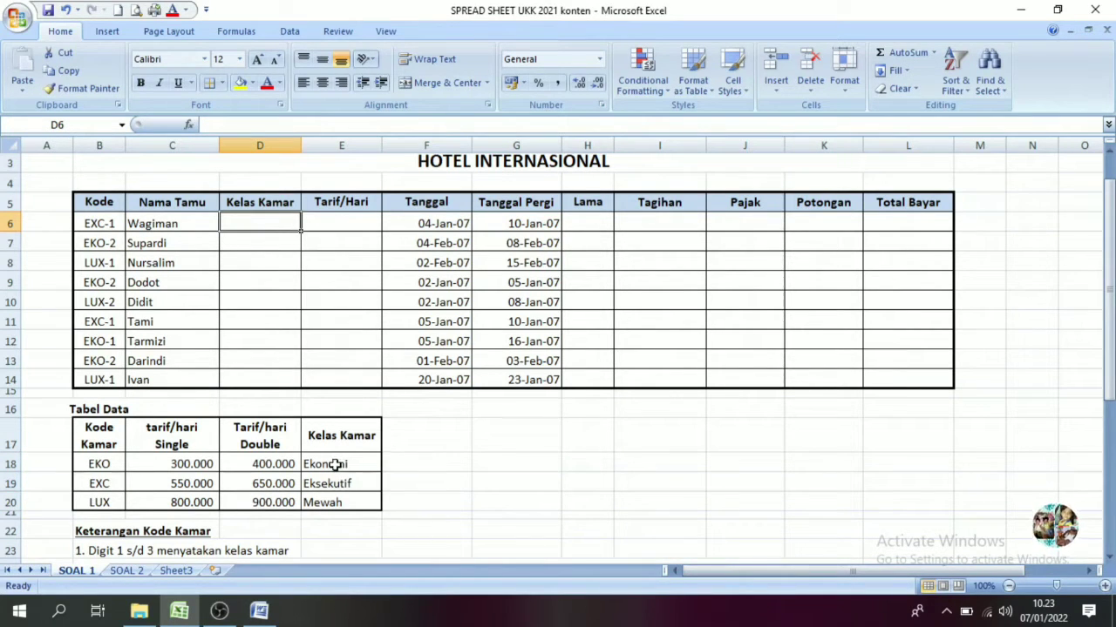
left_click_drag(331, 463, 337, 482)
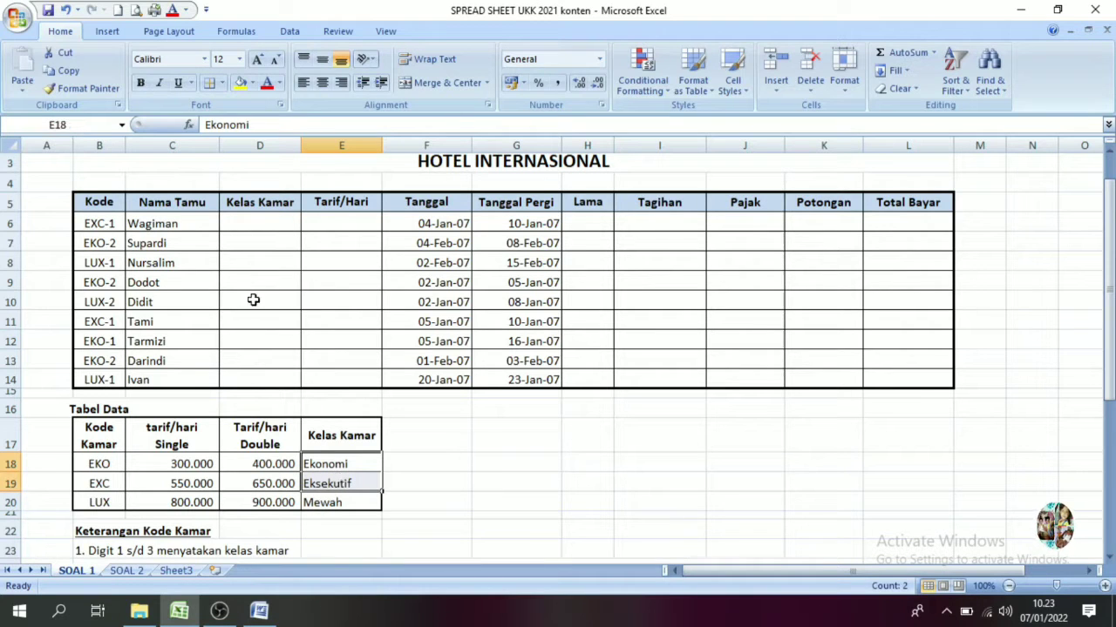
In D6, start the formula =vlookup(left(B6;3); using the Kode's first three characters.
left_click(257, 223)
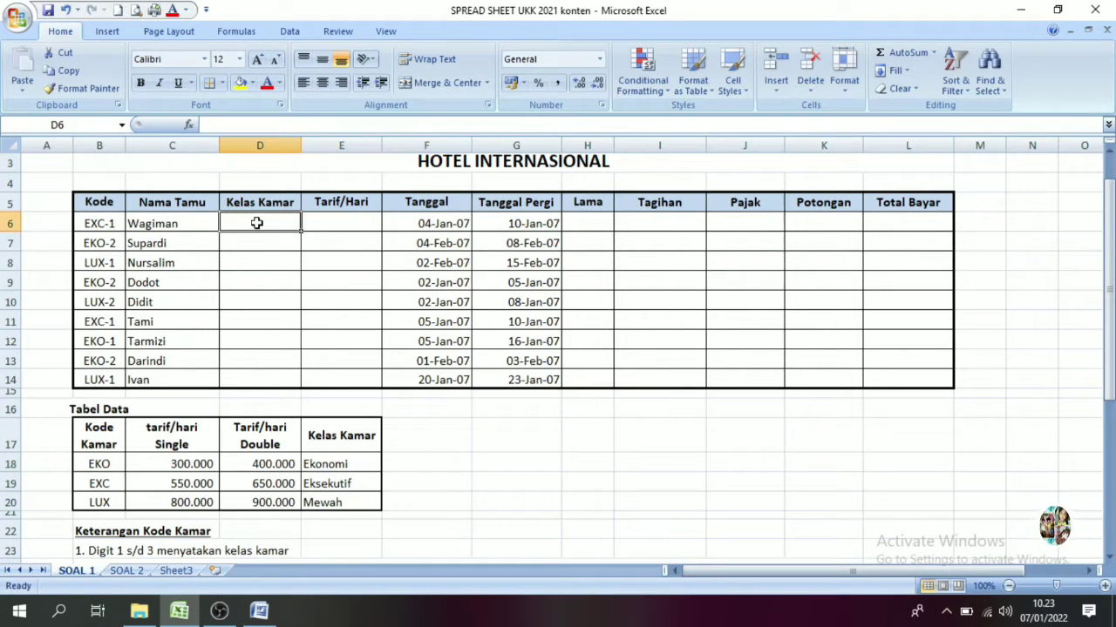
type("=vlooku")
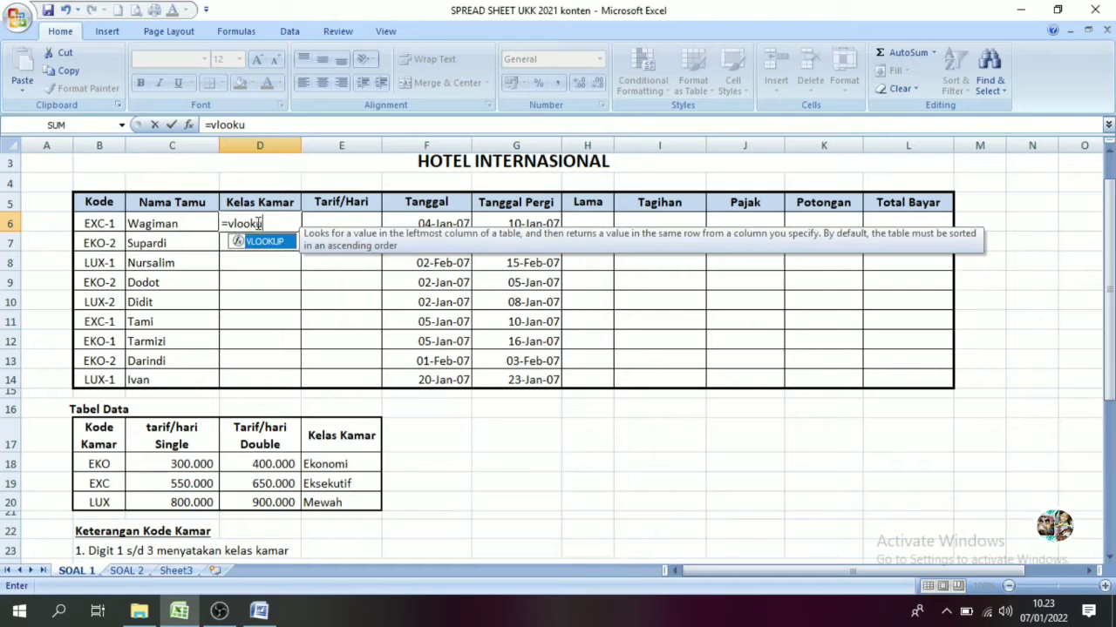
type("p(")
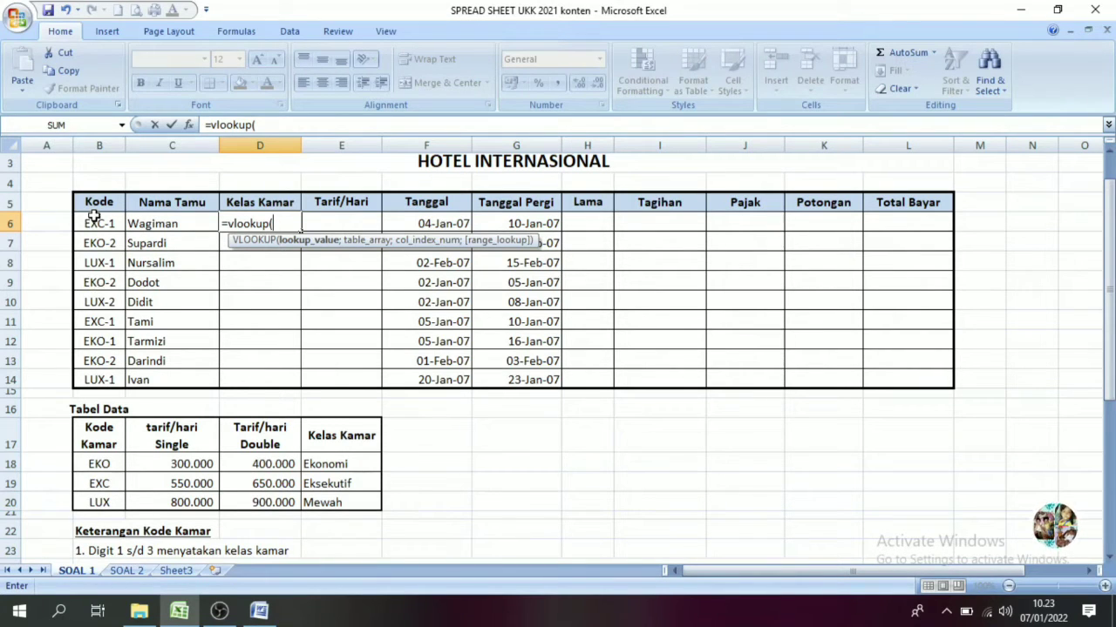
type("le")
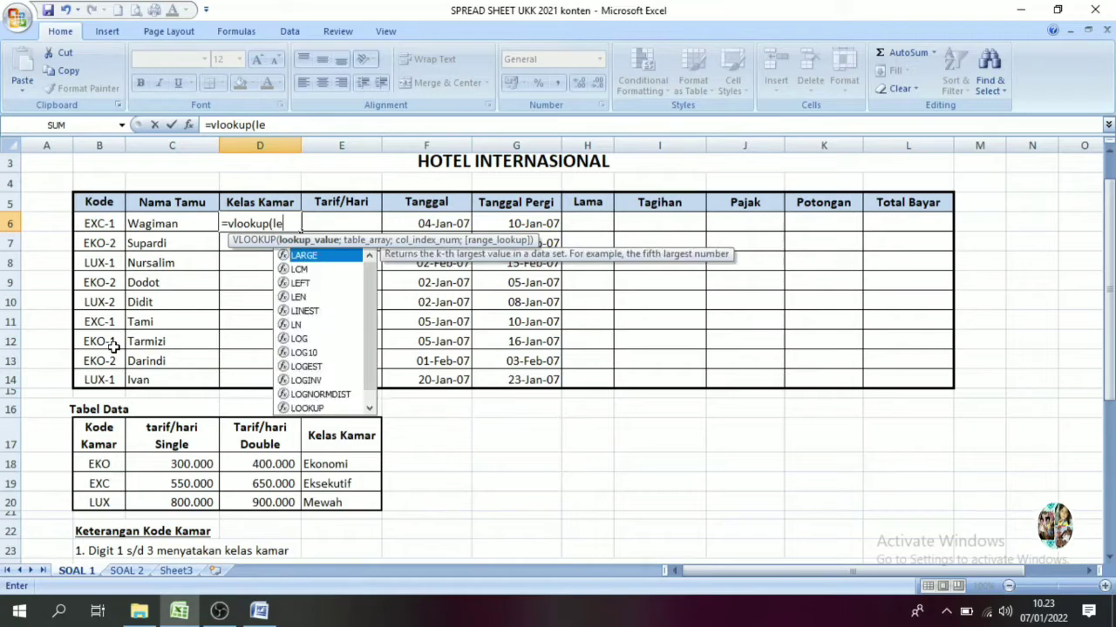
type("ft")
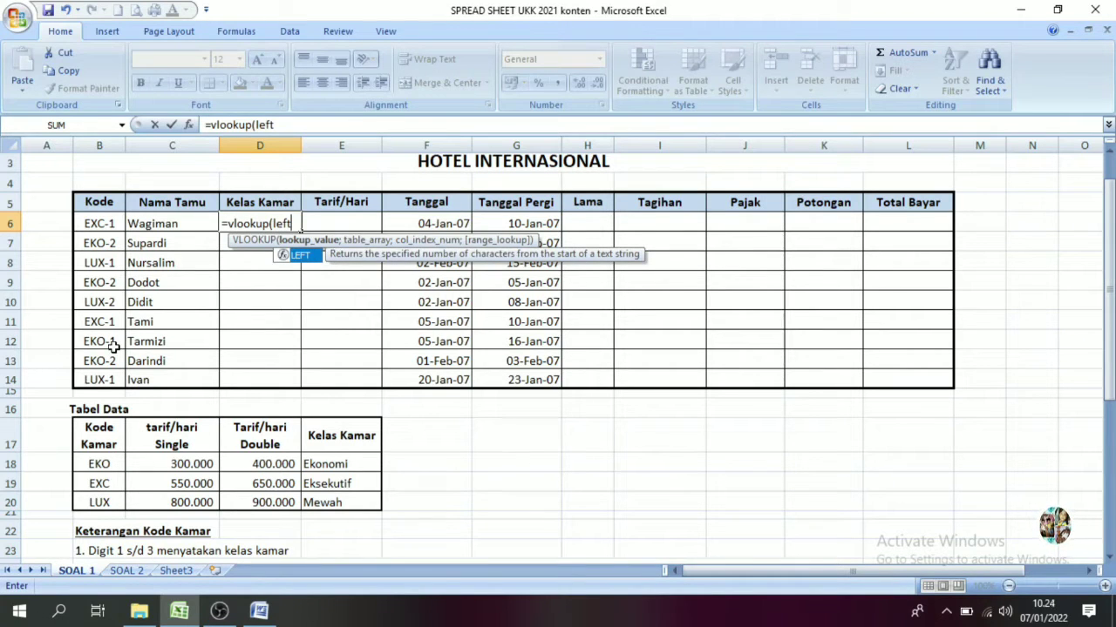
type("(")
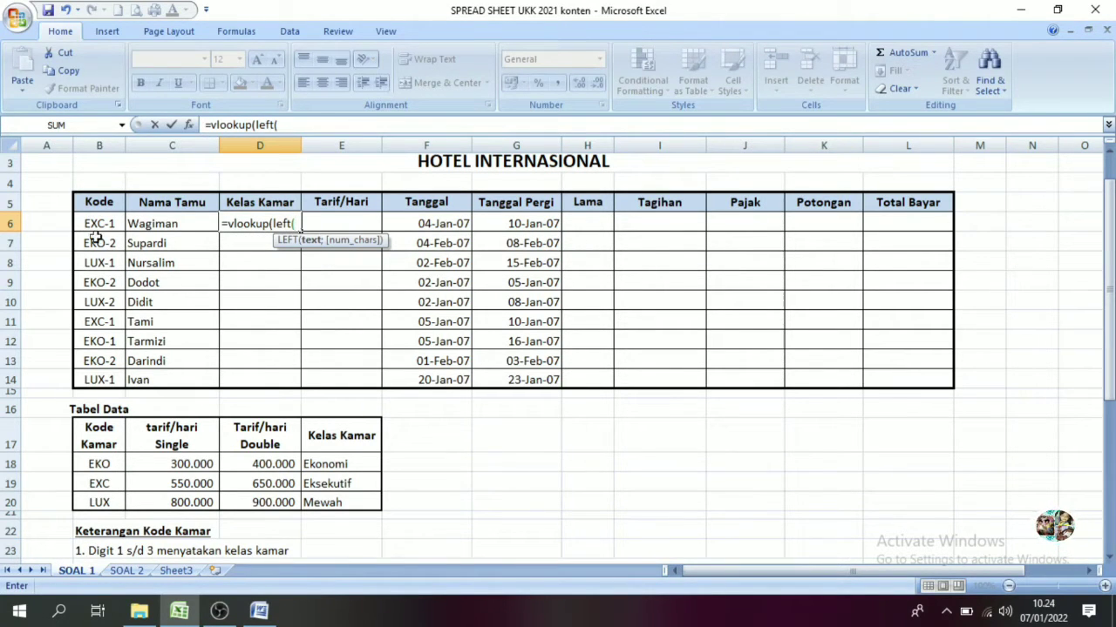
left_click(99, 223)
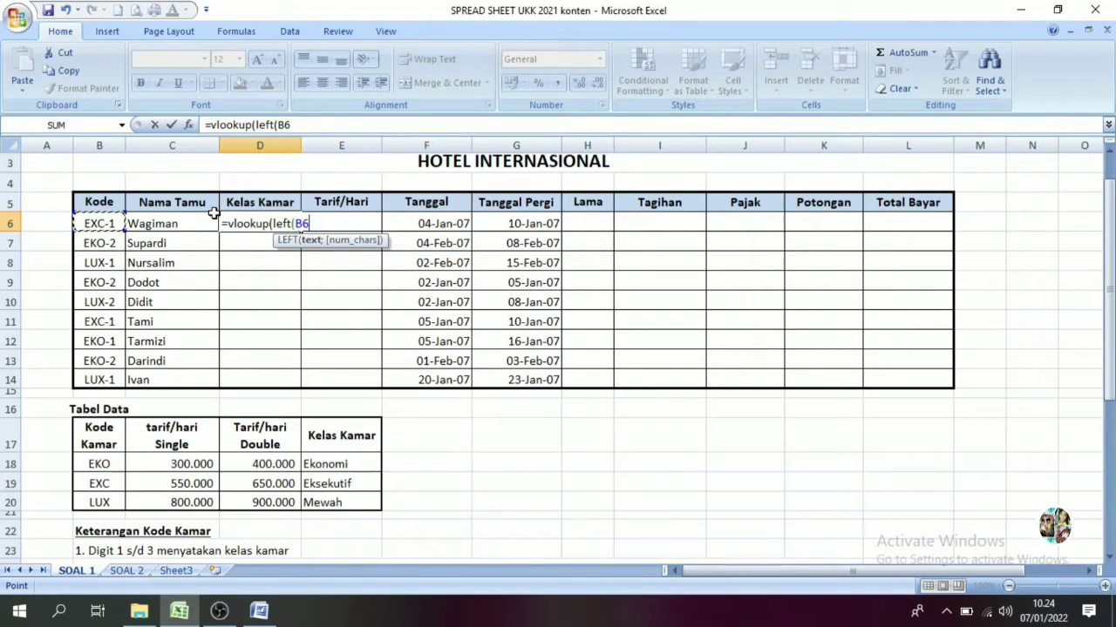
type(";3")
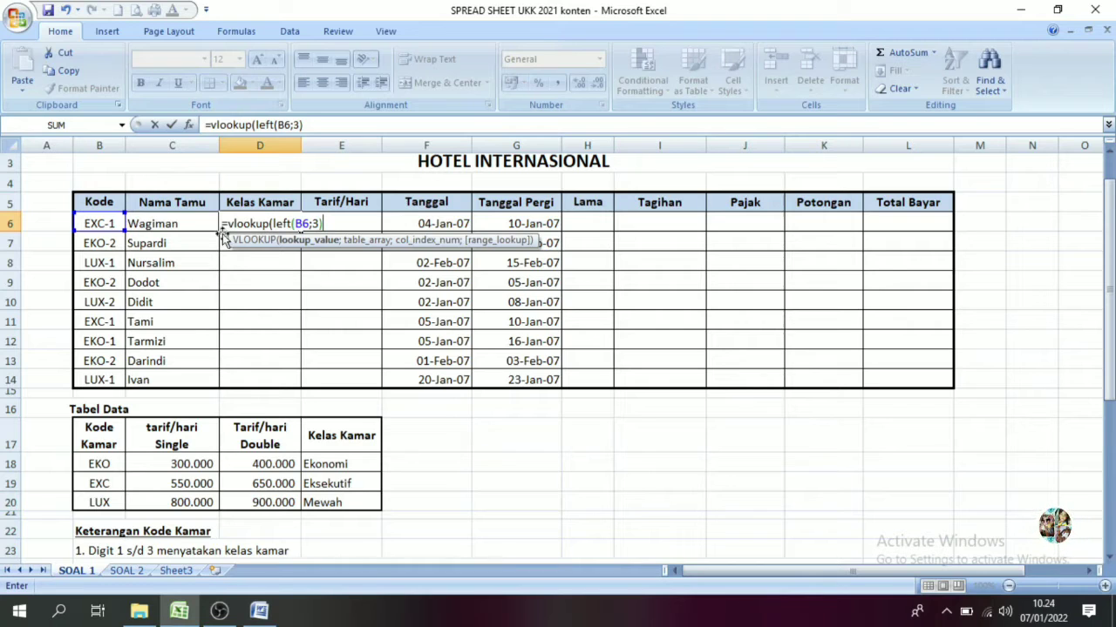
type(";")
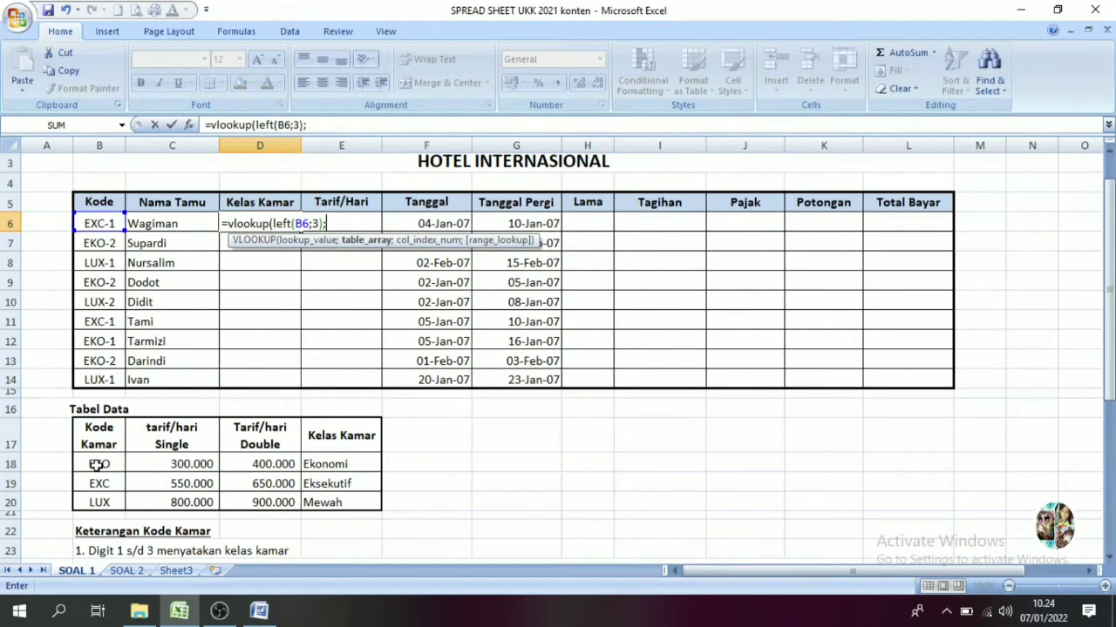
Finish D6's lookup with absolute range $B$18:$E$20 and column 4, showing Eksekutif.
left_click_drag(98, 462, 99, 500)
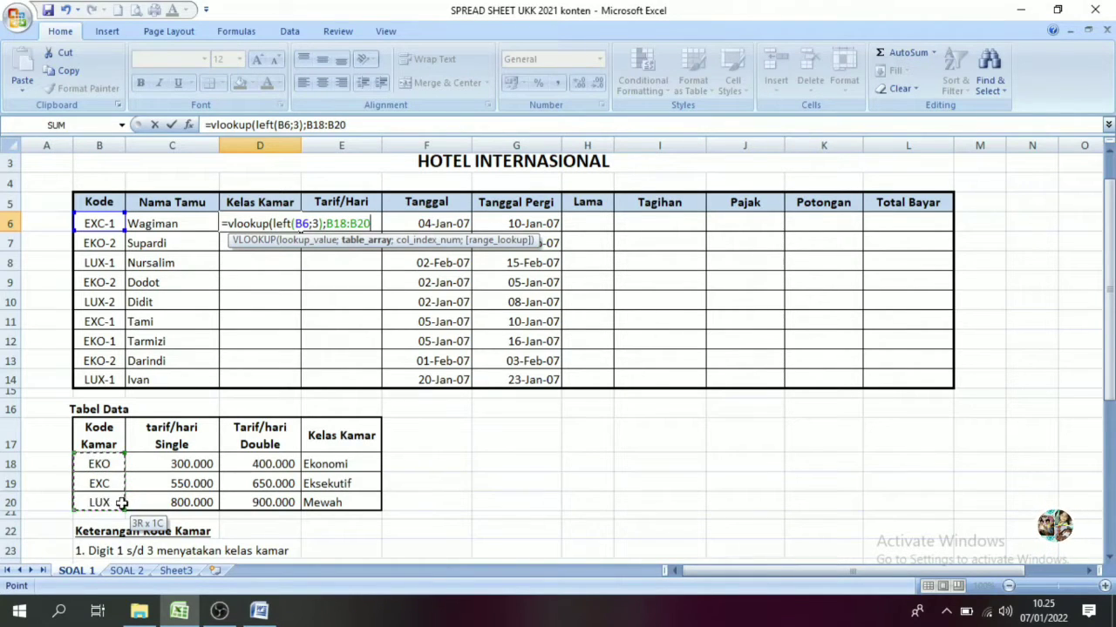
left_click_drag(99, 500, 345, 502)
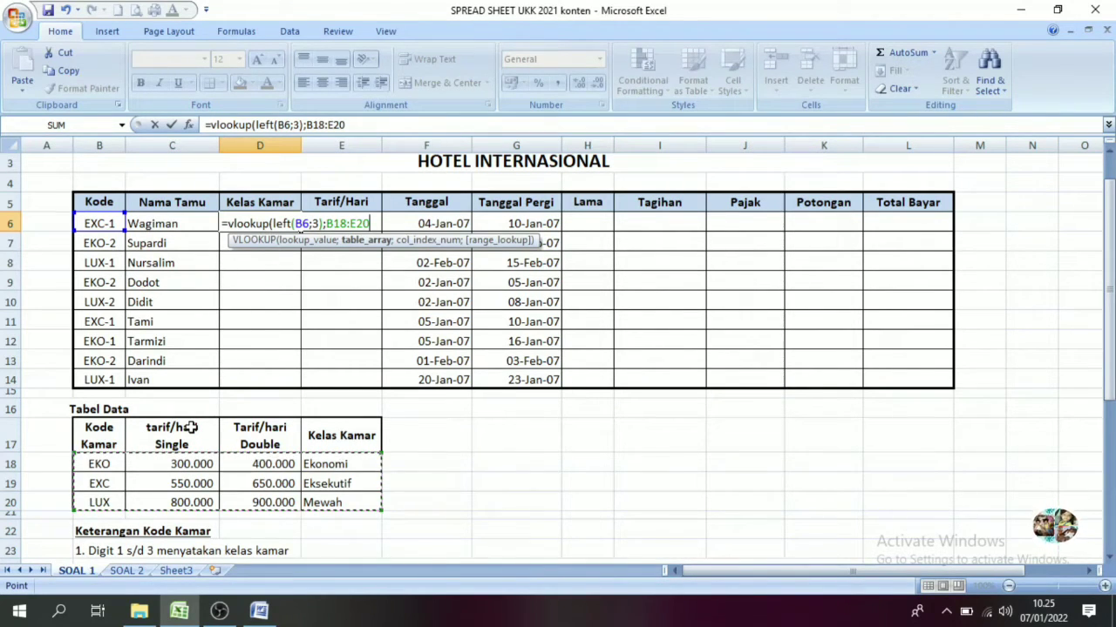
key("F4")
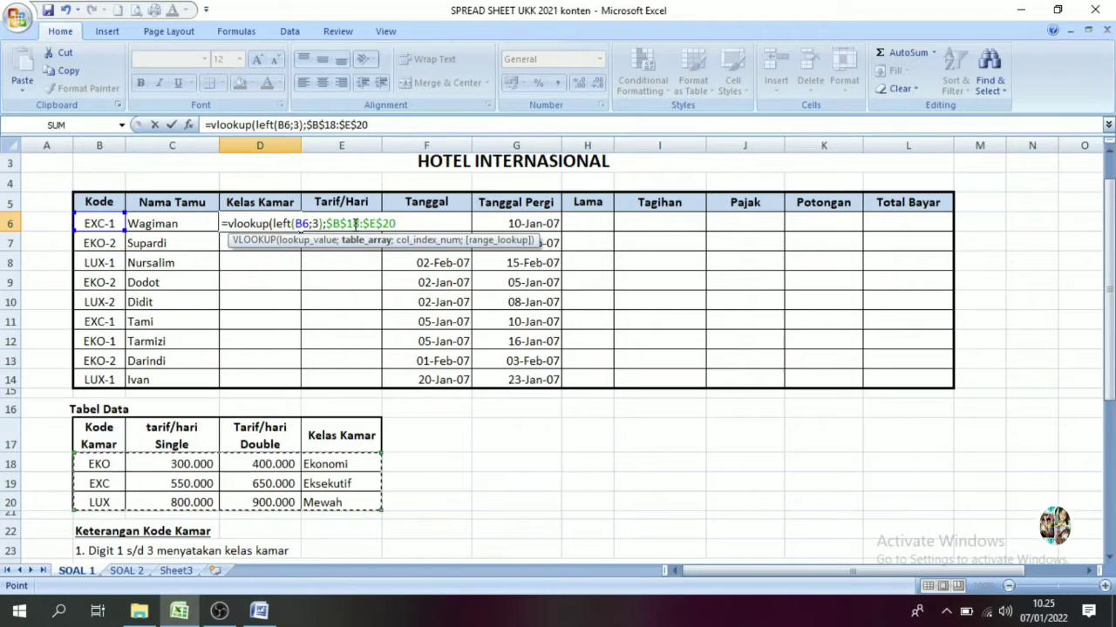
type(";4")
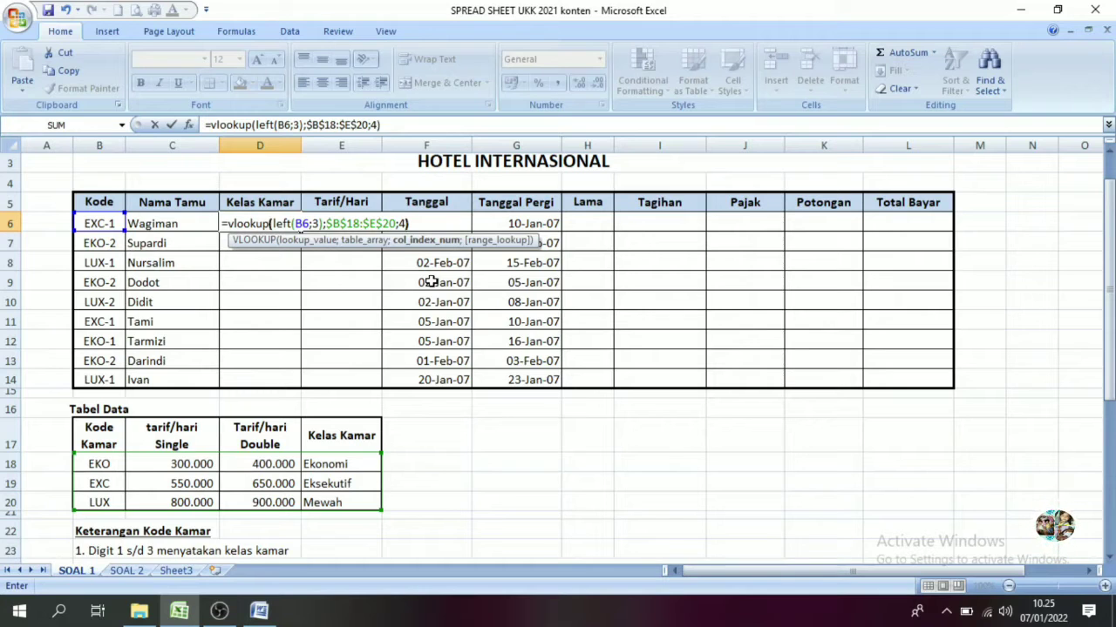
key("Return")
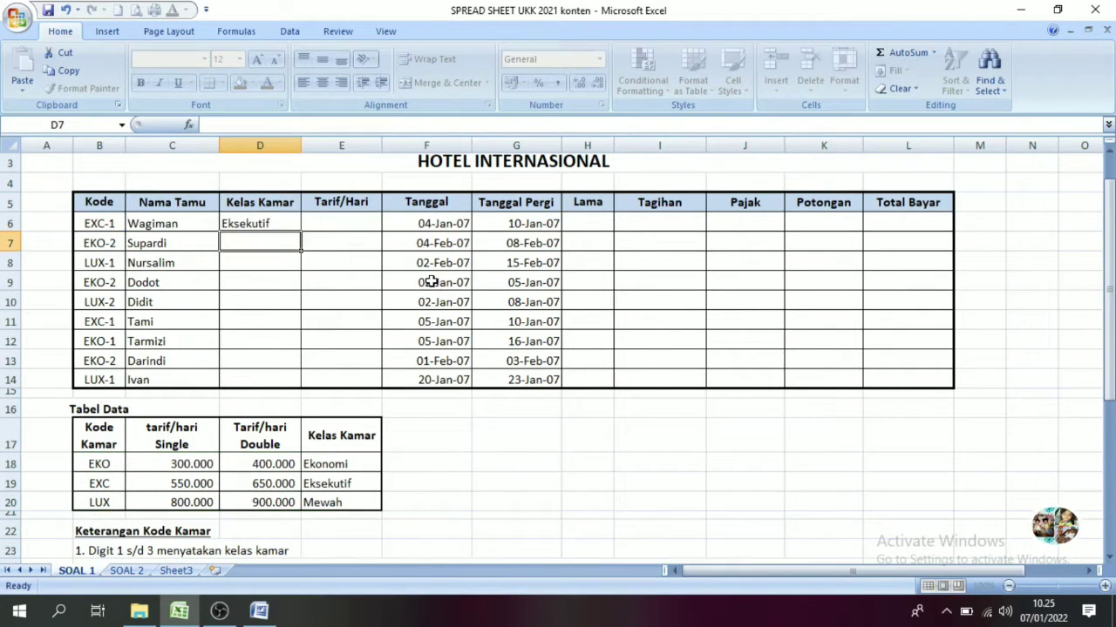
Copy D6's Kelas Kamar formula down to D14 and check the copied result in D9.
left_click(258, 223)
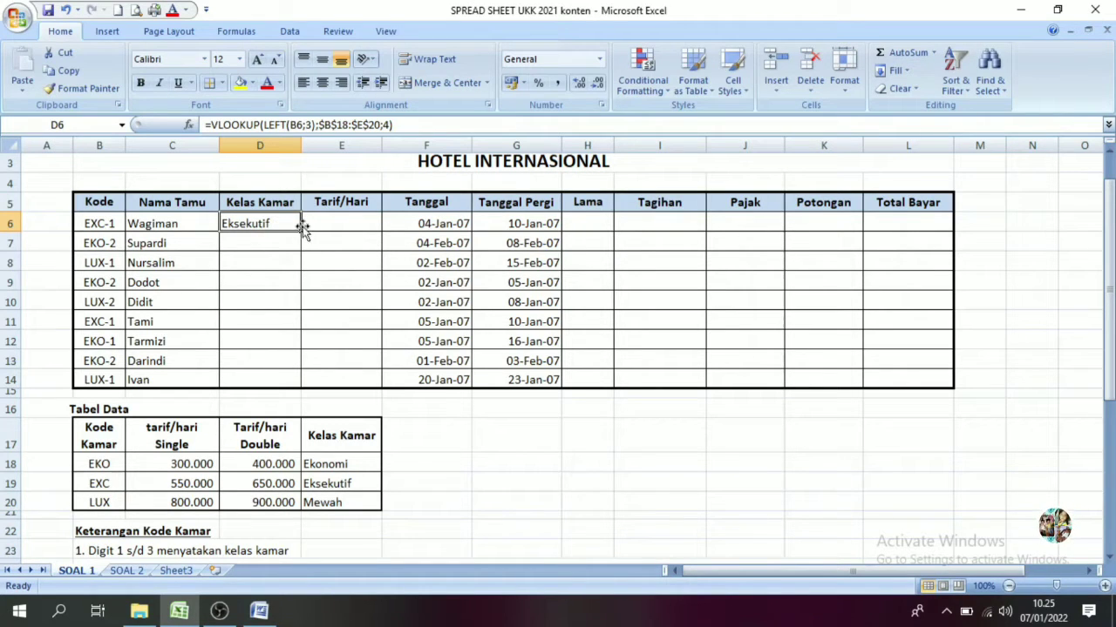
left_click_drag(299, 228, 289, 363)
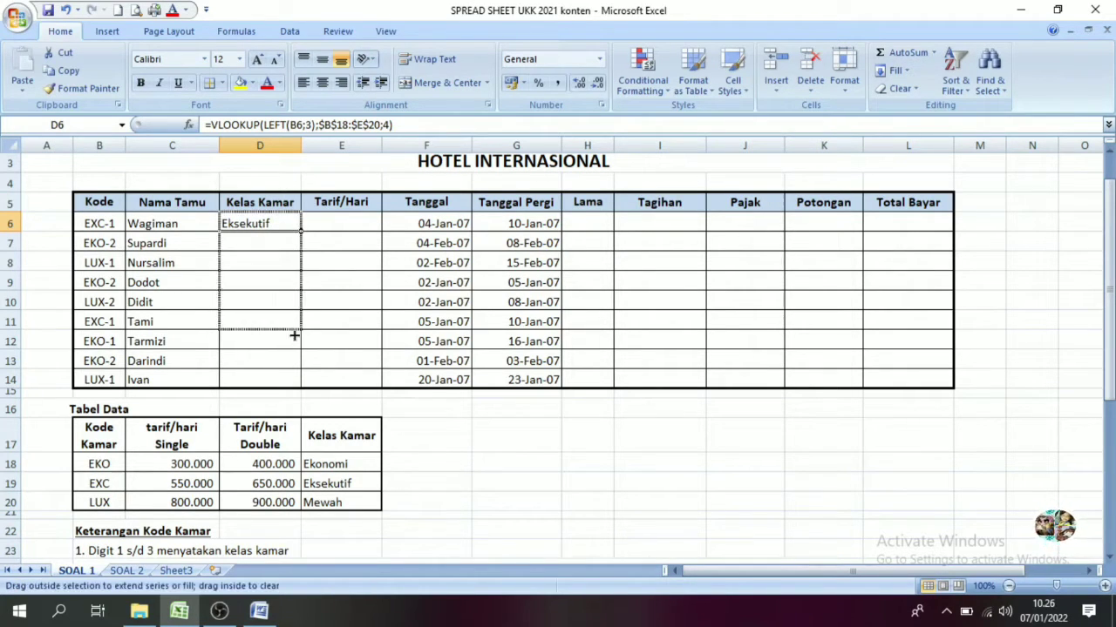
left_click_drag(285, 379, 285, 381)
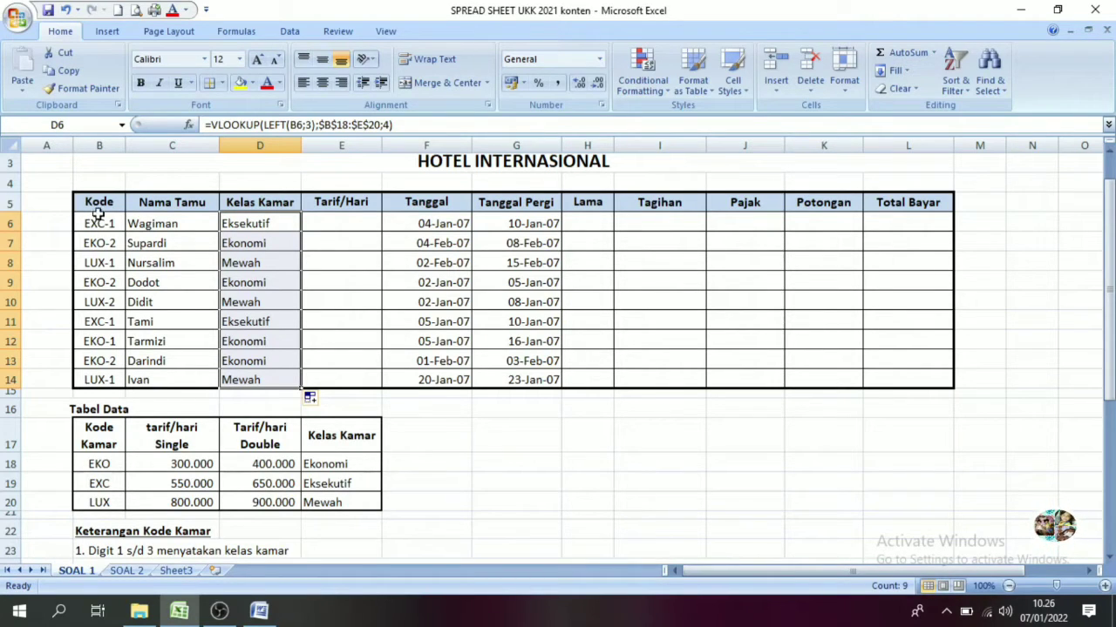
left_click(248, 275)
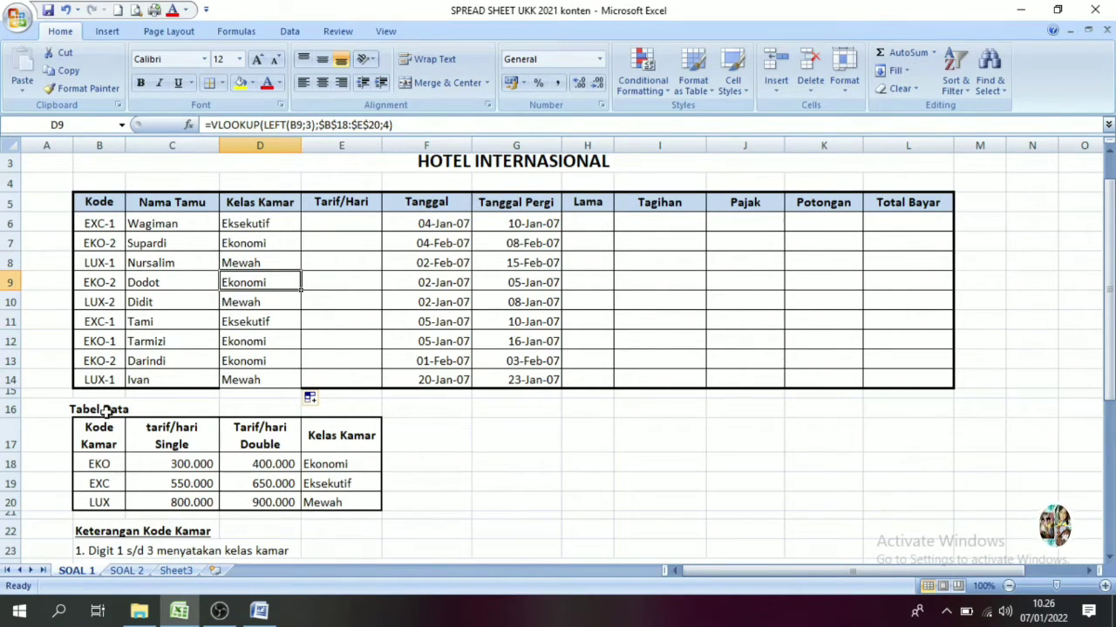
left_click(99, 503)
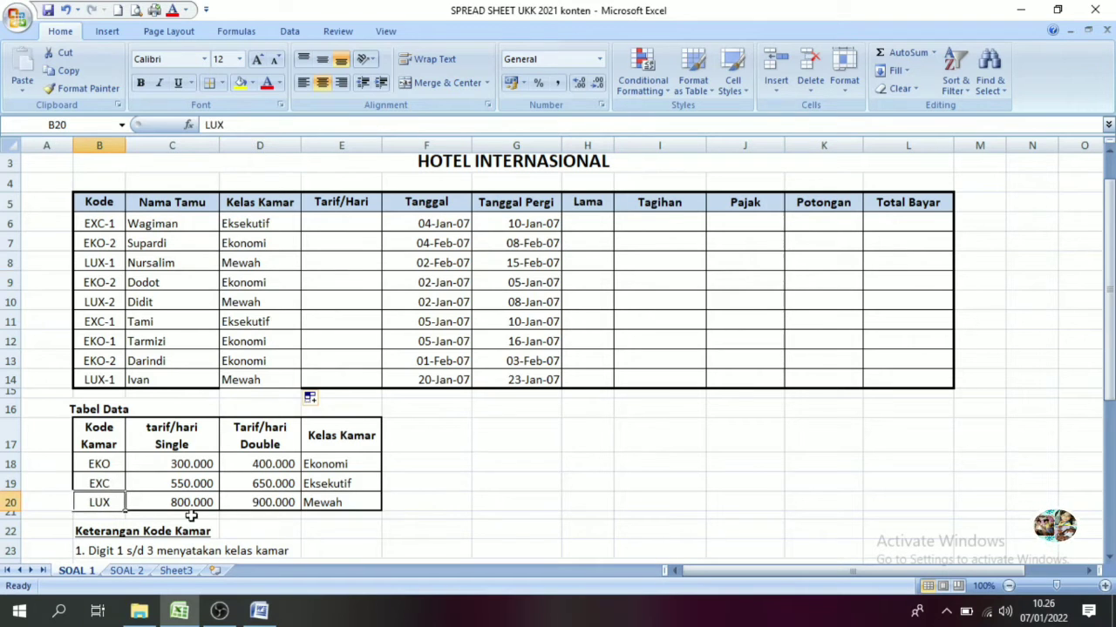
left_click(330, 502)
left_click_drag(260, 224, 253, 380)
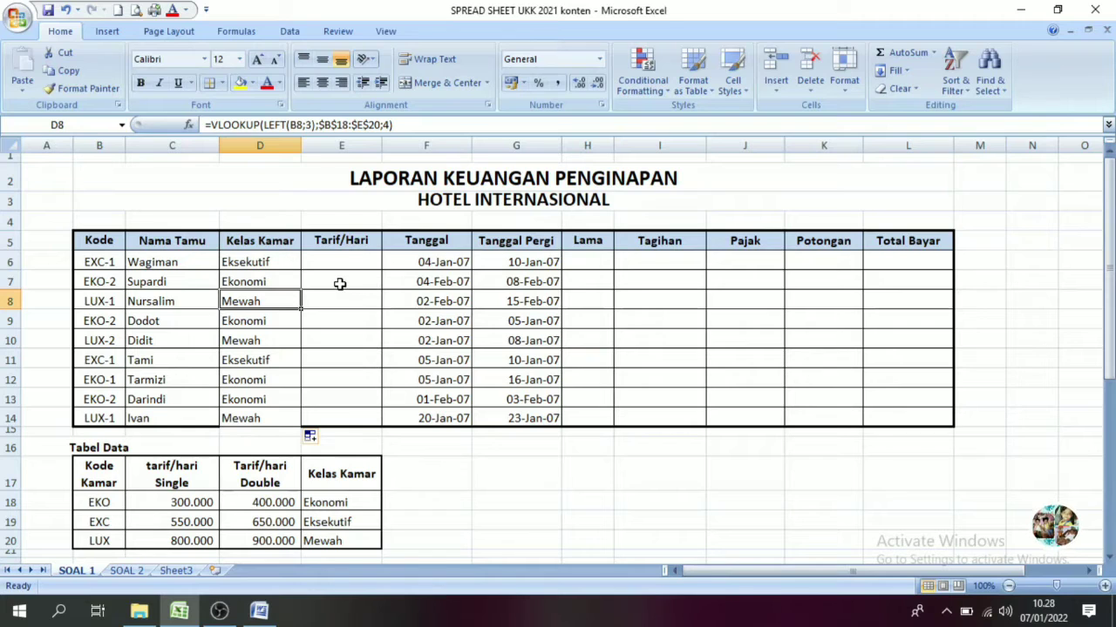
left_click(335, 255)
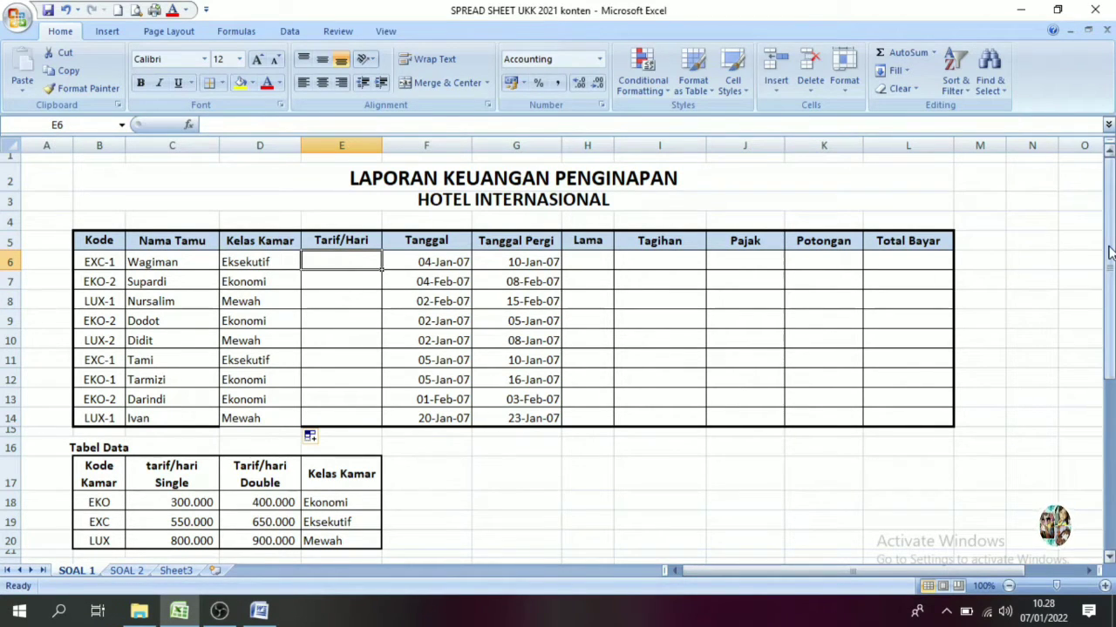
mouse_move(1106, 266)
left_mouse_down()
mouse_move(1107, 283)
mouse_move(1107, 265)
left_mouse_up()
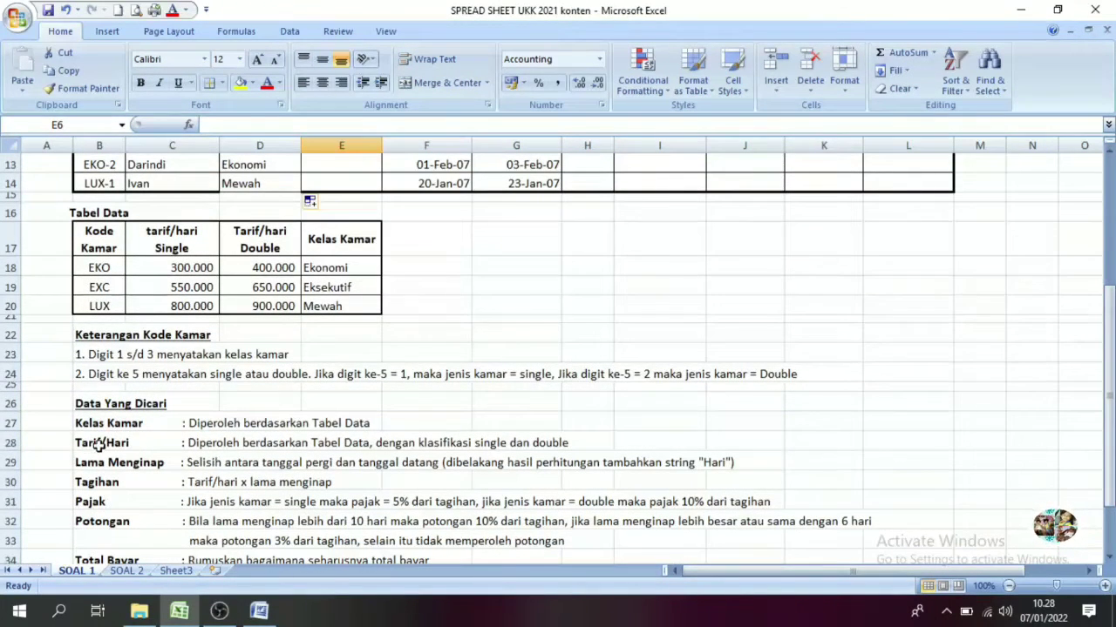
left_click(99, 445)
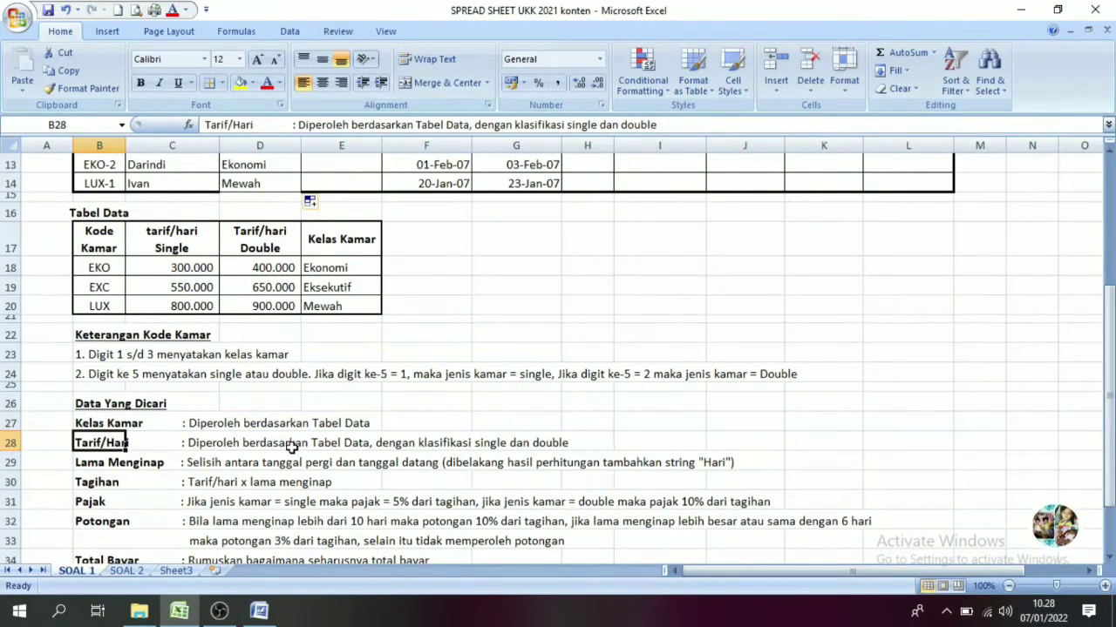
left_click(353, 443)
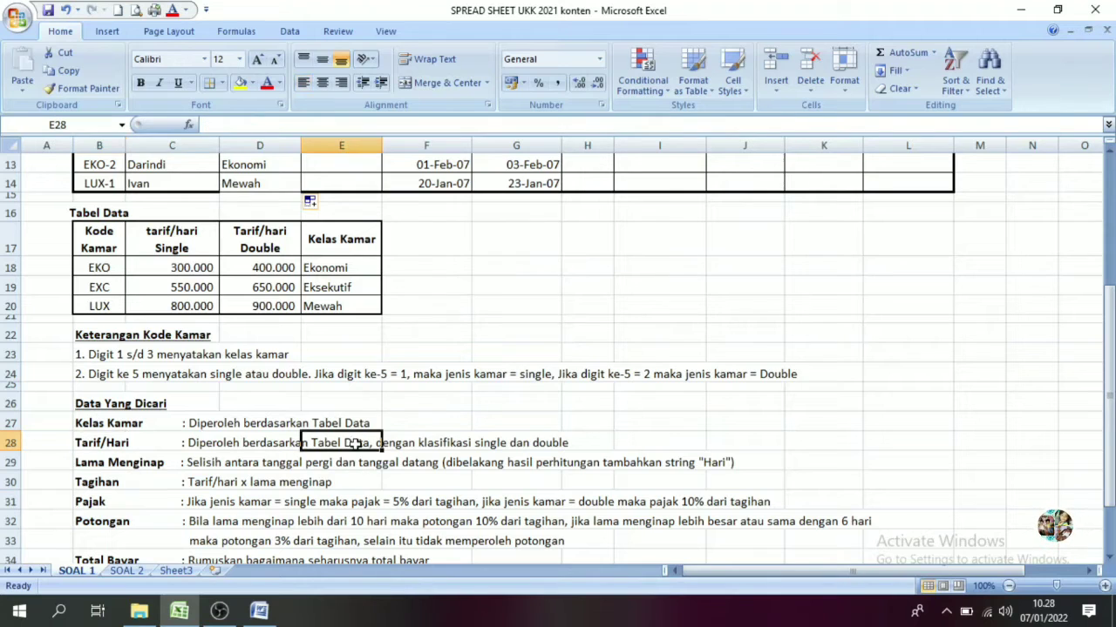
left_click(104, 219)
left_click_drag(94, 240, 321, 304)
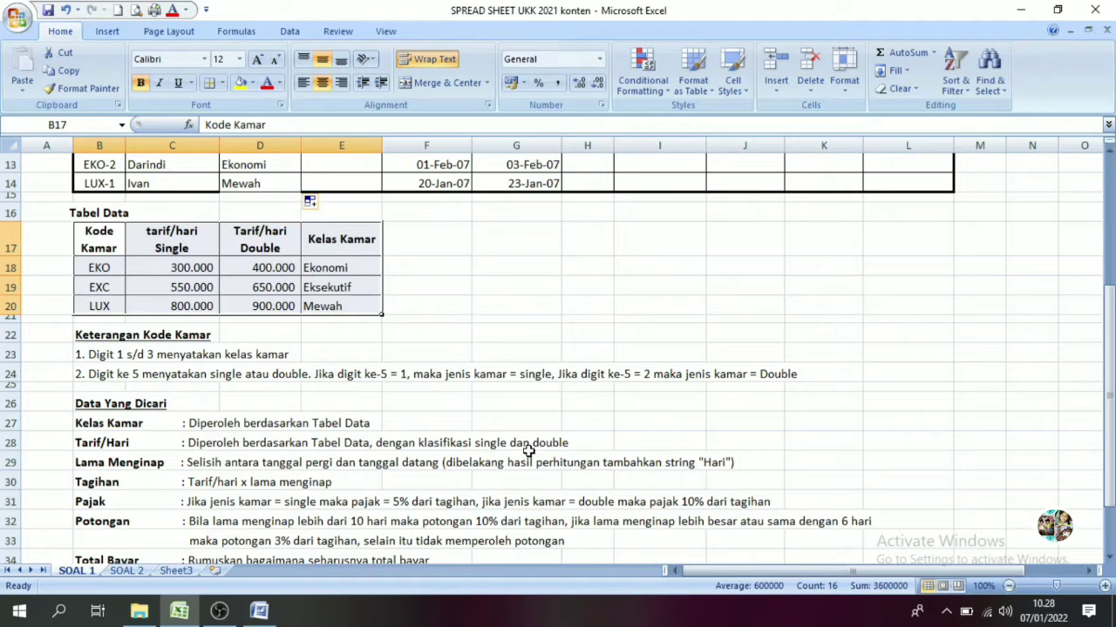
left_click(463, 444)
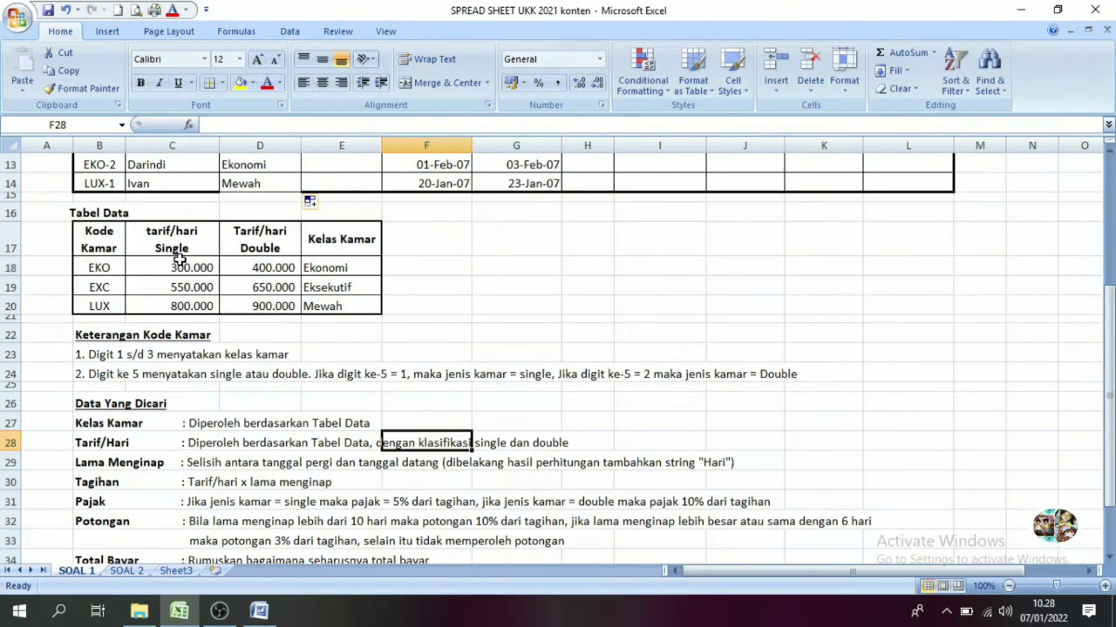
left_click(188, 234)
left_click(256, 236)
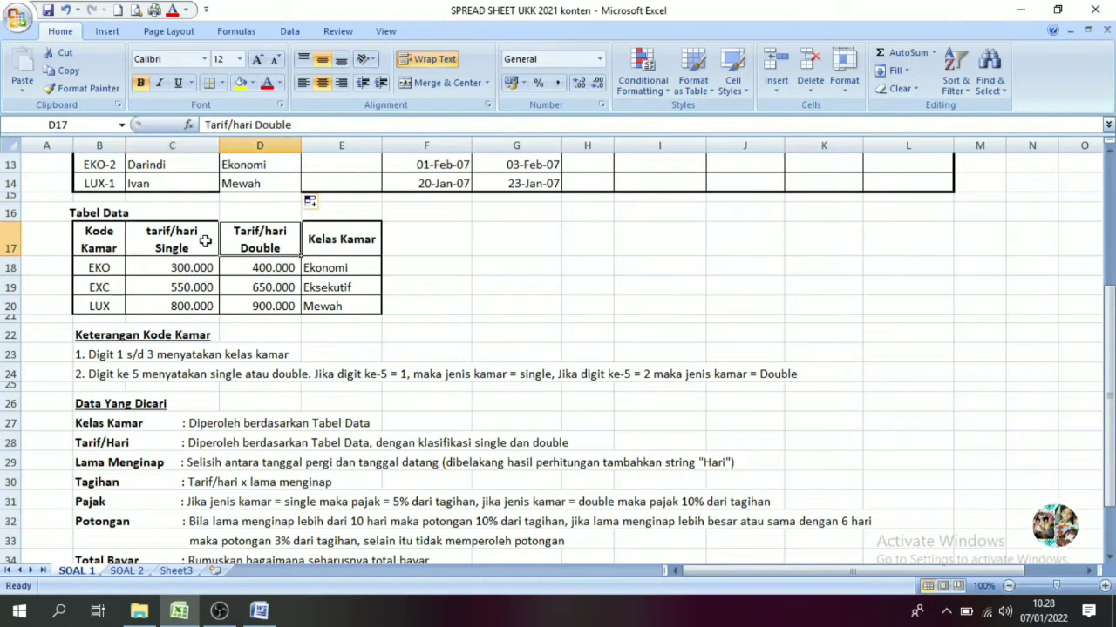
mouse_move(179, 268)
left_mouse_down()
mouse_move(182, 294)
mouse_move(254, 308)
left_mouse_up()
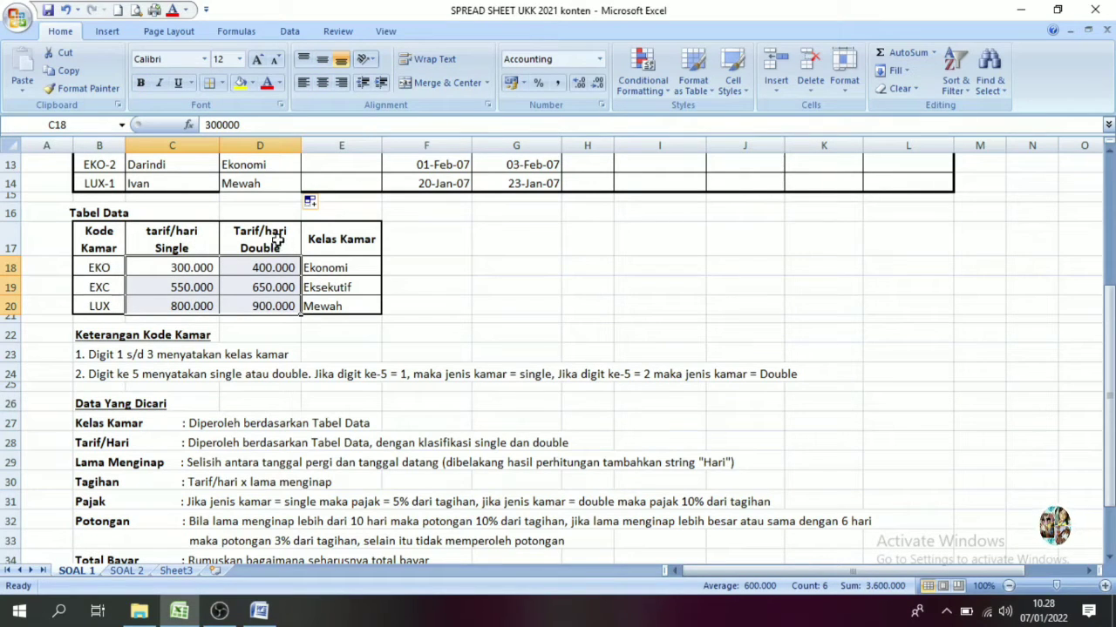
left_click(171, 244)
left_click(232, 242)
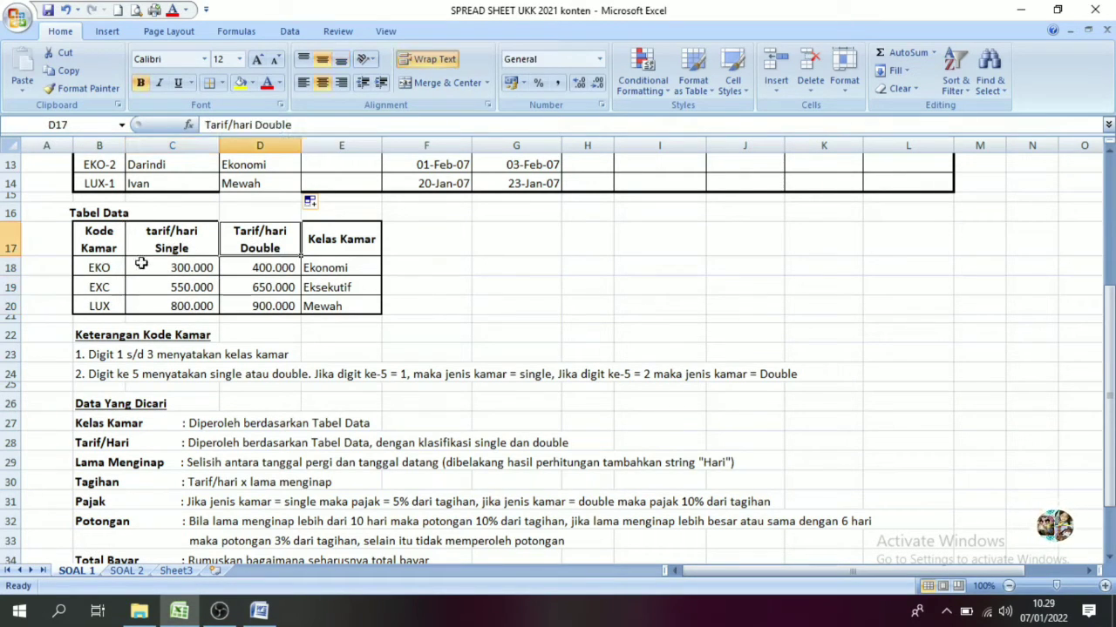
left_click_drag(96, 268, 100, 307)
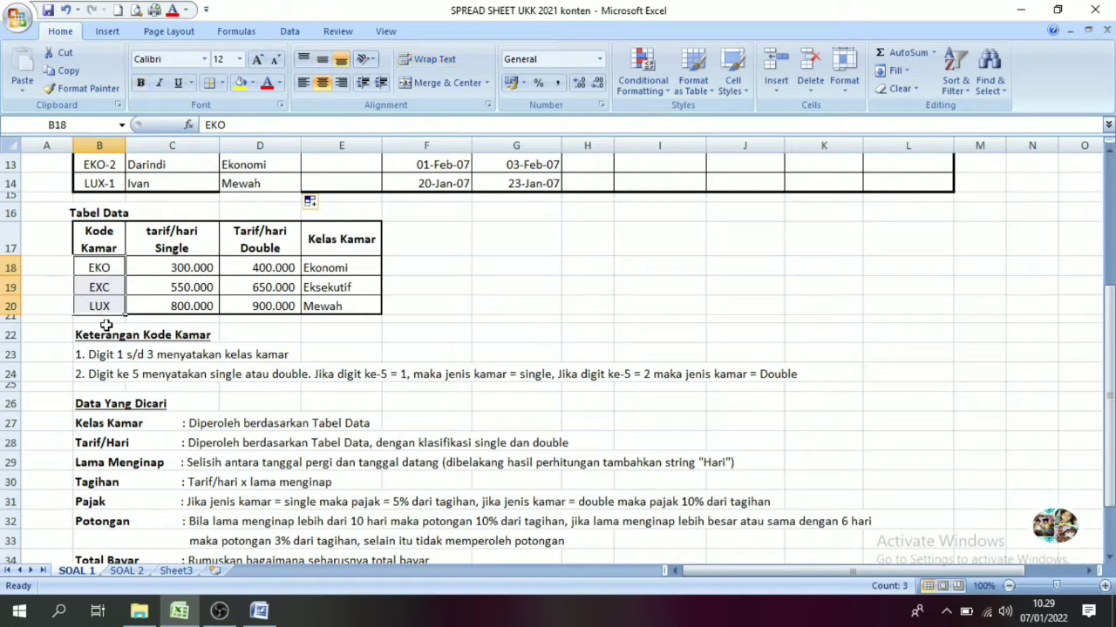
left_click(228, 244)
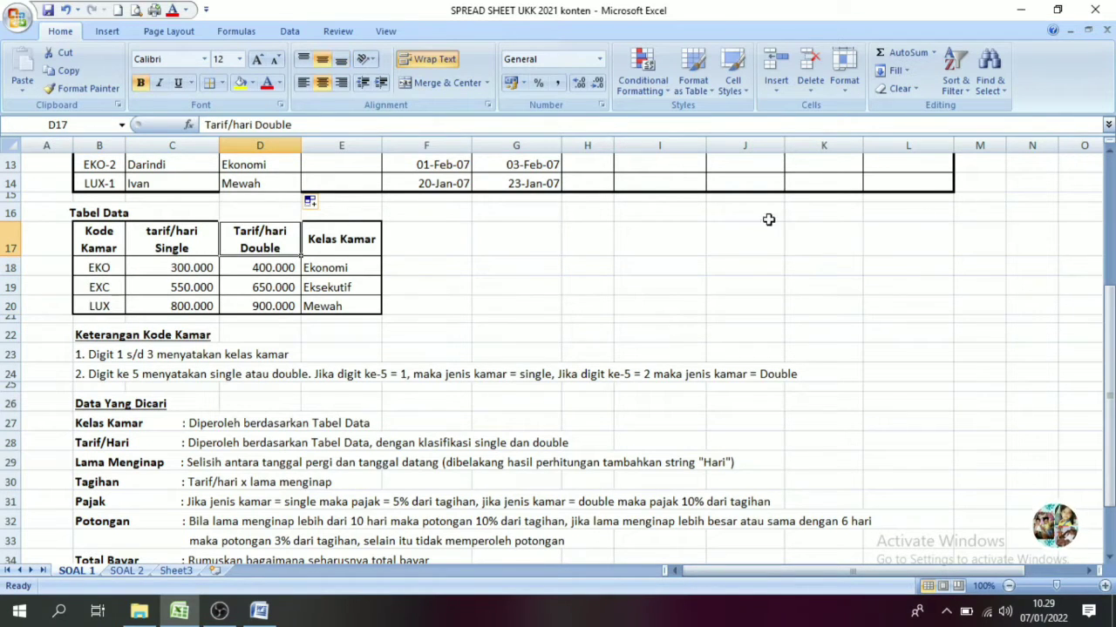
left_click_drag(1111, 347, 1108, 217)
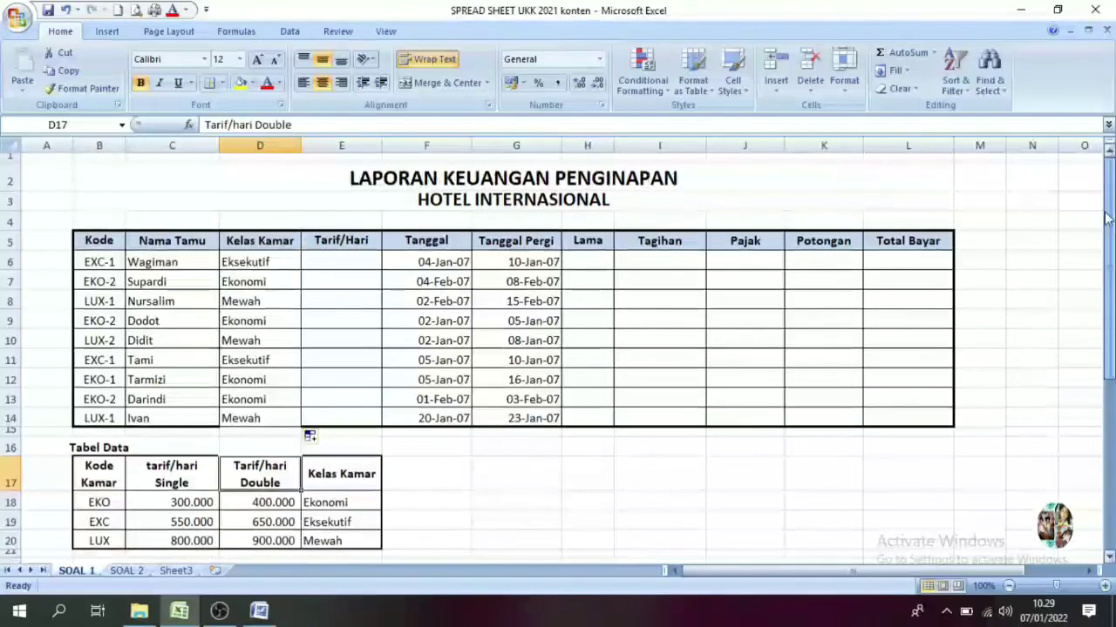
left_click(99, 263)
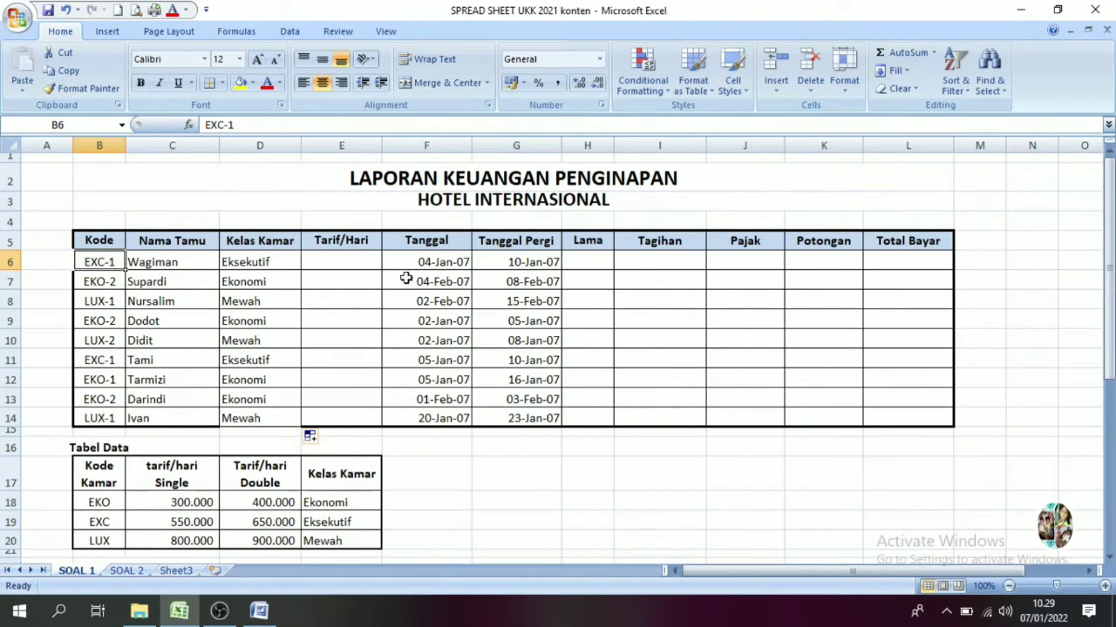
left_click(341, 261)
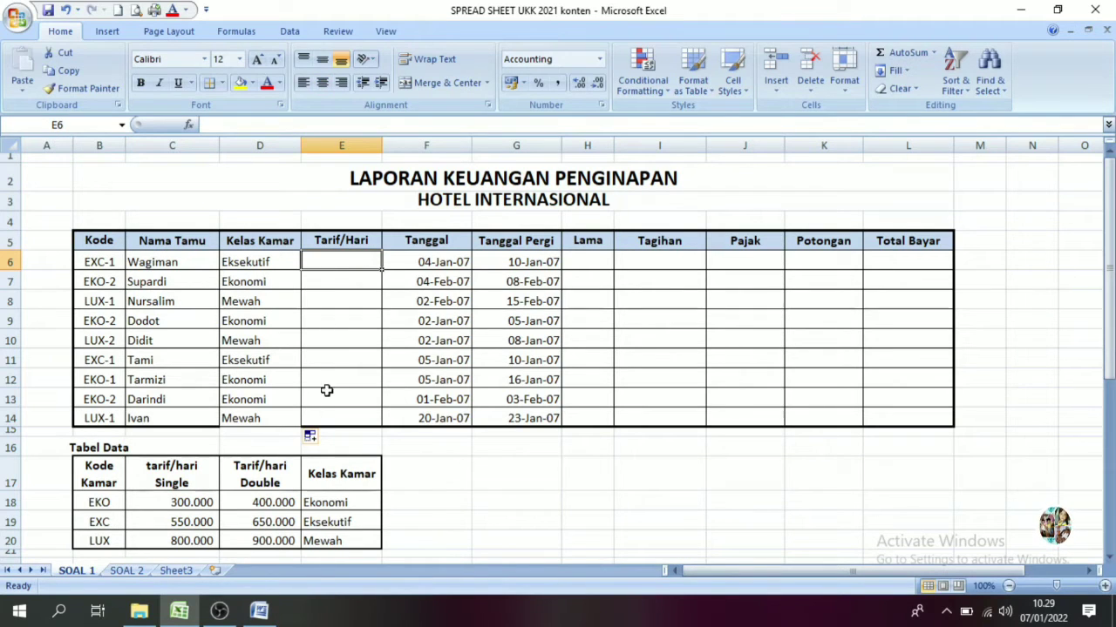
In E6, begin a vlookup of B6's code against the absolute range $B$18:$D$20.
type("=")
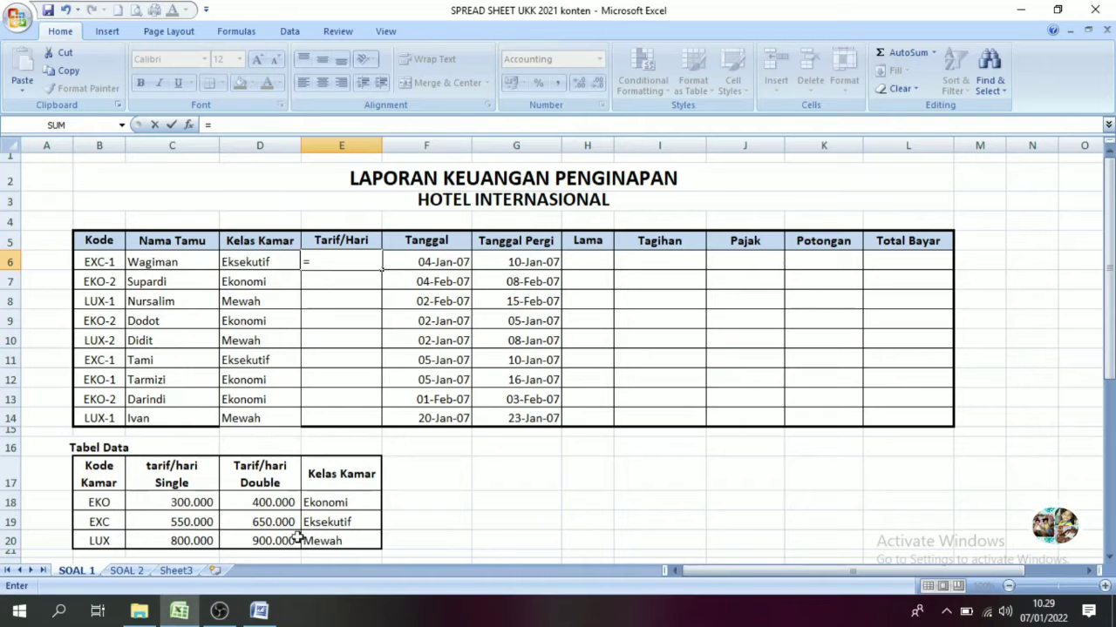
type("vlo")
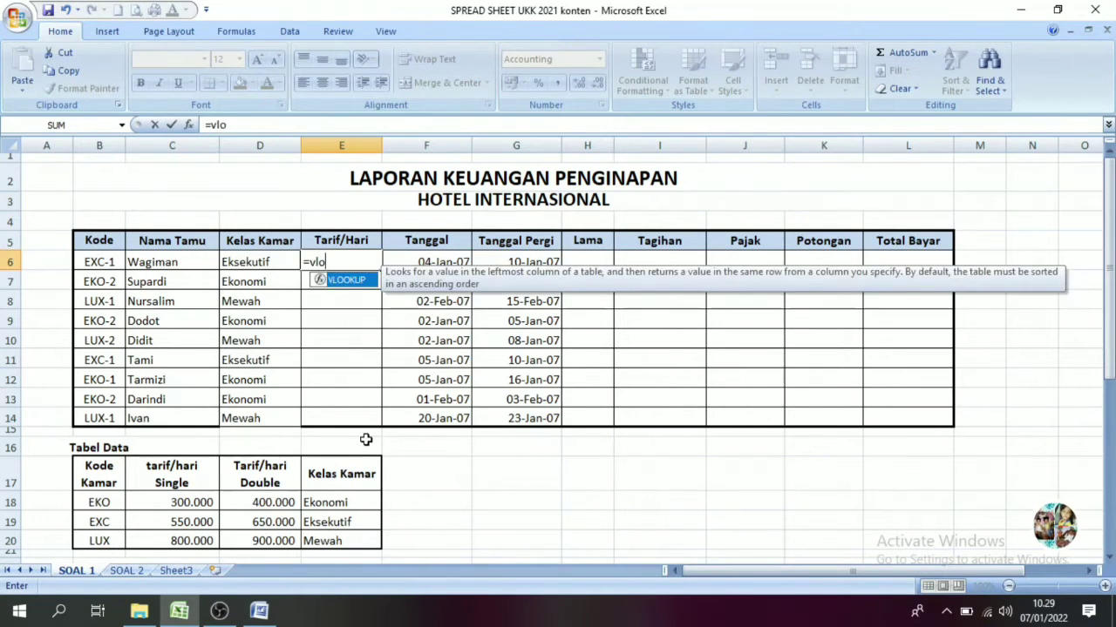
type("ouk")
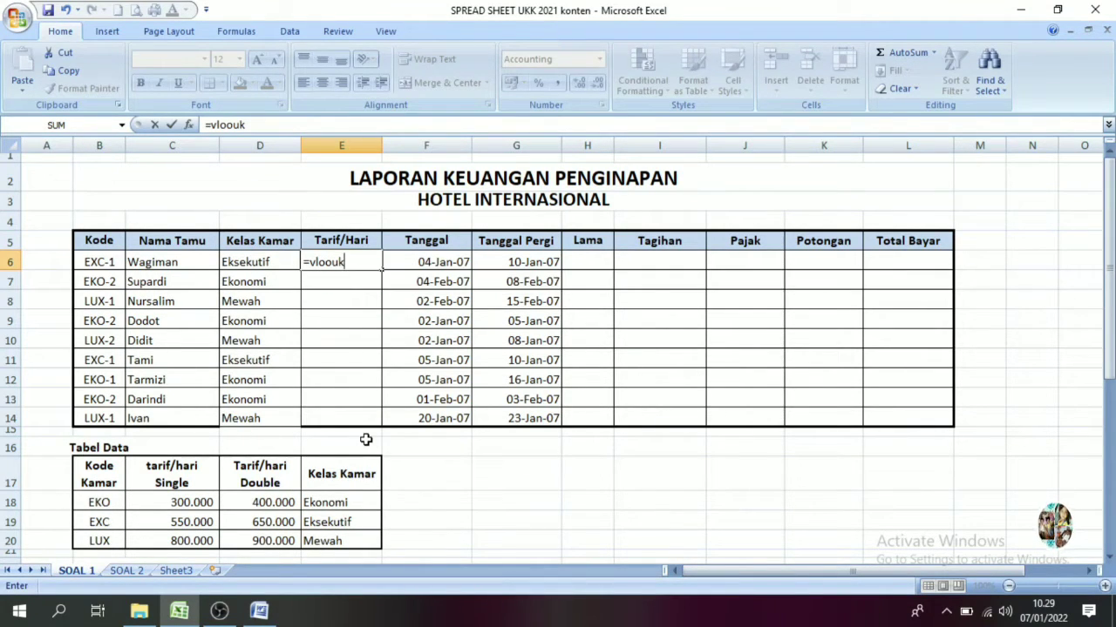
key("BackSpace")
key("BackSpace")
type("kup(")
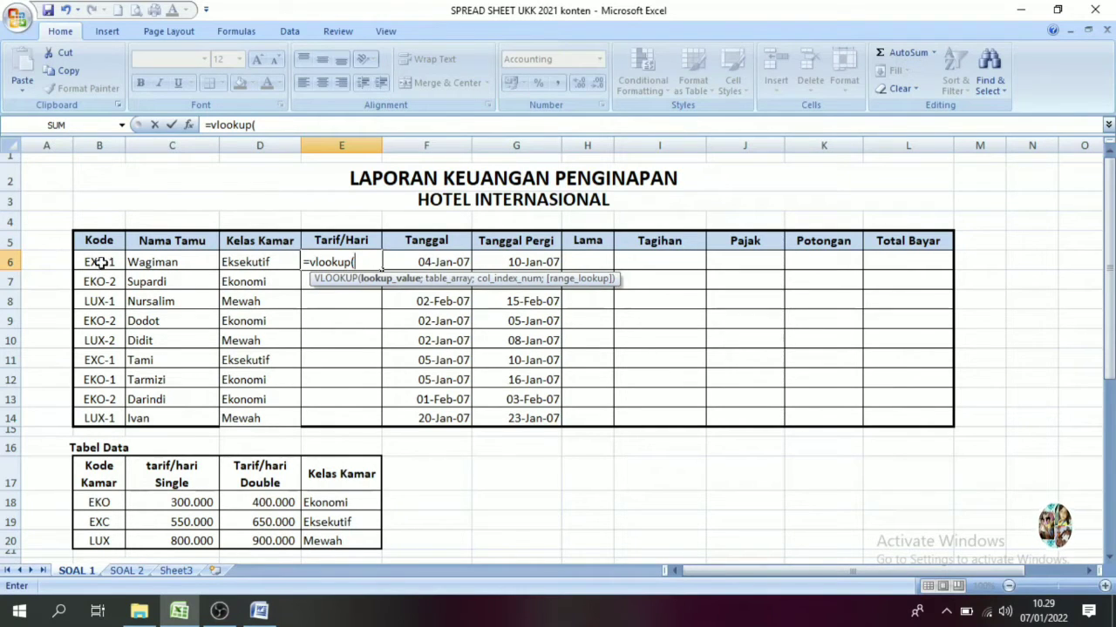
left_click(100, 261)
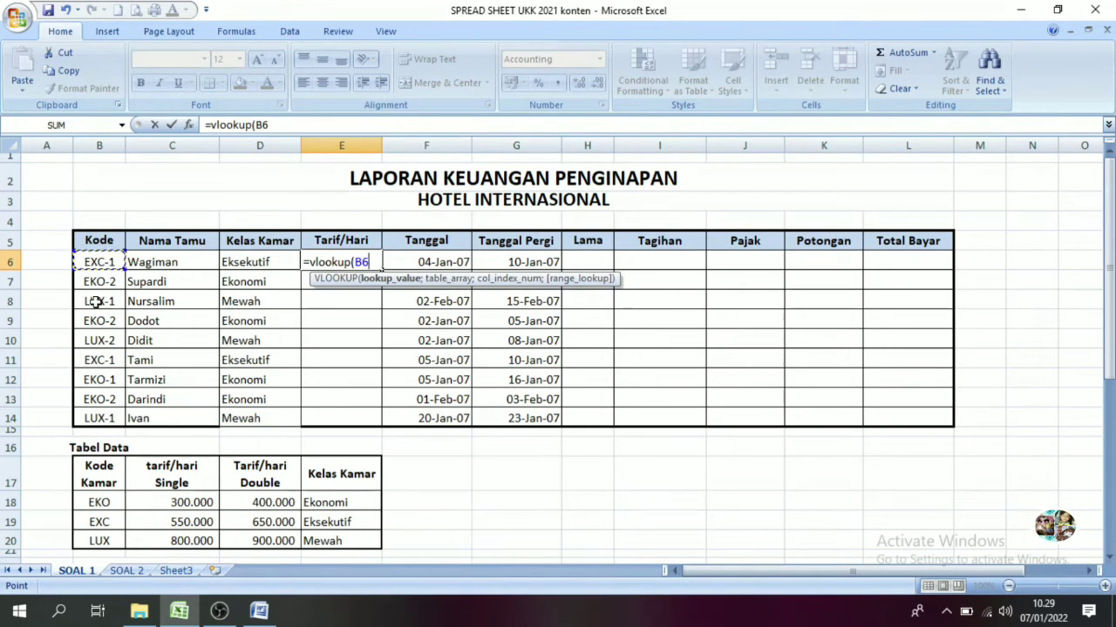
type(";3")
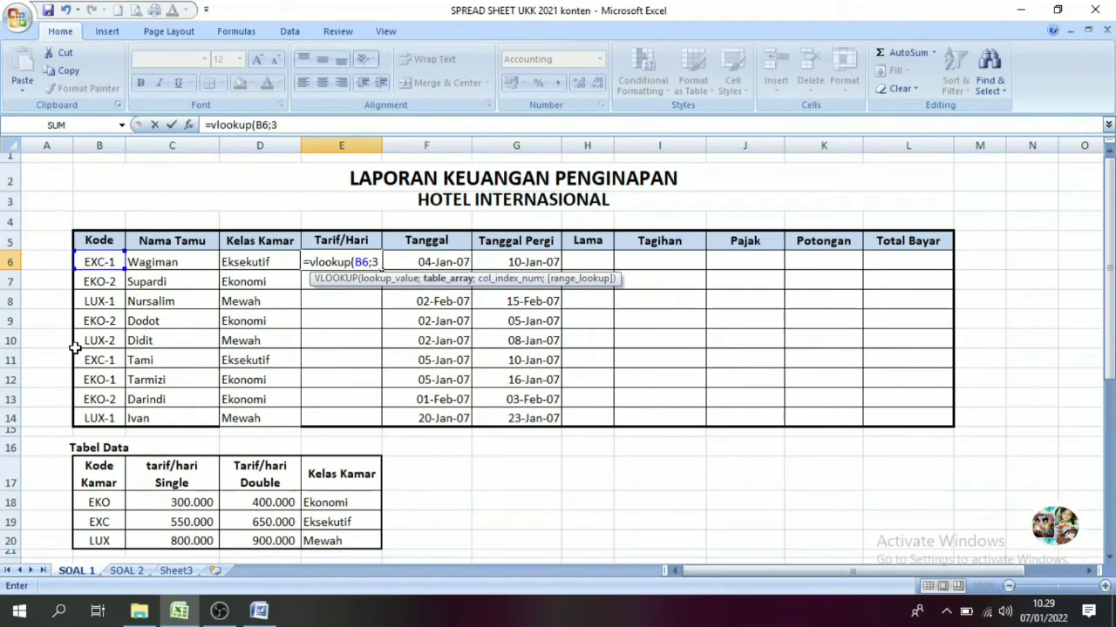
type(");")
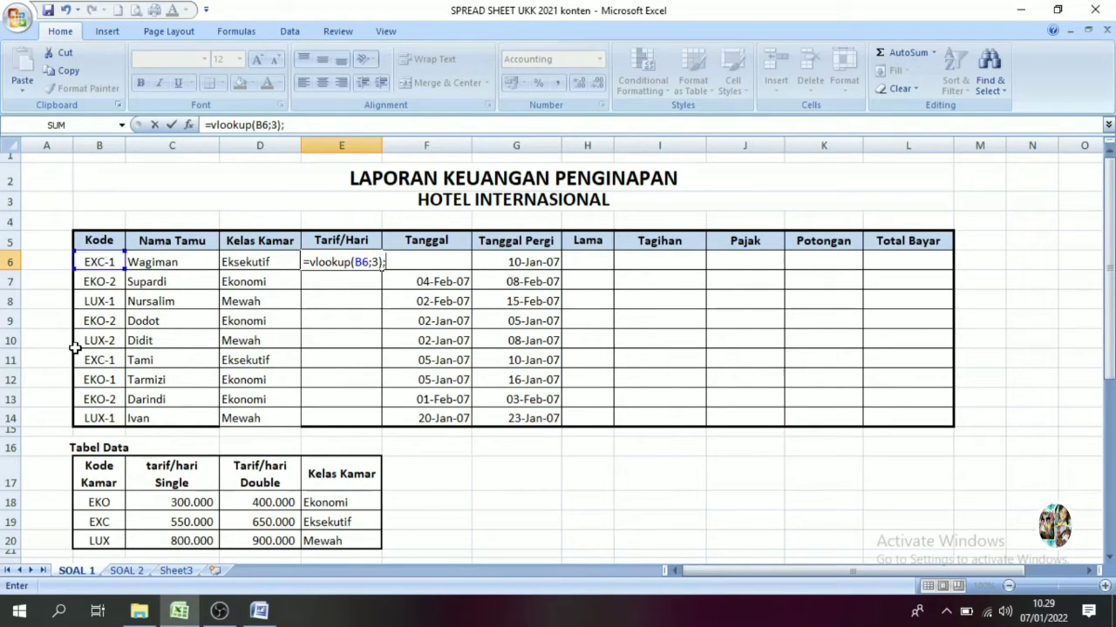
left_click(98, 503)
left_click_drag(99, 502, 287, 528)
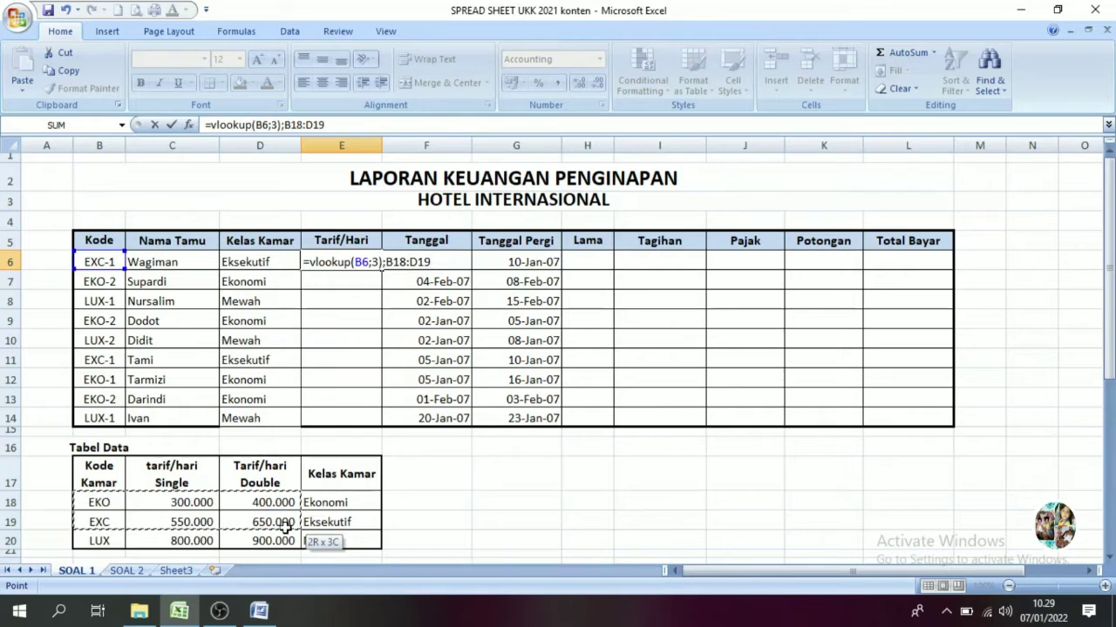
left_click_drag(286, 528, 286, 542)
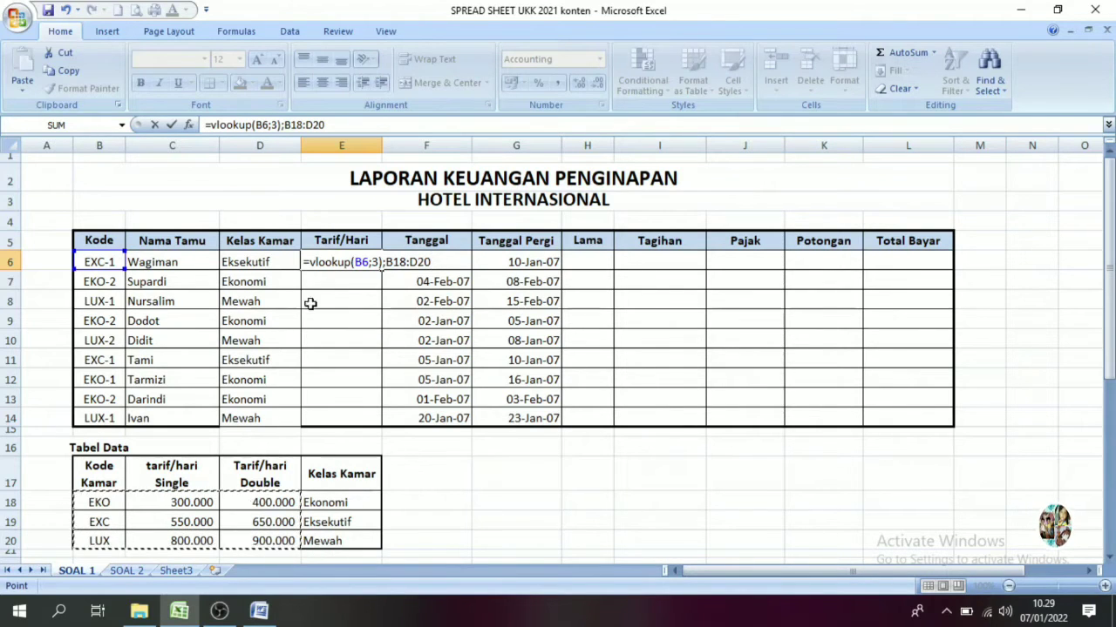
key("F4")
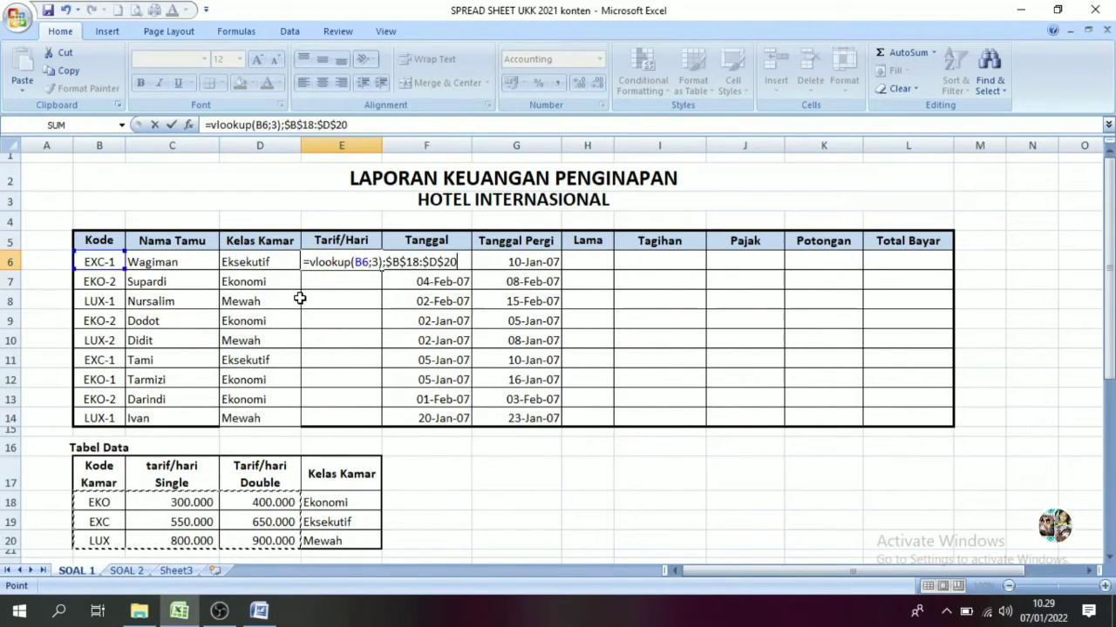
type(";")
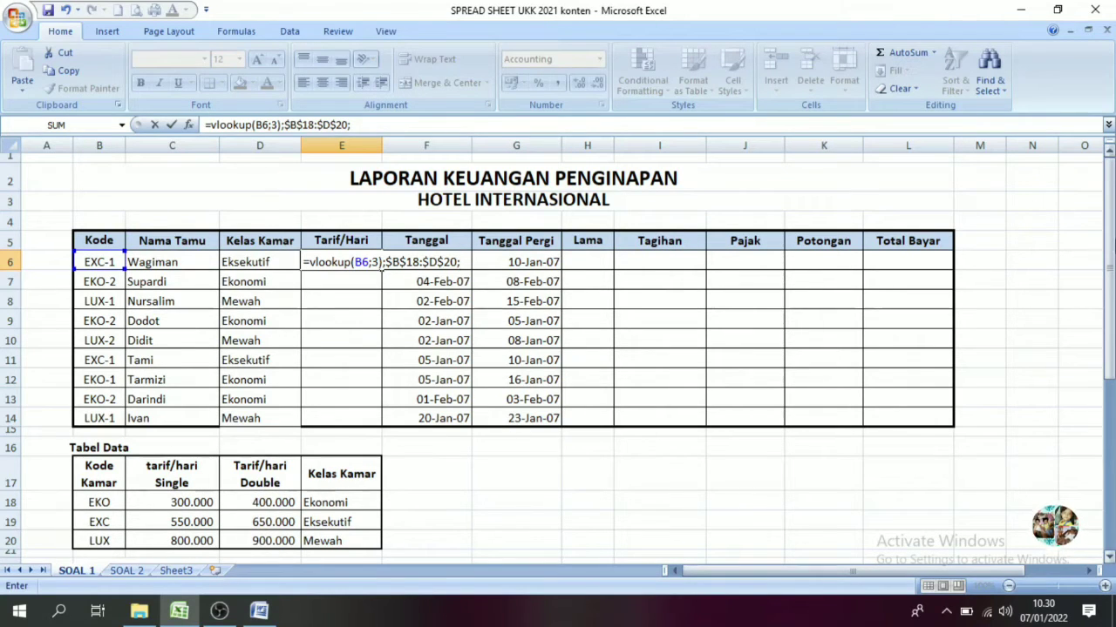
scroll(1111, 270, "down", 1)
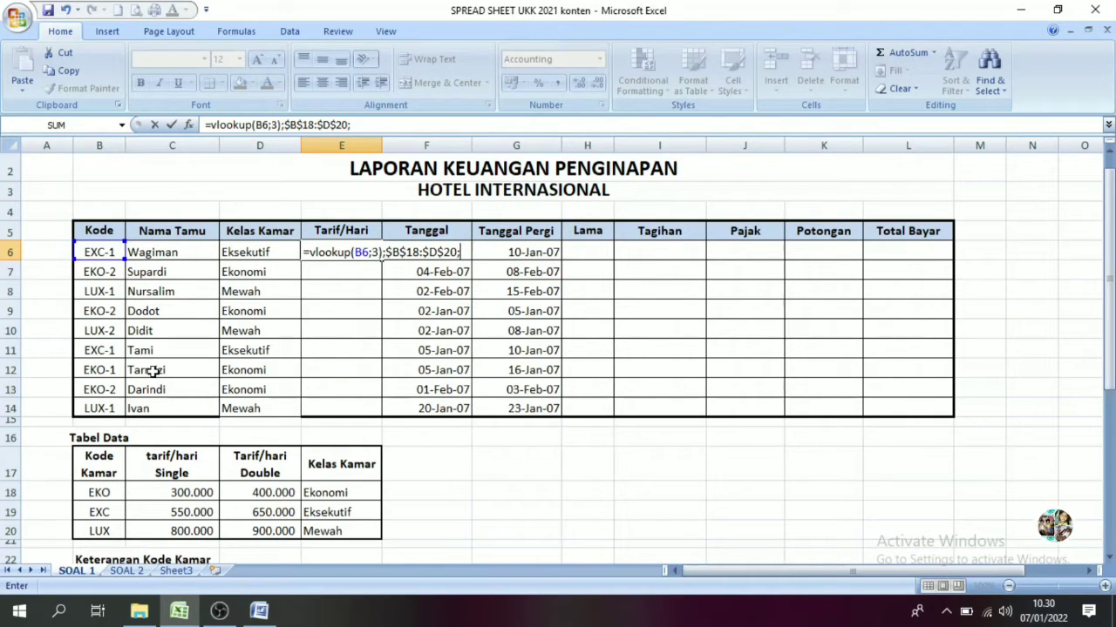
Add an if(right(B6;1)="1" condition so E6 chooses the single or double rate column.
left_click(175, 474)
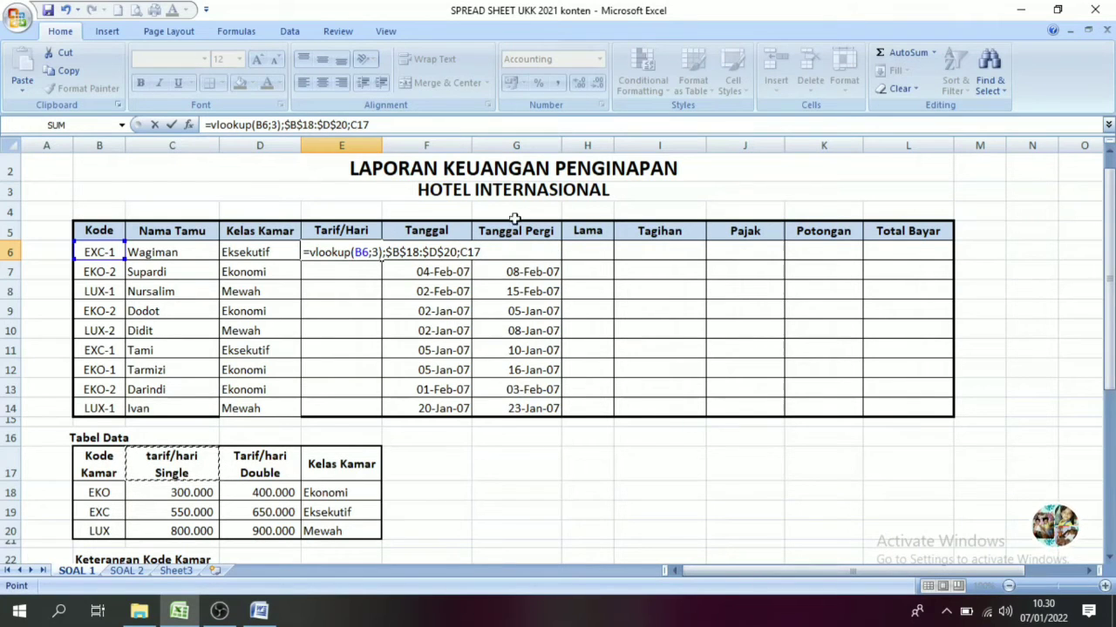
key("BackSpace")
key("BackSpace")
key("BackSpace")
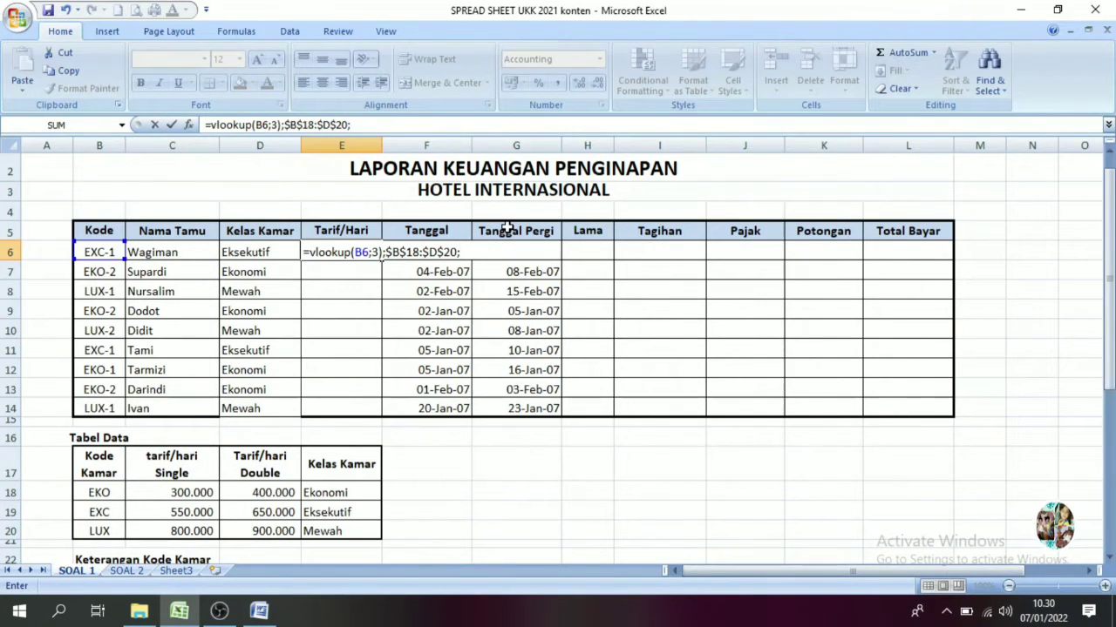
type("if")
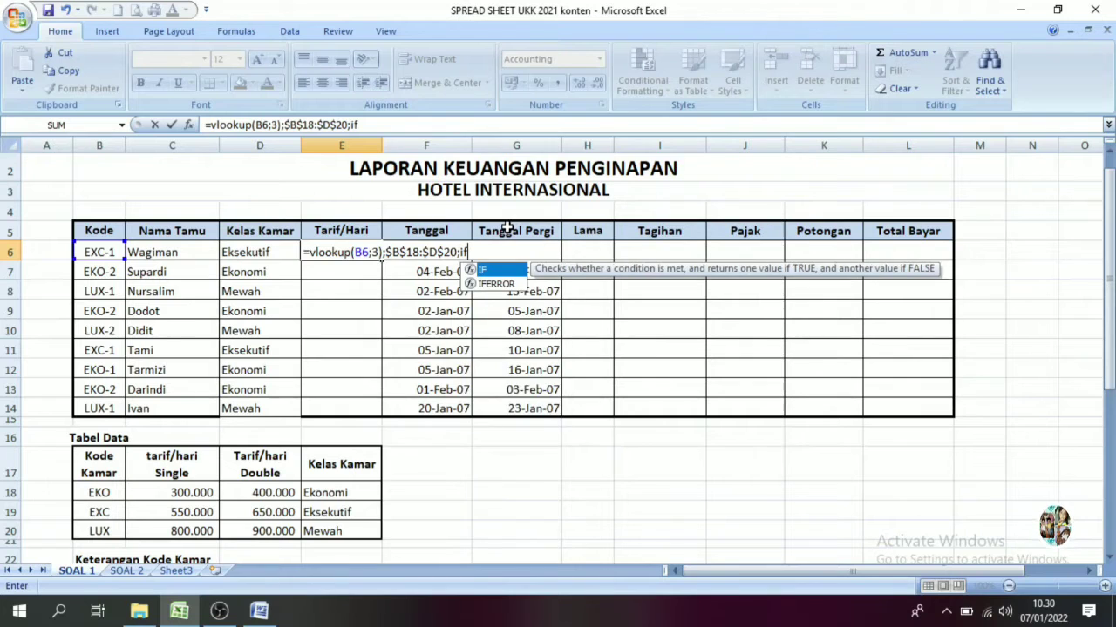
type("(")
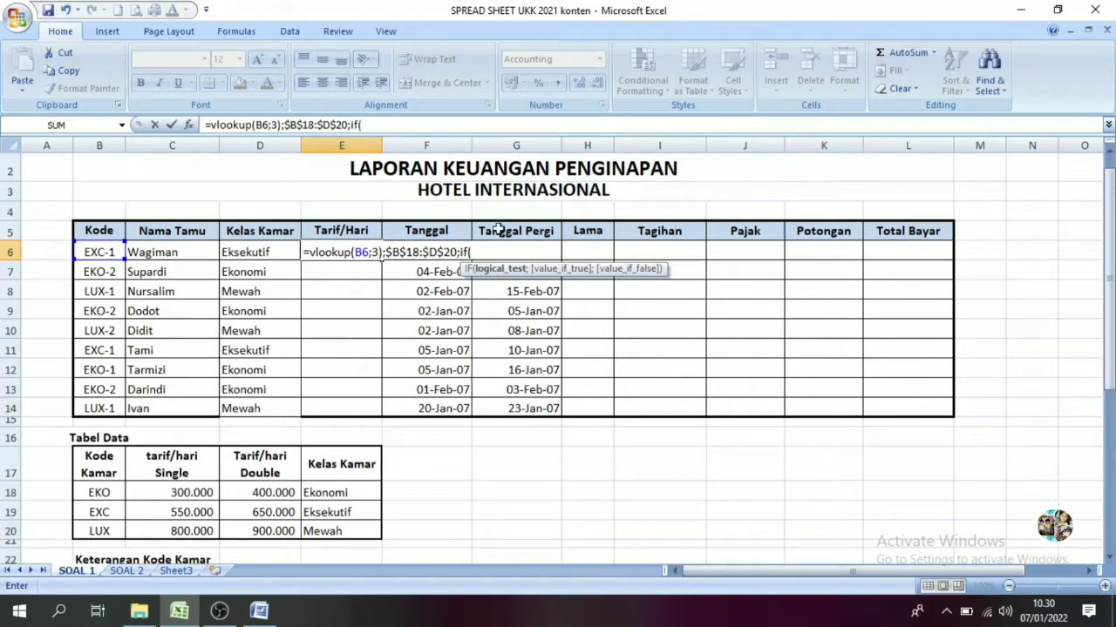
left_click(102, 252)
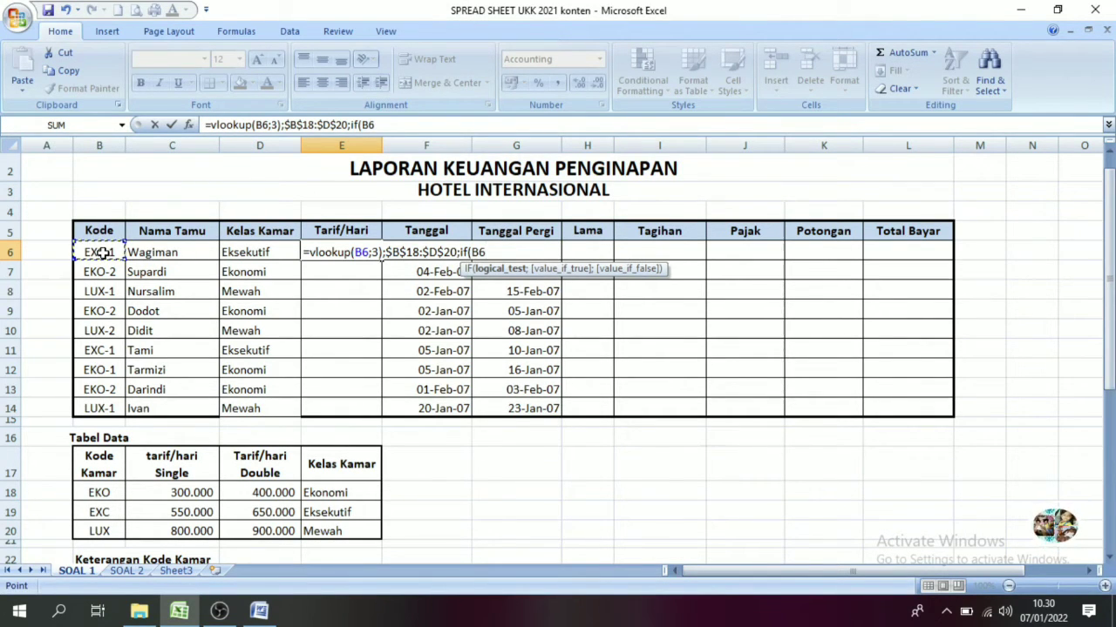
key("BackSpace")
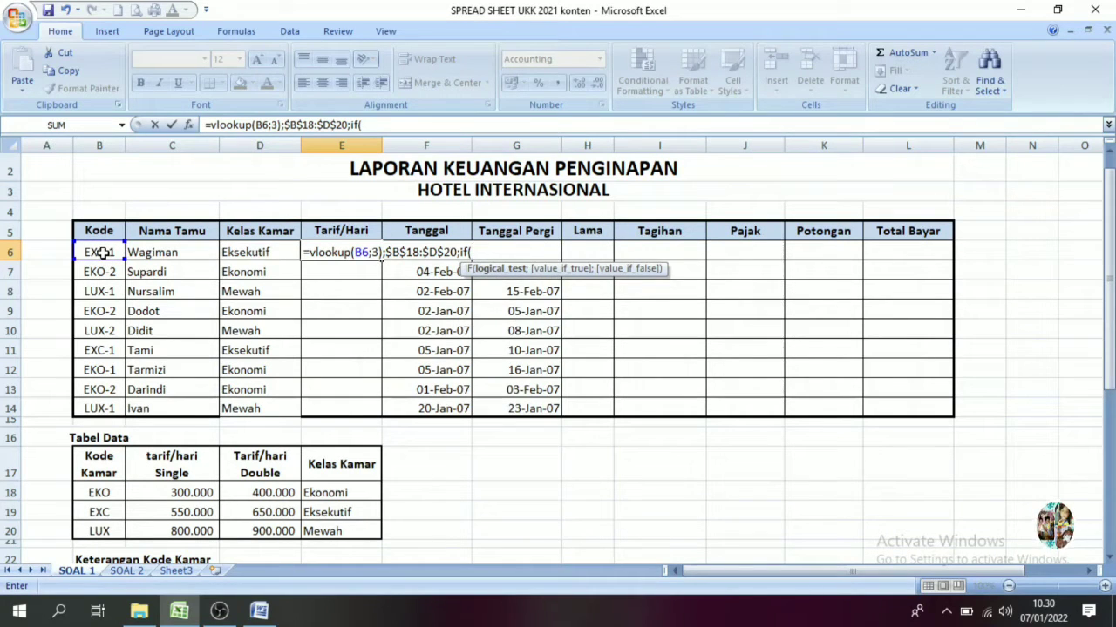
type("right")
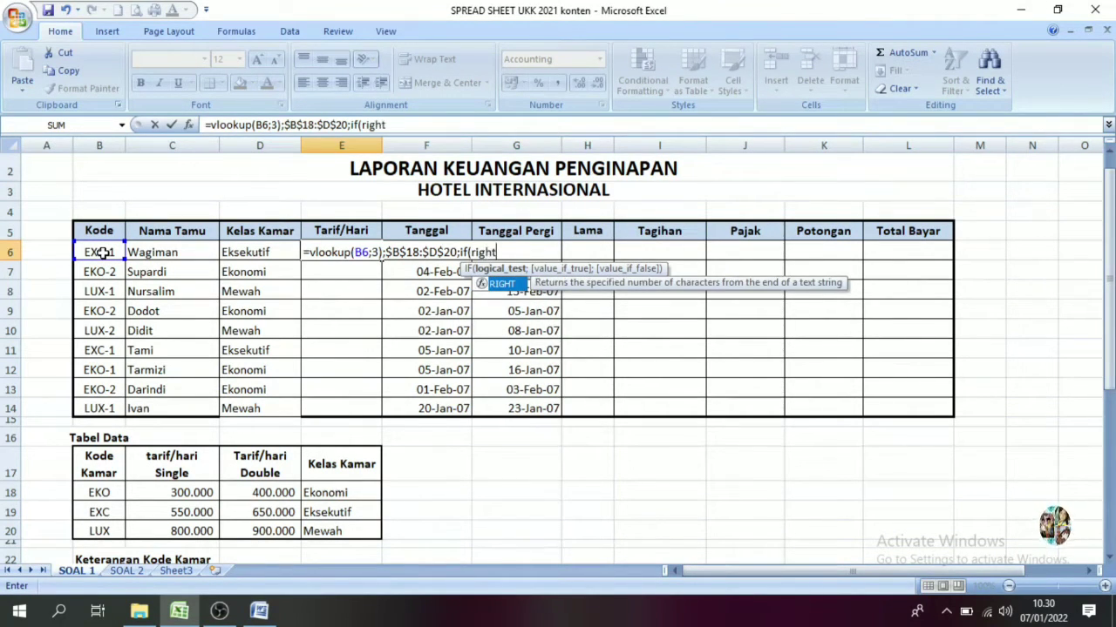
type("(")
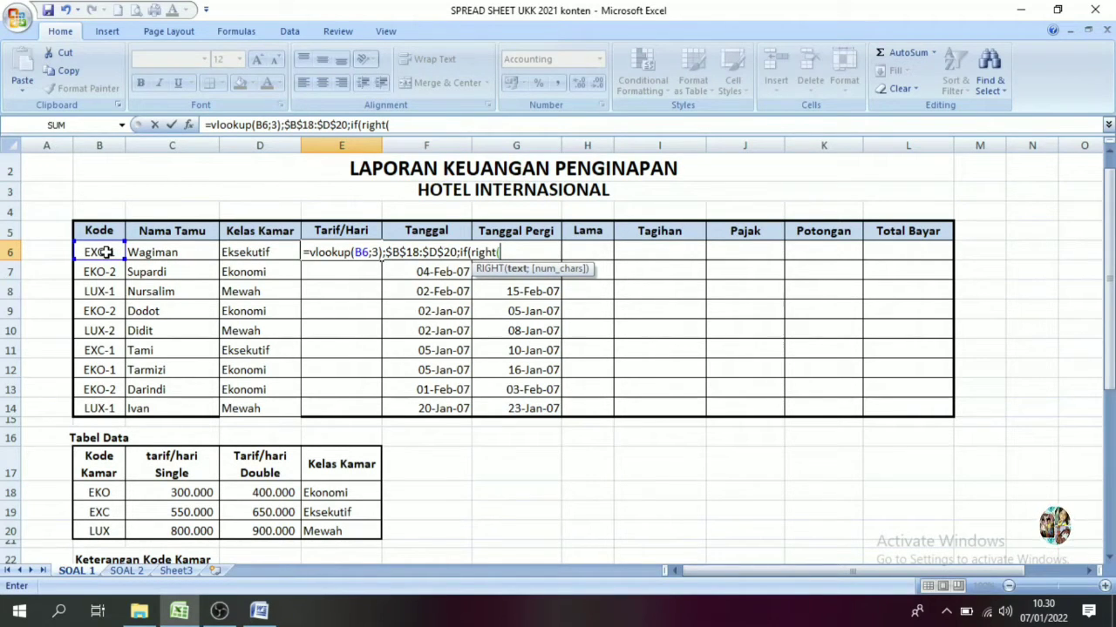
left_click(104, 251)
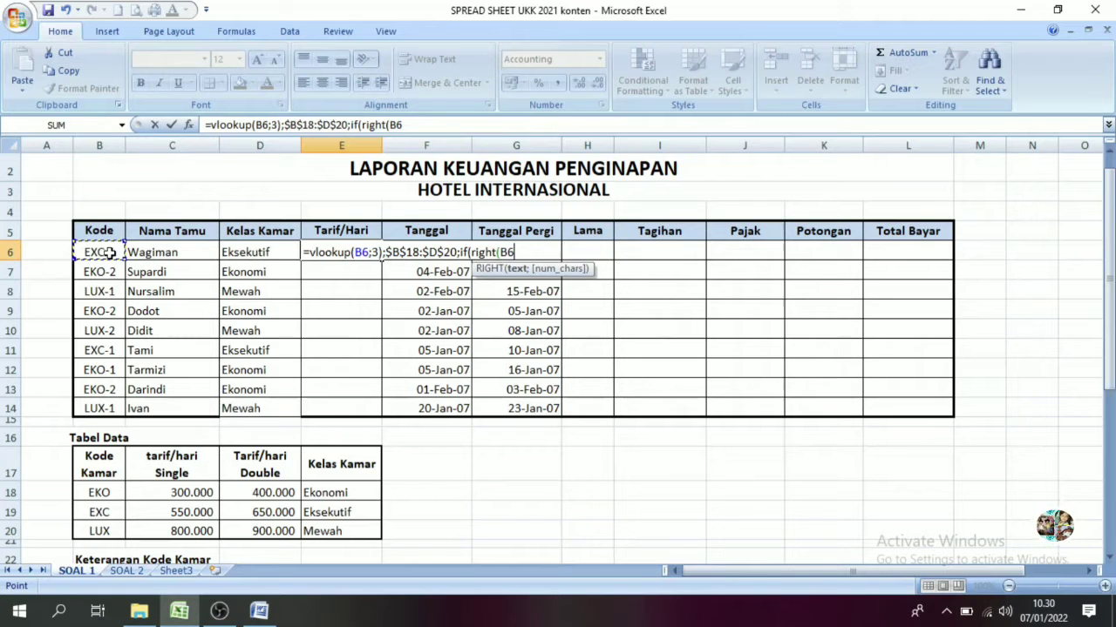
type(";1)=")
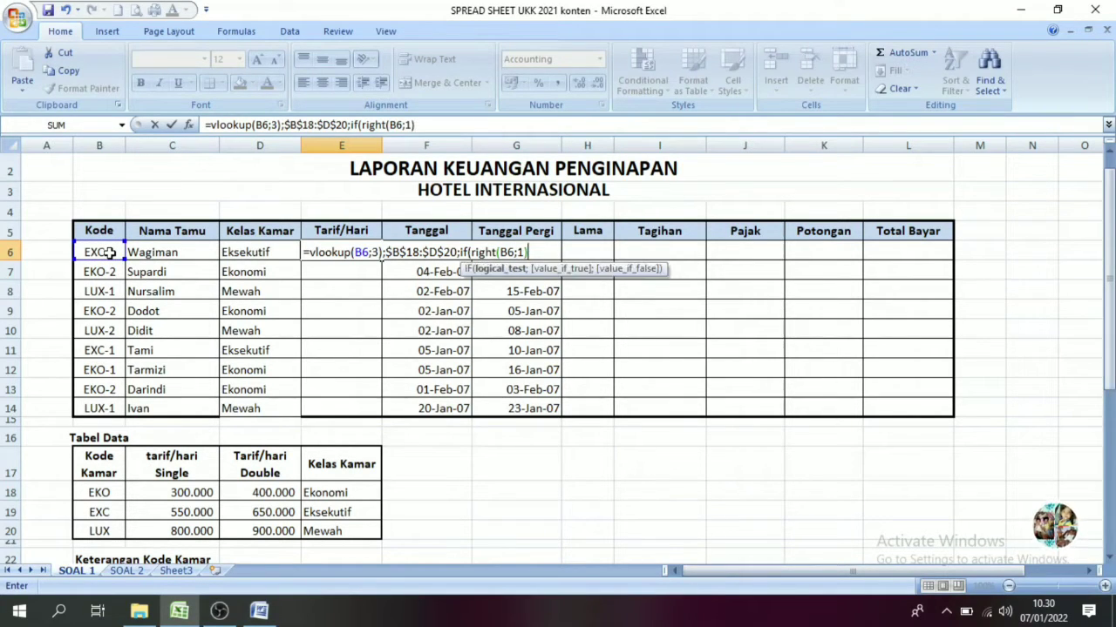
type("\"1")
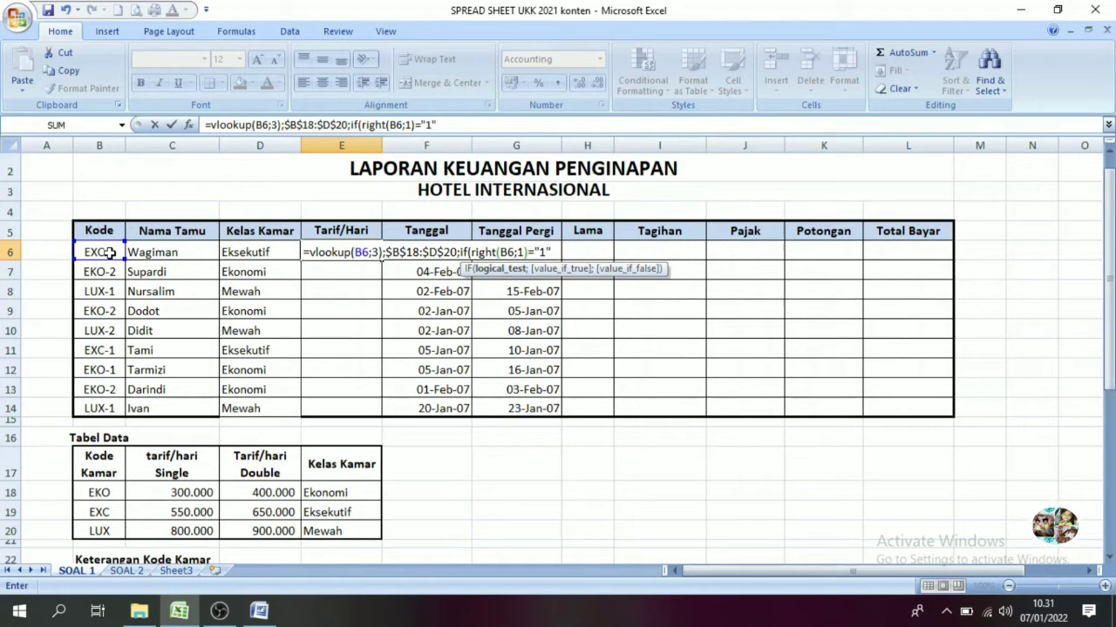
type(";2,3)")
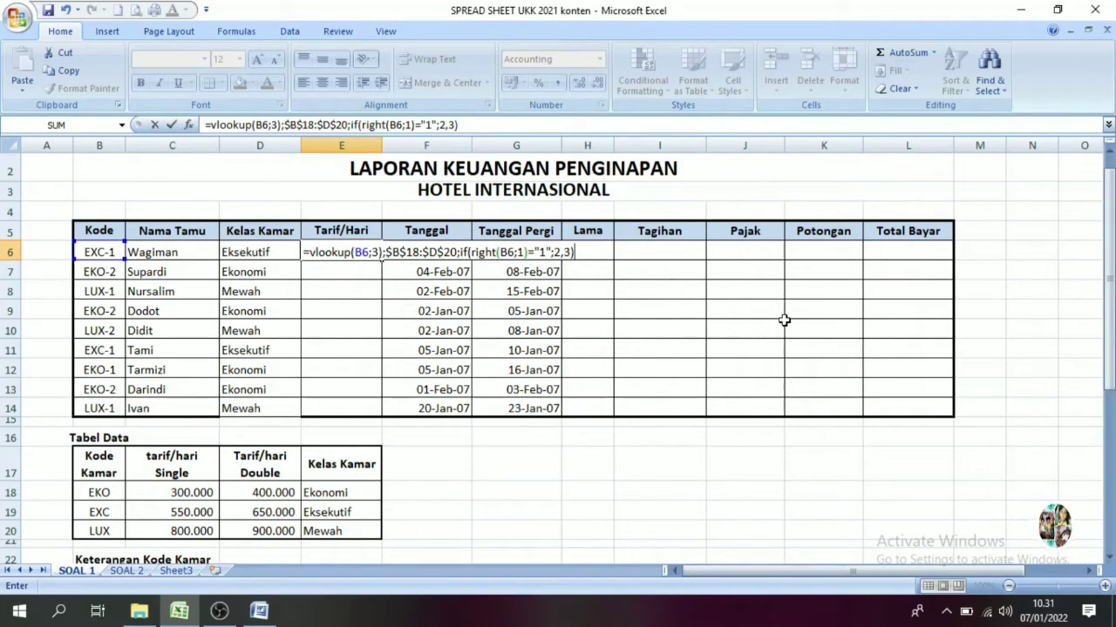
key("Return")
key("Return")
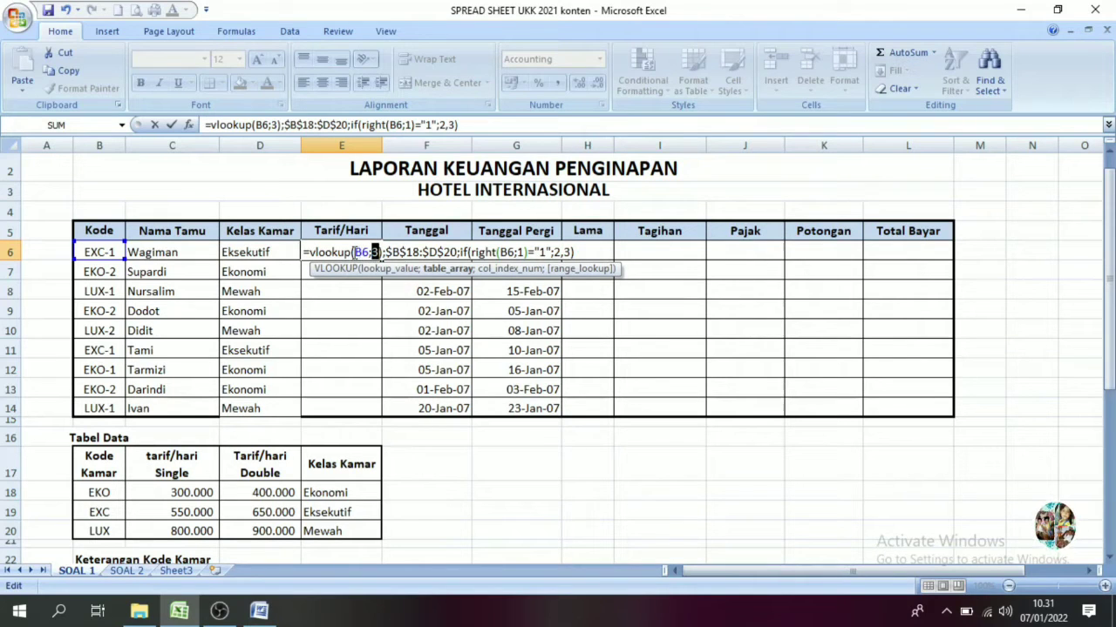
Wrap B6;3 in LEFT(, change 2,3 to 2;3, and accept the correction so E6 shows Rp 550.000.
left_click(384, 252)
type("le")
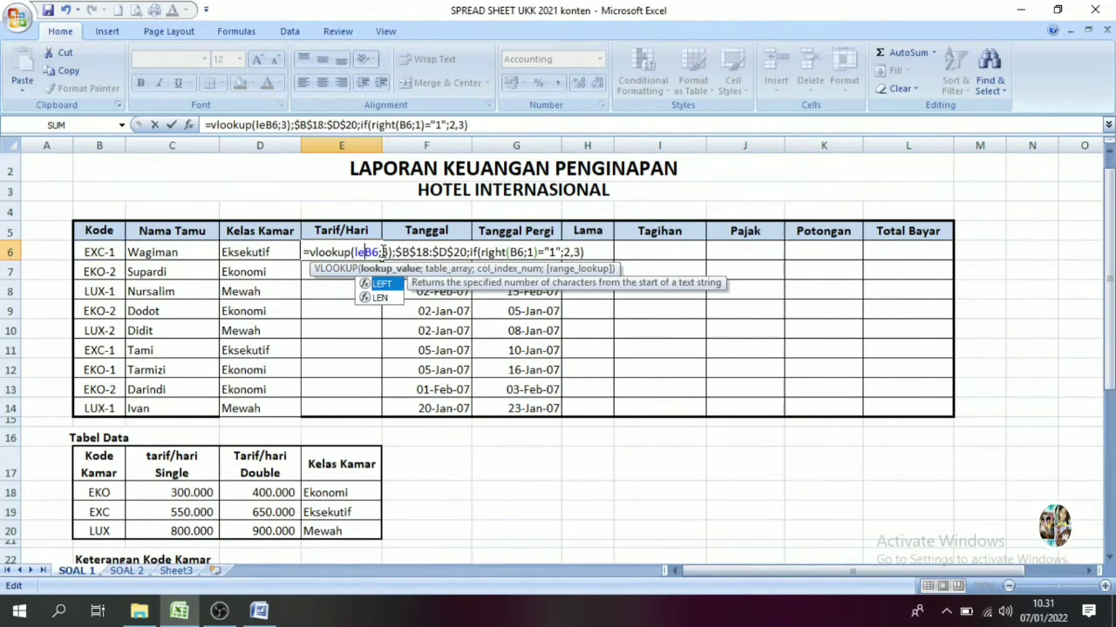
type("ft(")
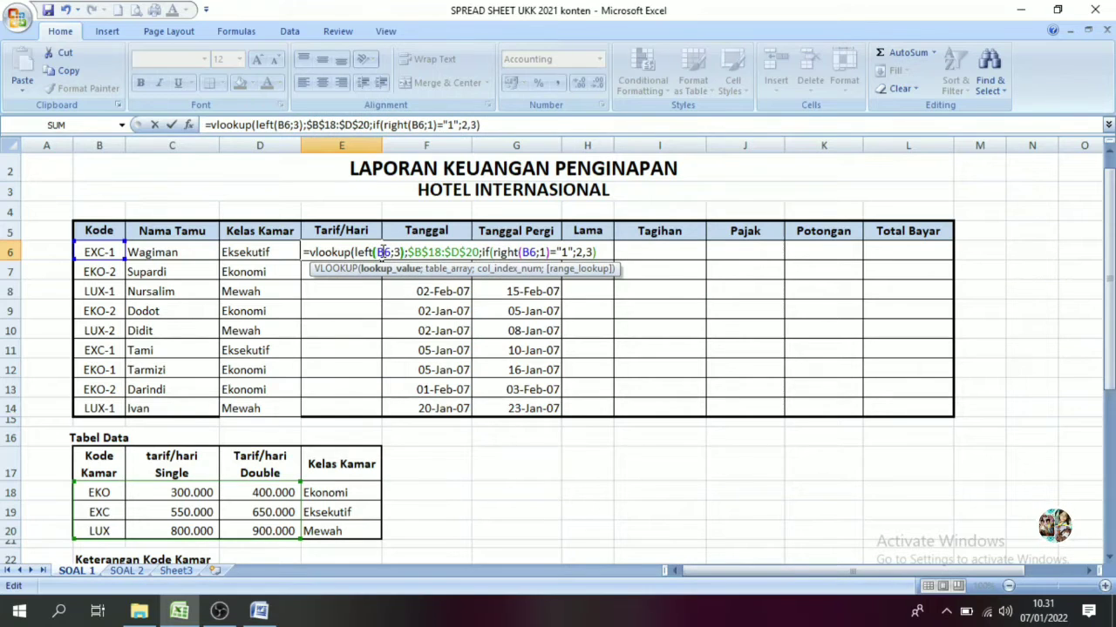
left_click(381, 252)
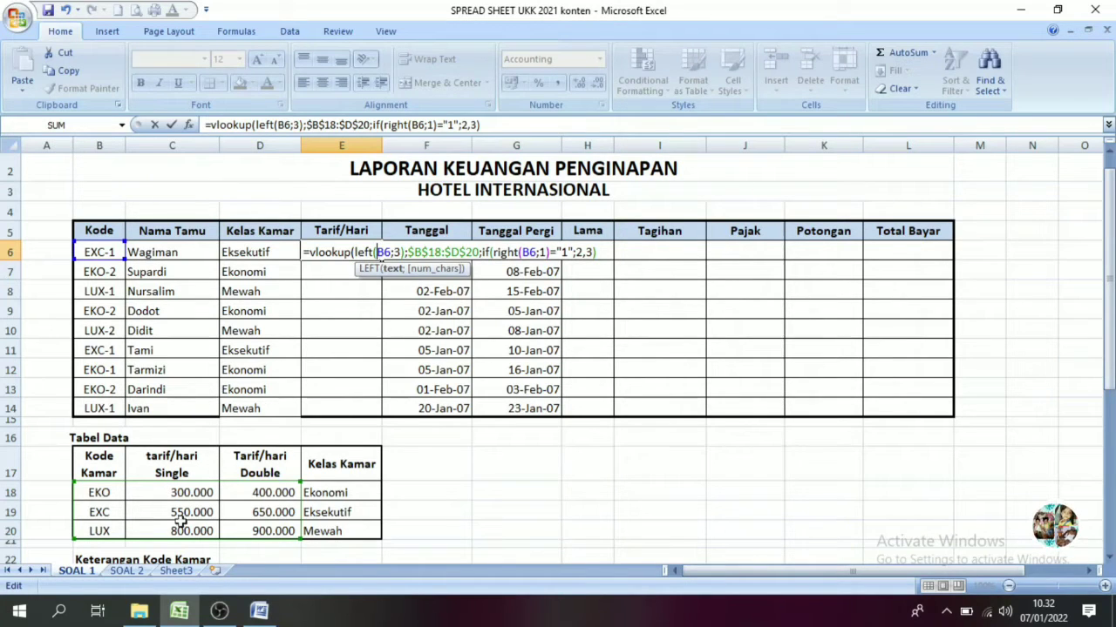
left_click(598, 252)
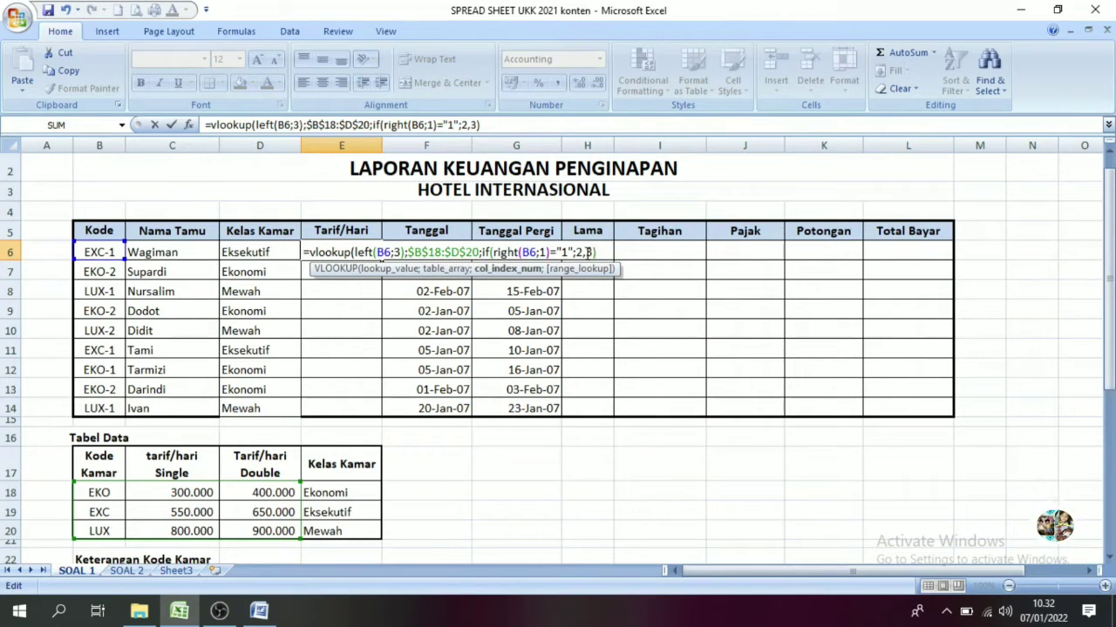
left_click(587, 252)
key("BackSpace")
type(";")
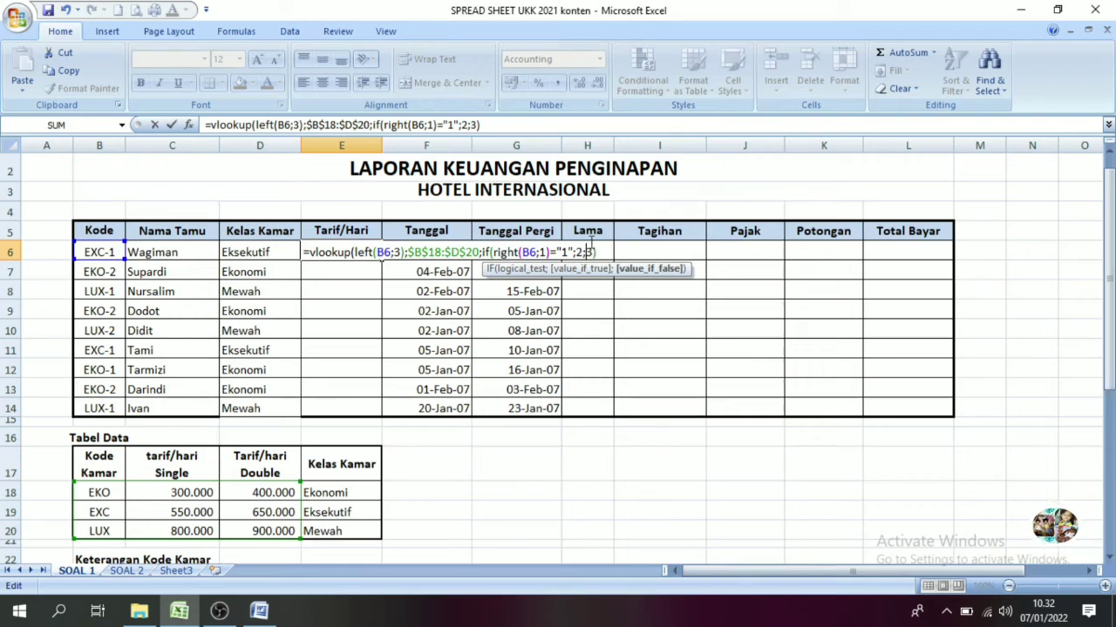
left_click(601, 252)
key("Return")
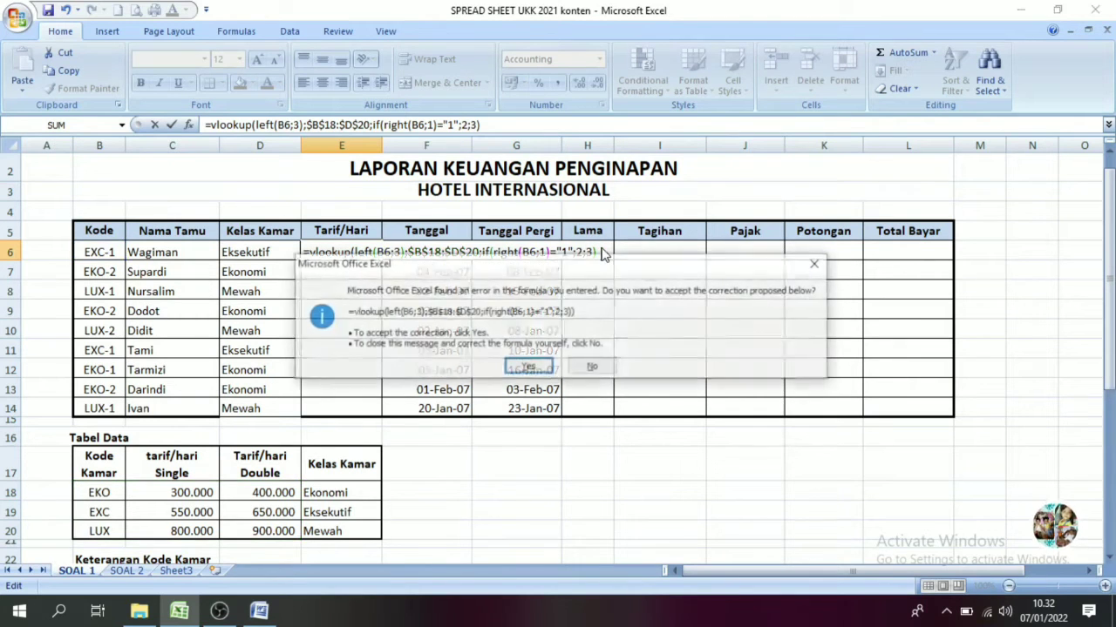
left_click(527, 367)
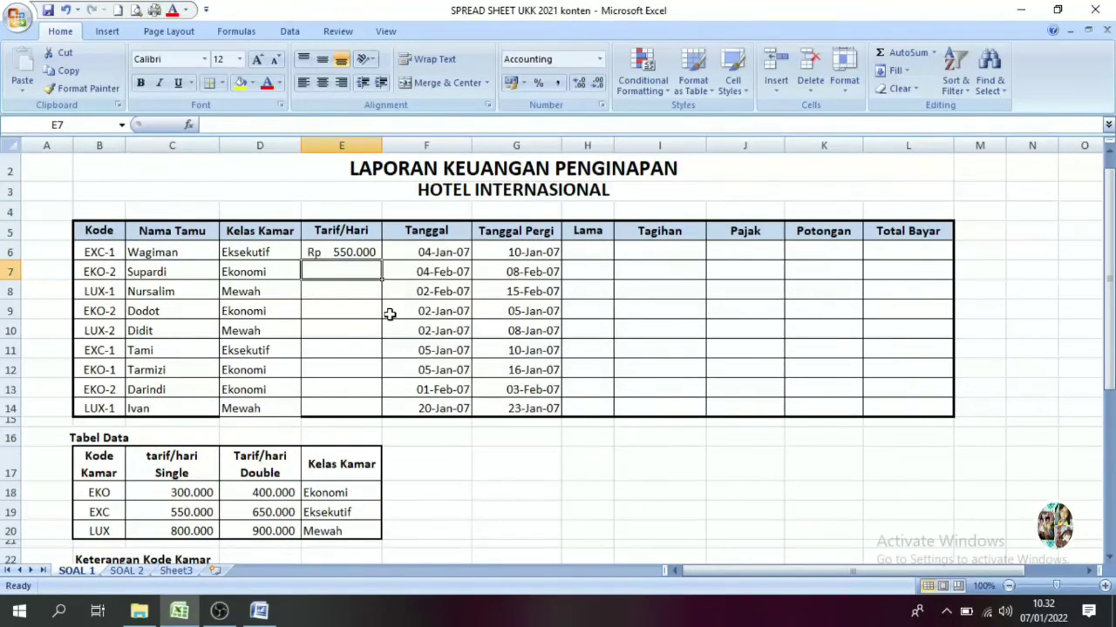
Check E6's Tarif/Hari formula against the EXC single rate in the Tabel Data.
left_click(166, 253)
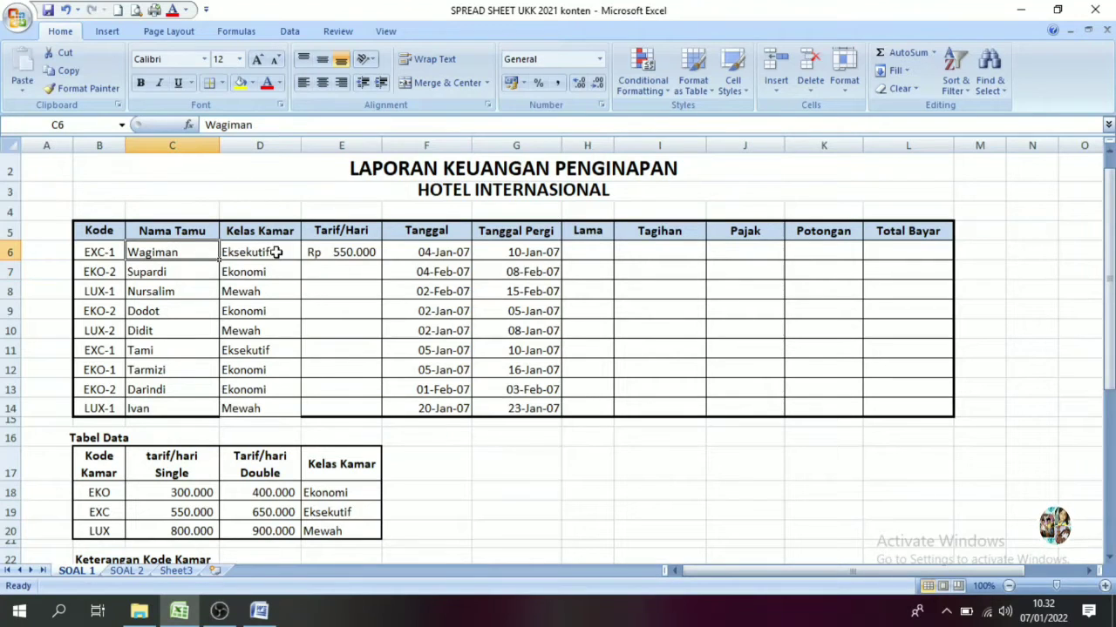
left_click(361, 254)
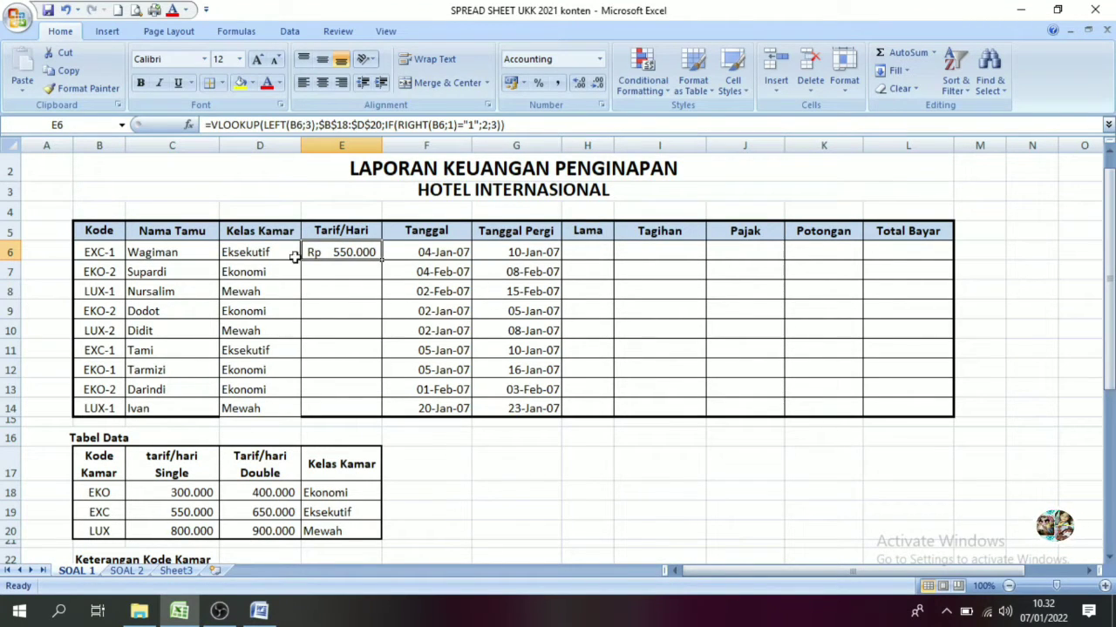
left_click(96, 514)
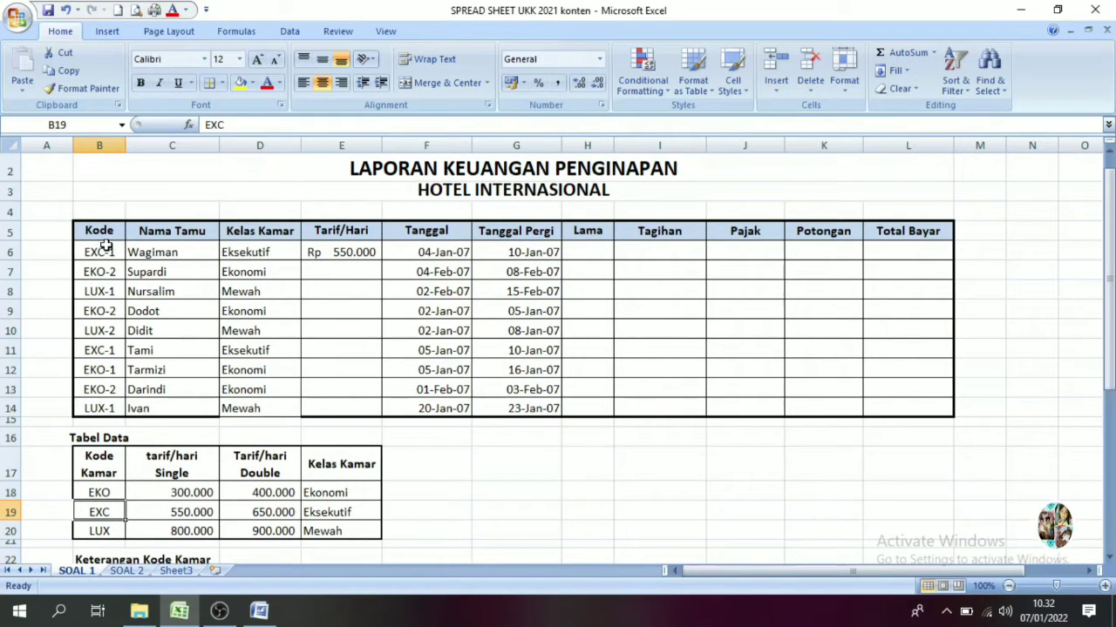
left_click(186, 514)
left_click(106, 514)
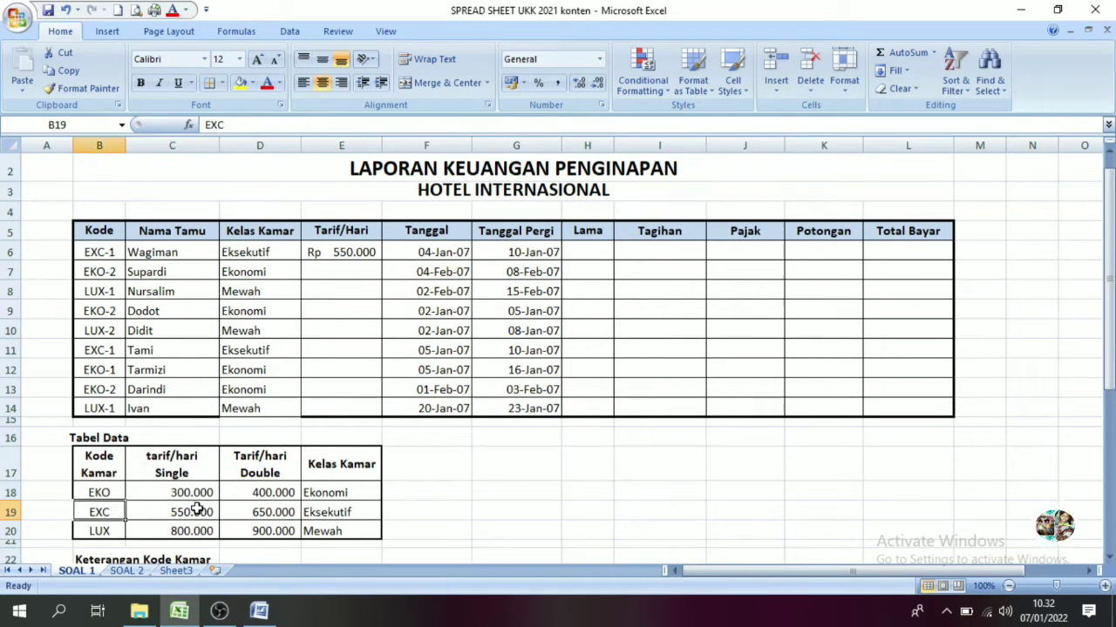
left_click(197, 513)
left_click(113, 514)
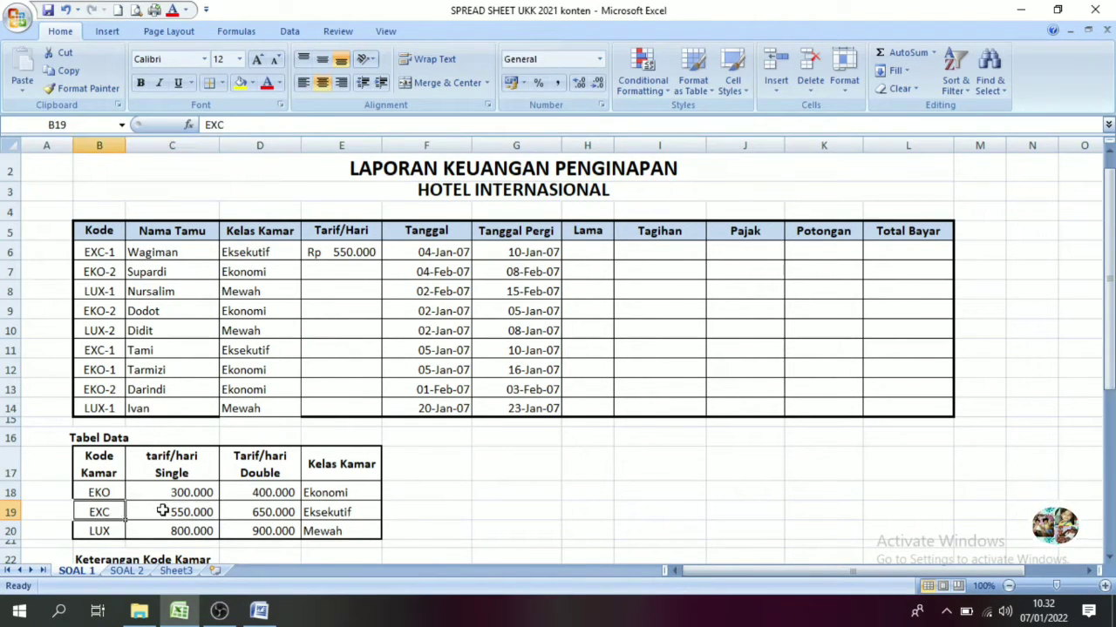
left_click(164, 513)
Fill the Tarif/Hari formula down to E14 and verify rows such as EXC-1 and EKO-2.
left_click(347, 250)
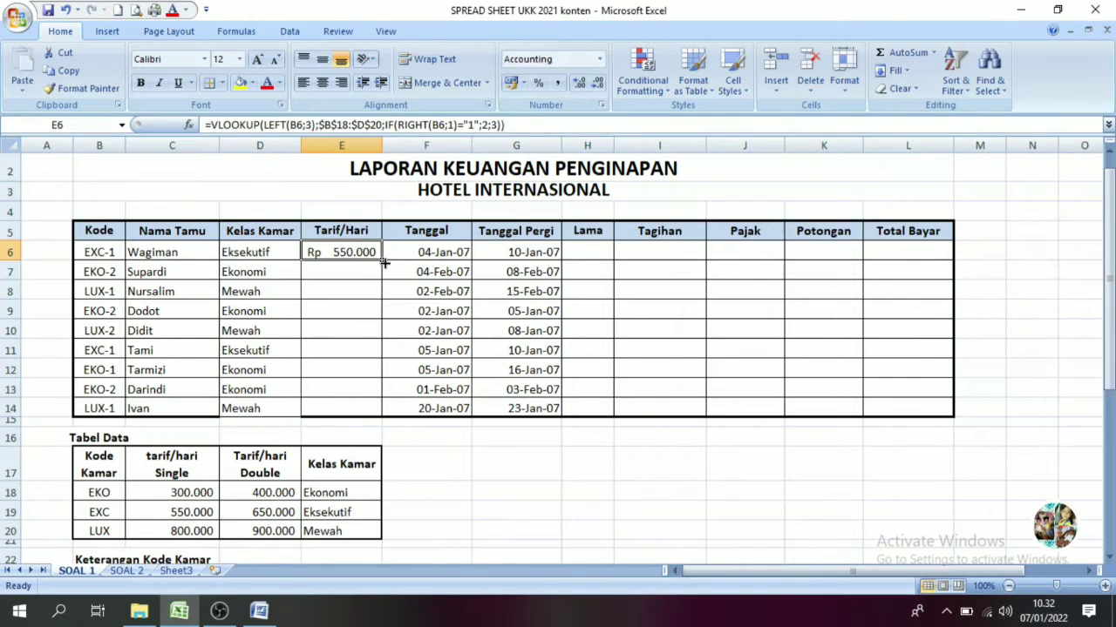
left_click_drag(381, 260, 380, 416)
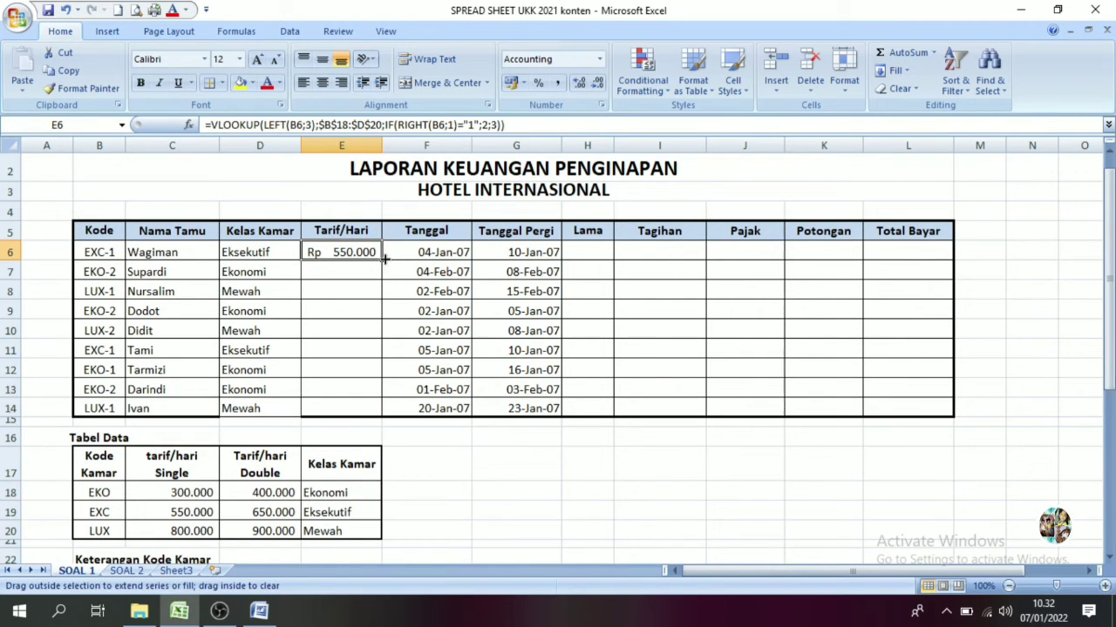
left_click(348, 370)
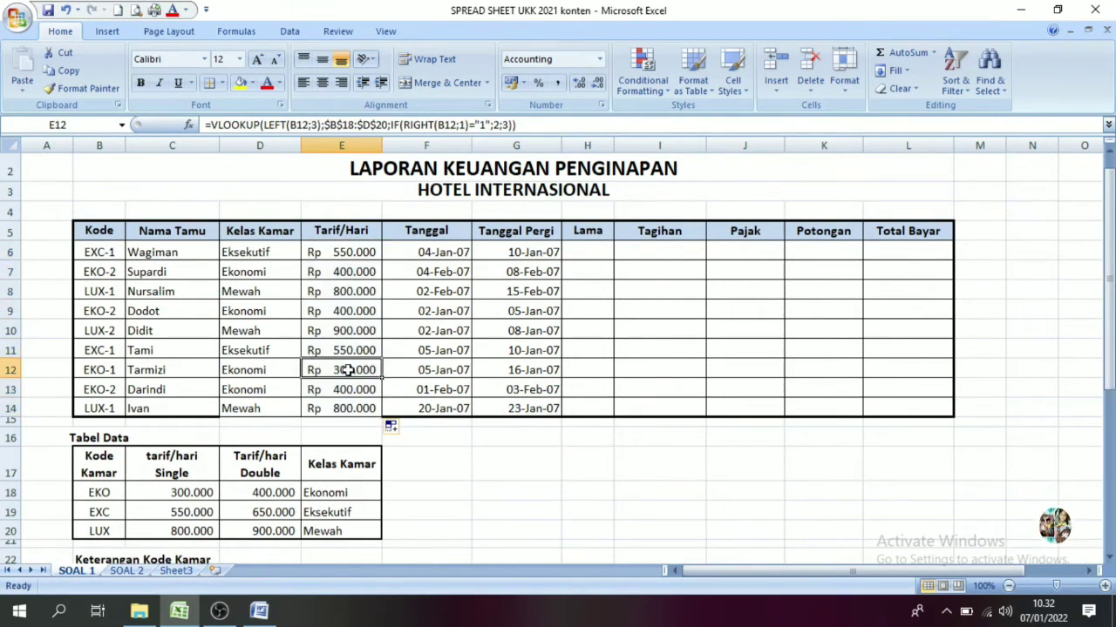
left_click(101, 351)
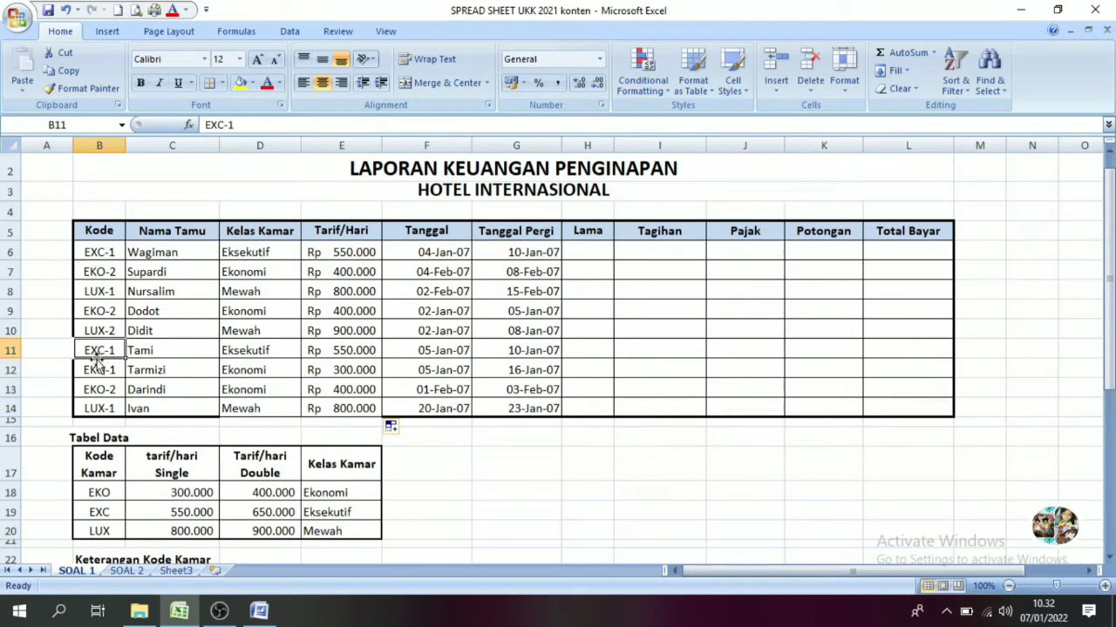
left_click(92, 390)
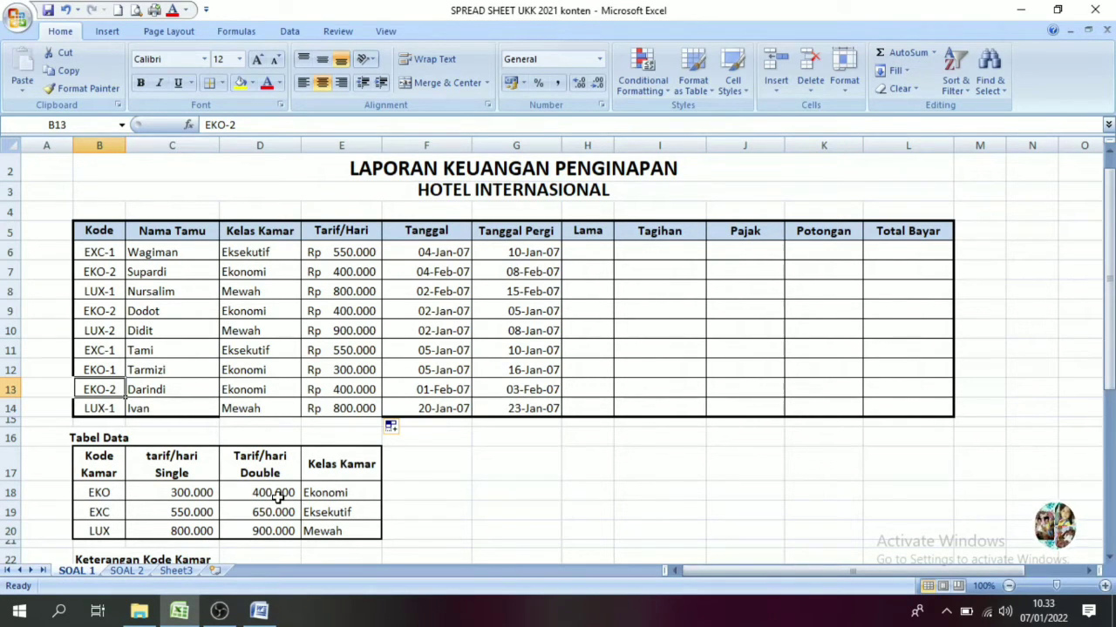
left_click(356, 384)
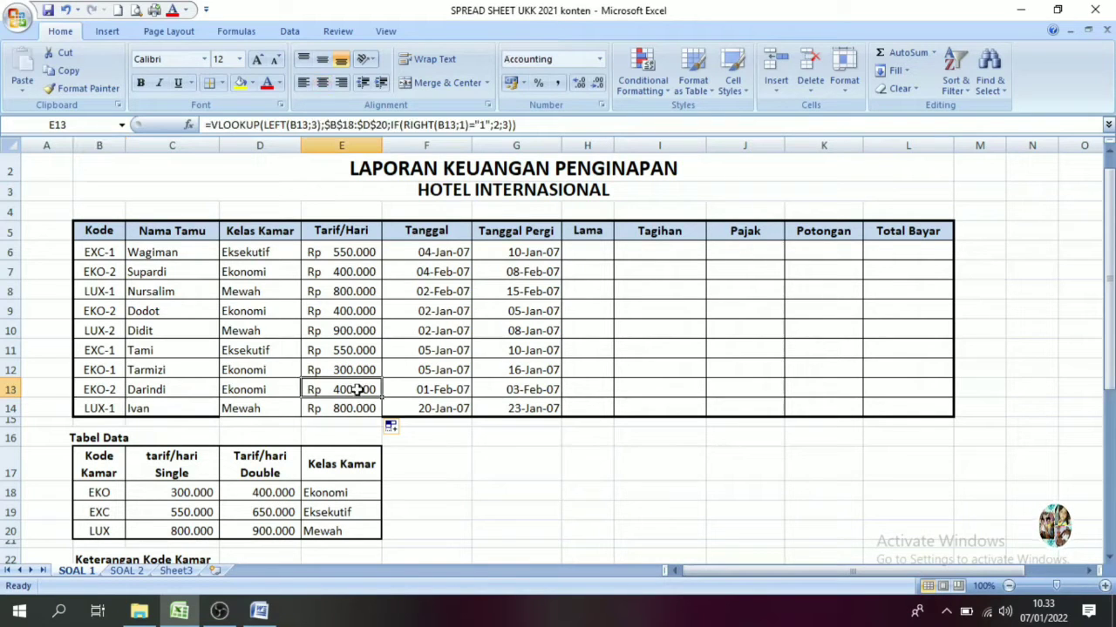
left_click(342, 266)
left_click(351, 352)
left_click(353, 252)
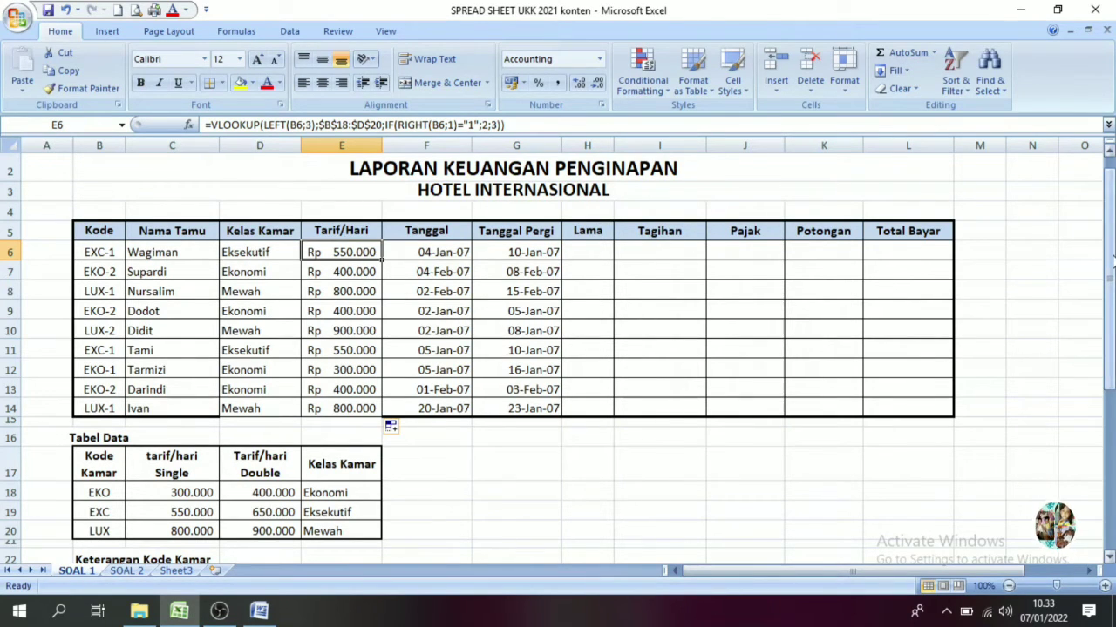
left_click_drag(1109, 255, 1109, 296)
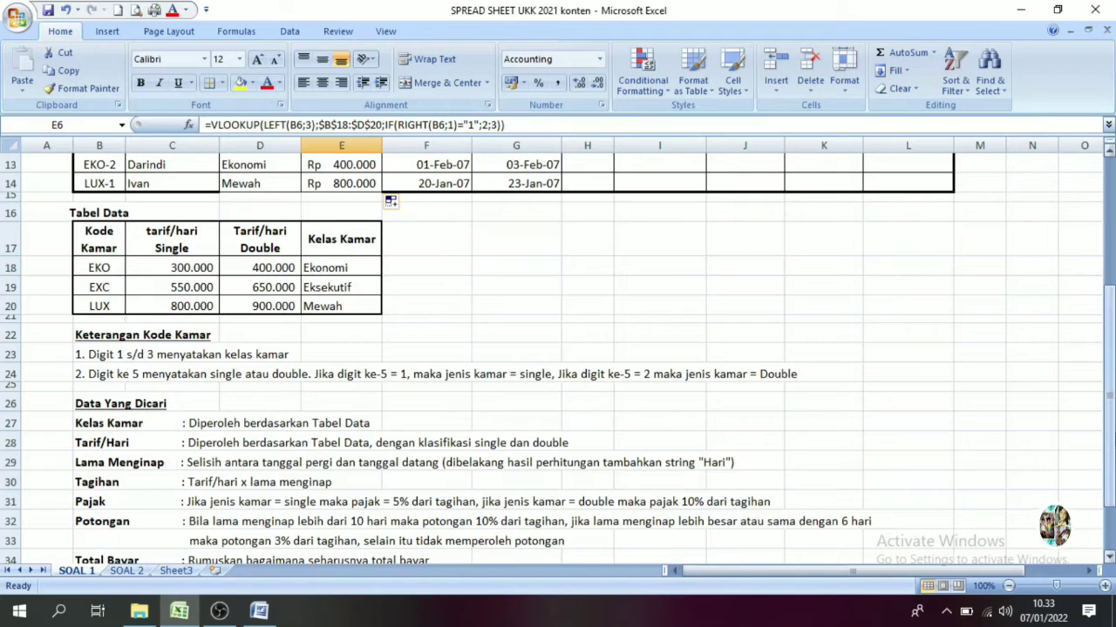
scroll(1109, 402, "up", 4)
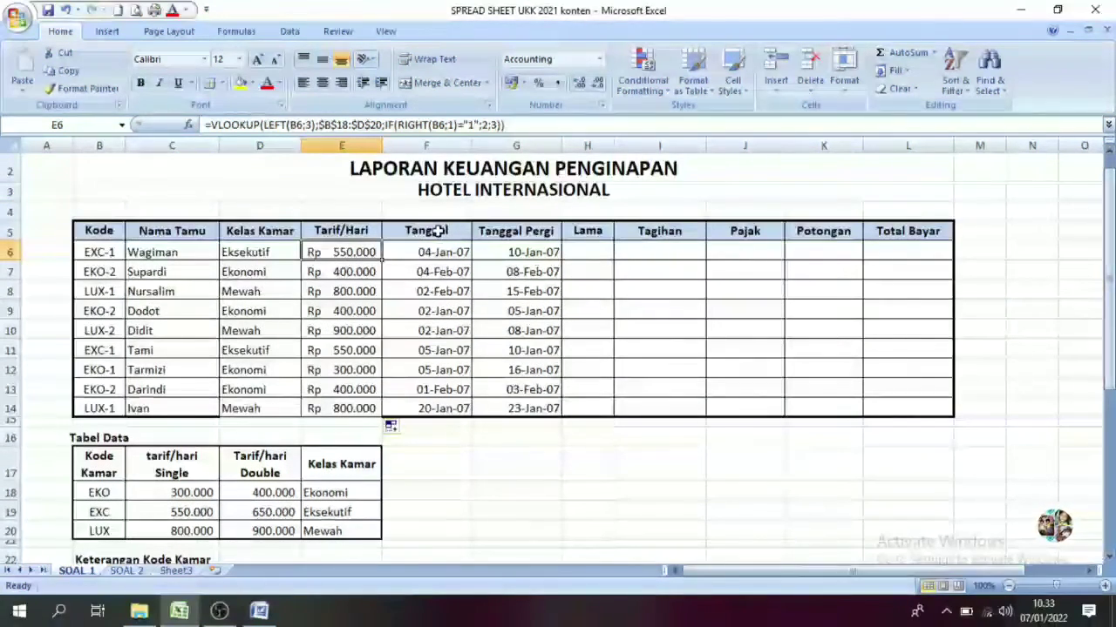
left_click_drag(427, 229, 424, 252)
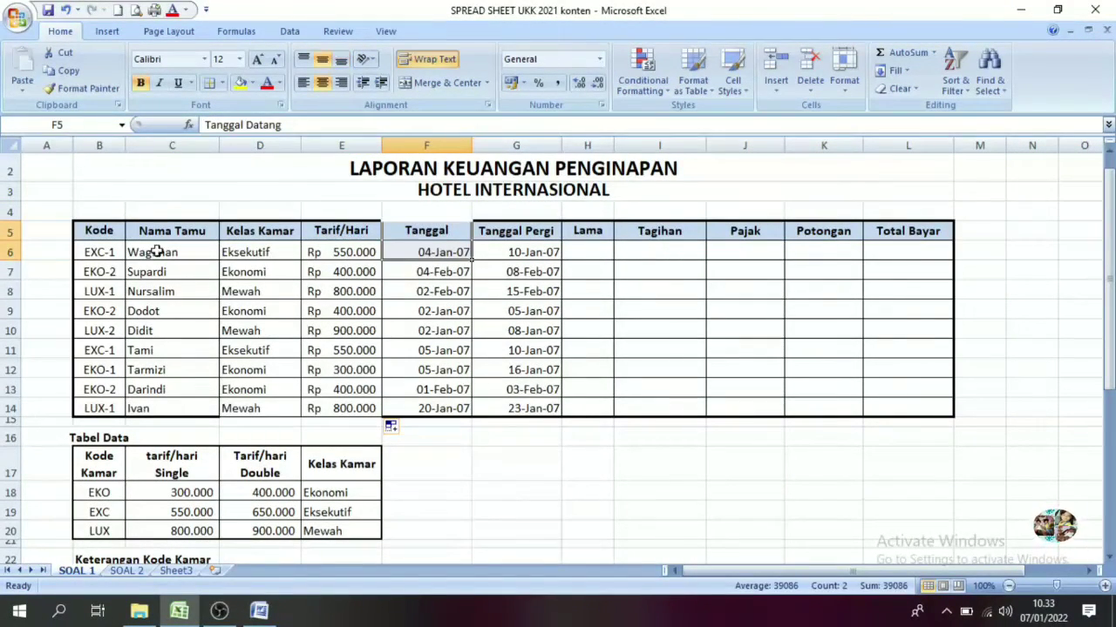
Autofit header row 5's height and enter =G6-F6 in the Lama Nginap cell H6.
double_click(8, 241)
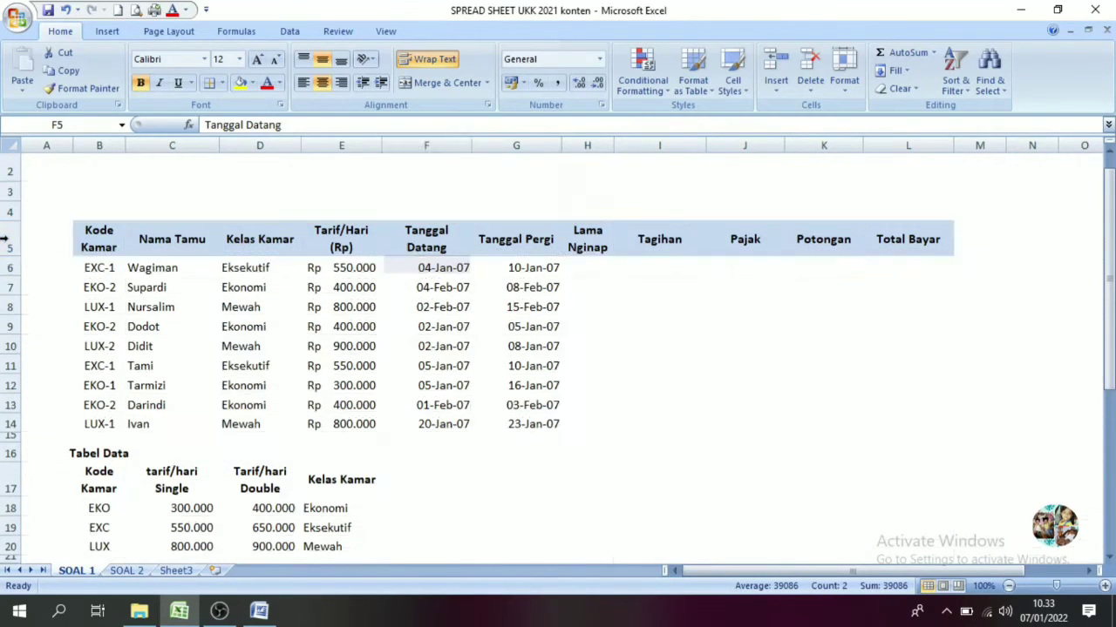
left_click(510, 241)
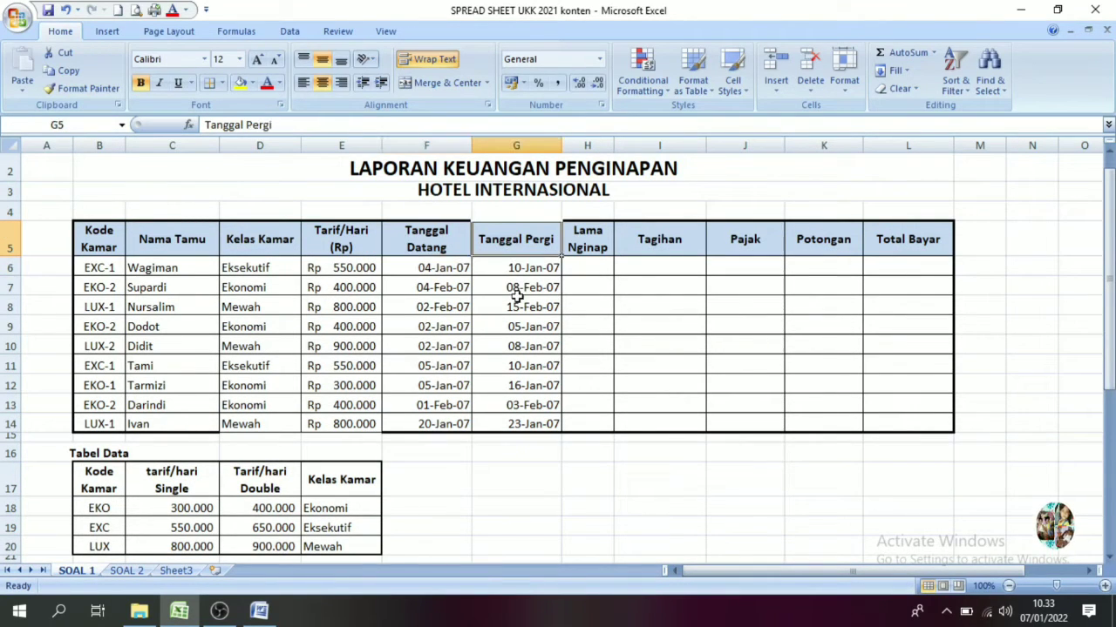
left_click(534, 268)
left_click(586, 271)
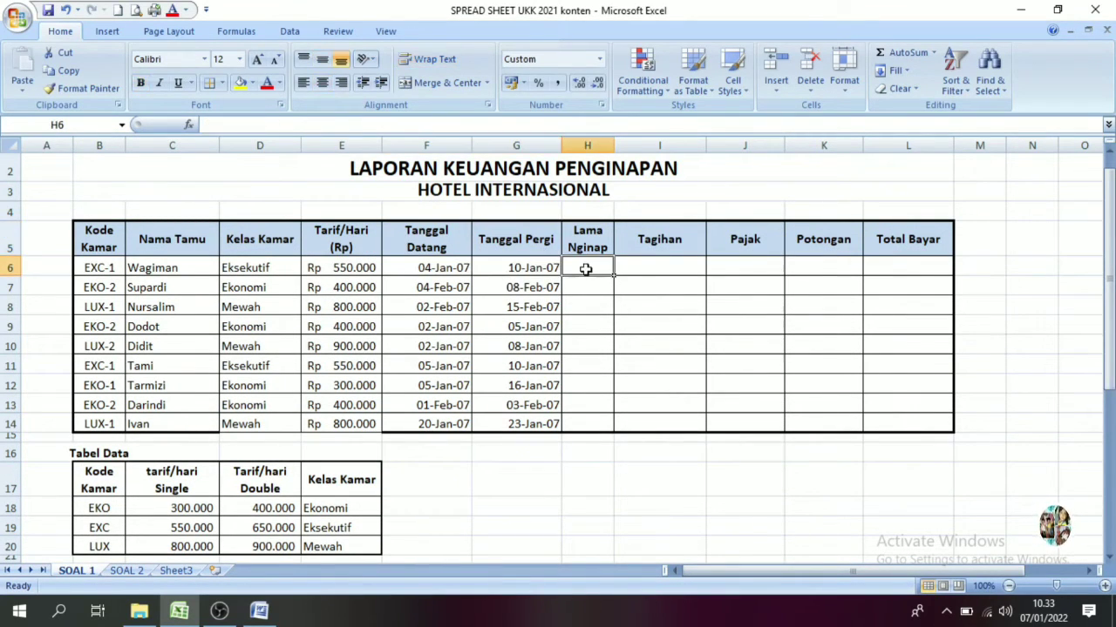
type("=")
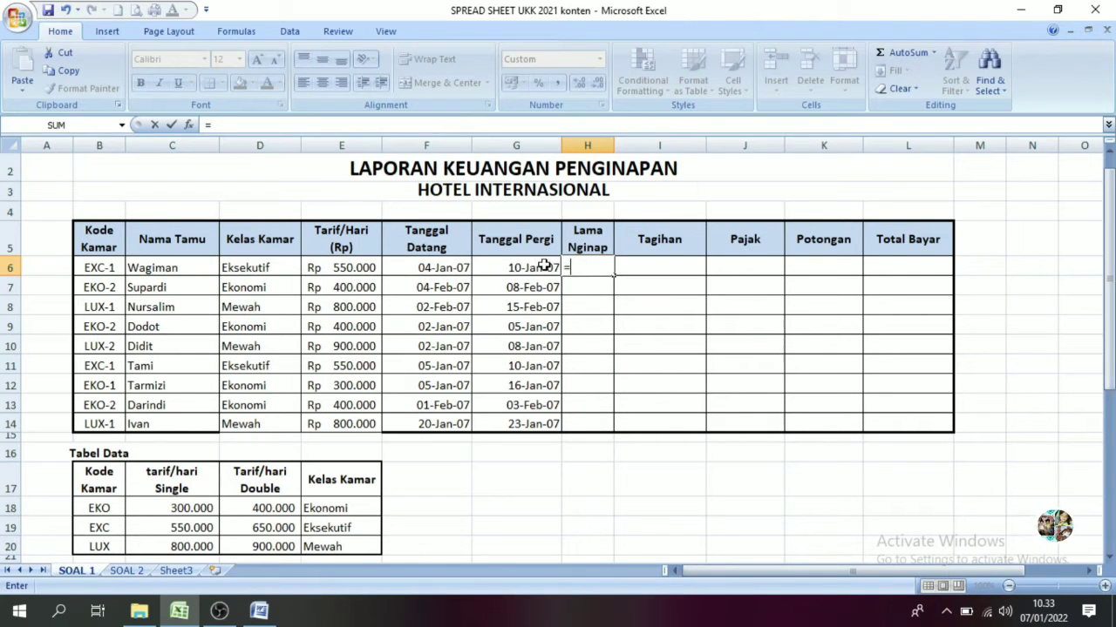
left_click(538, 267)
type("-")
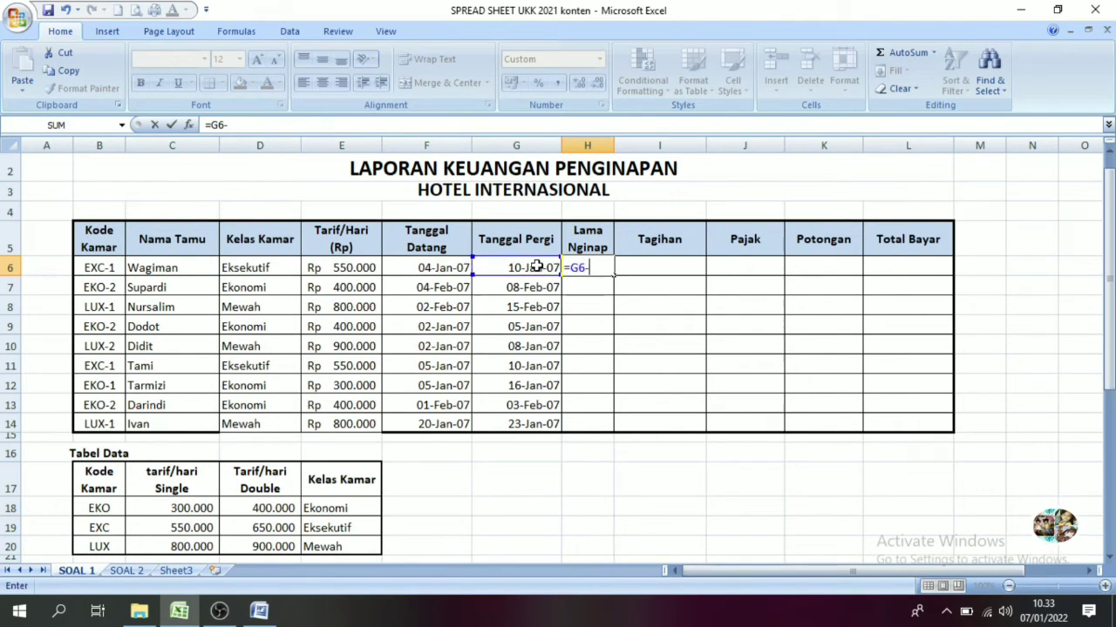
left_click(439, 267)
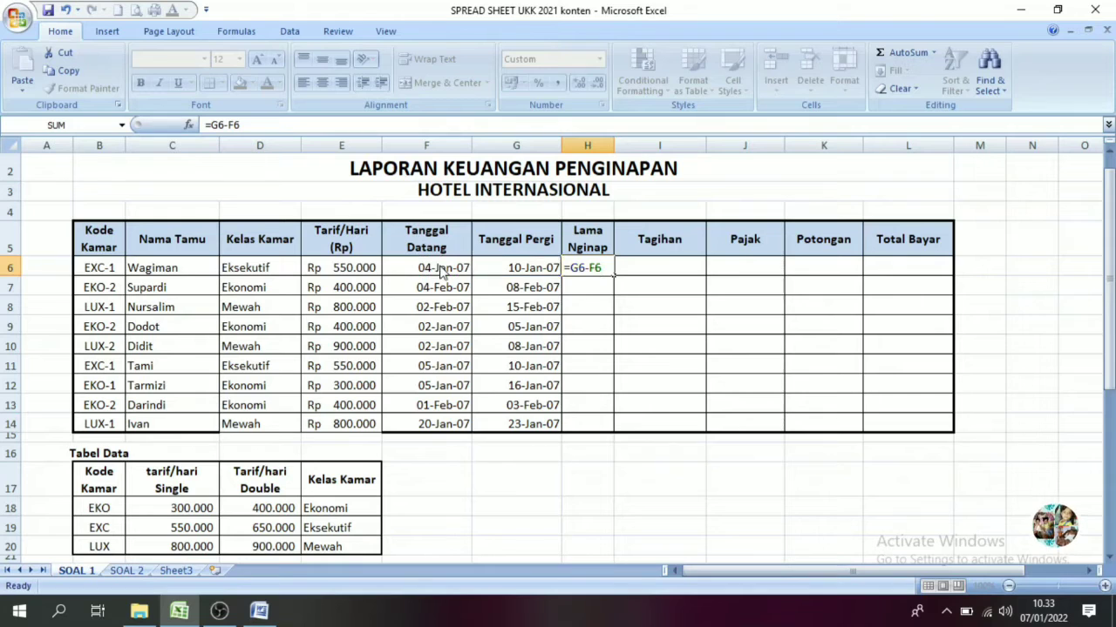
key("Return")
Set H6's number format to General so it shows 6.
left_click(588, 267)
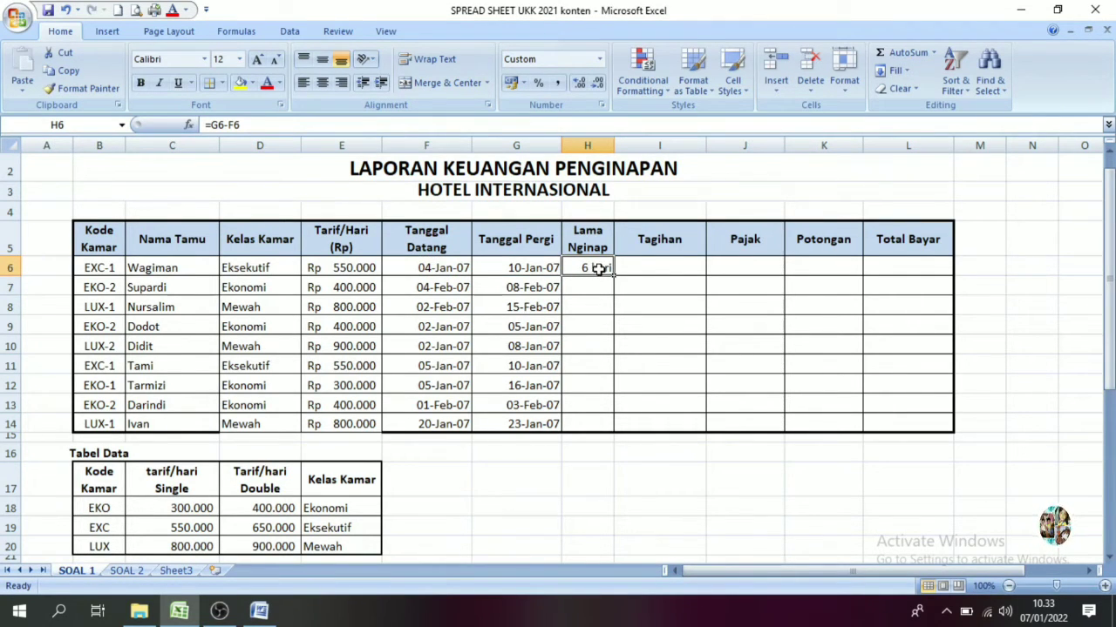
left_click(599, 58)
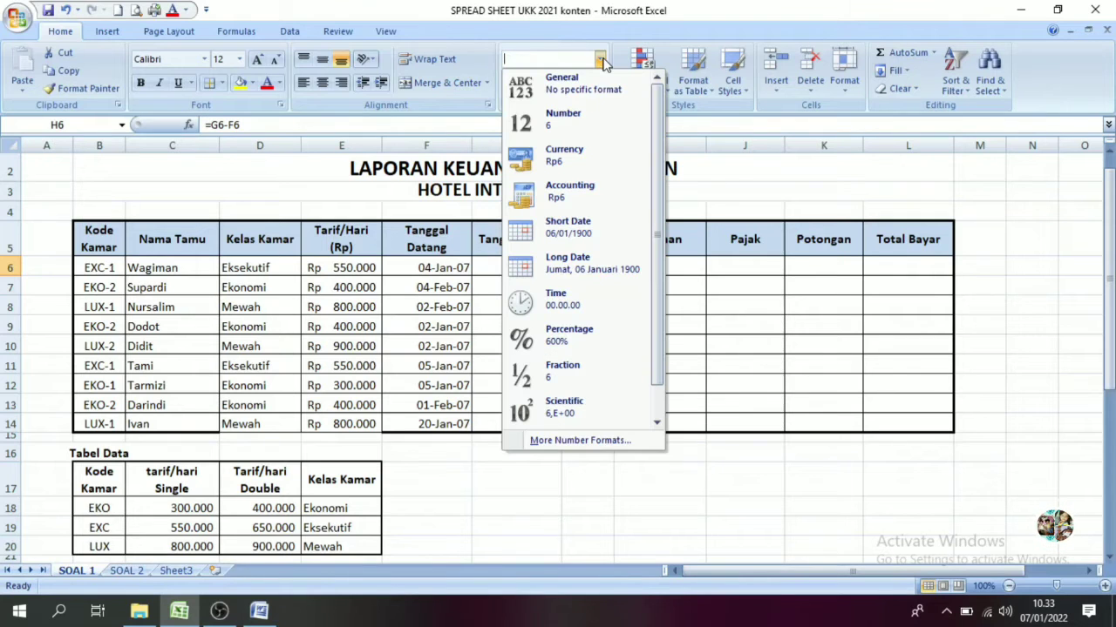
key("Escape")
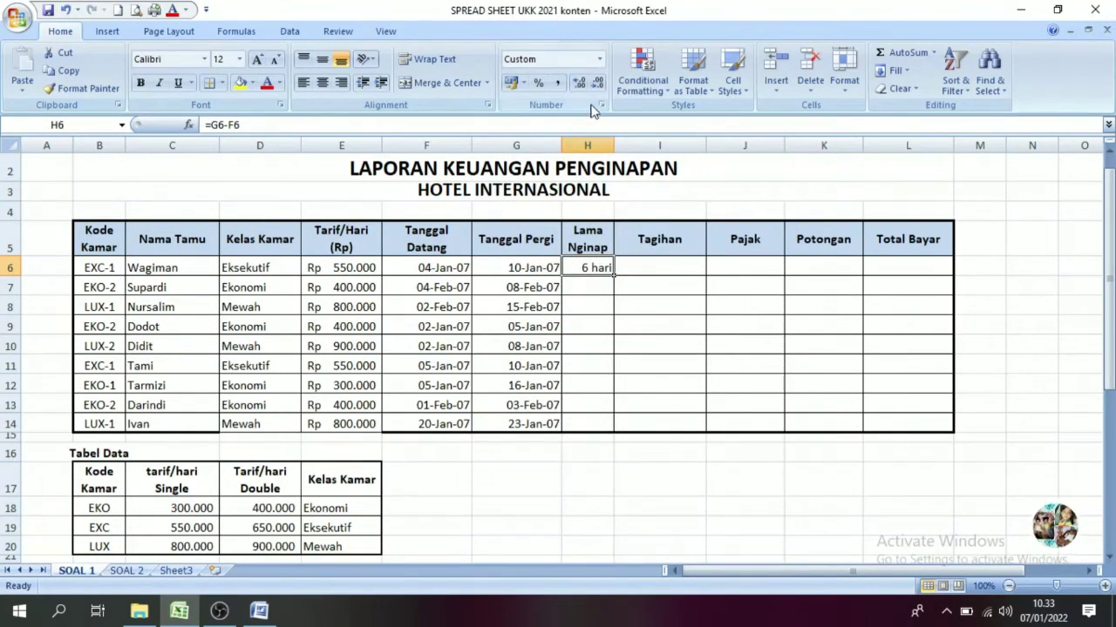
left_click(599, 58)
left_click(558, 87)
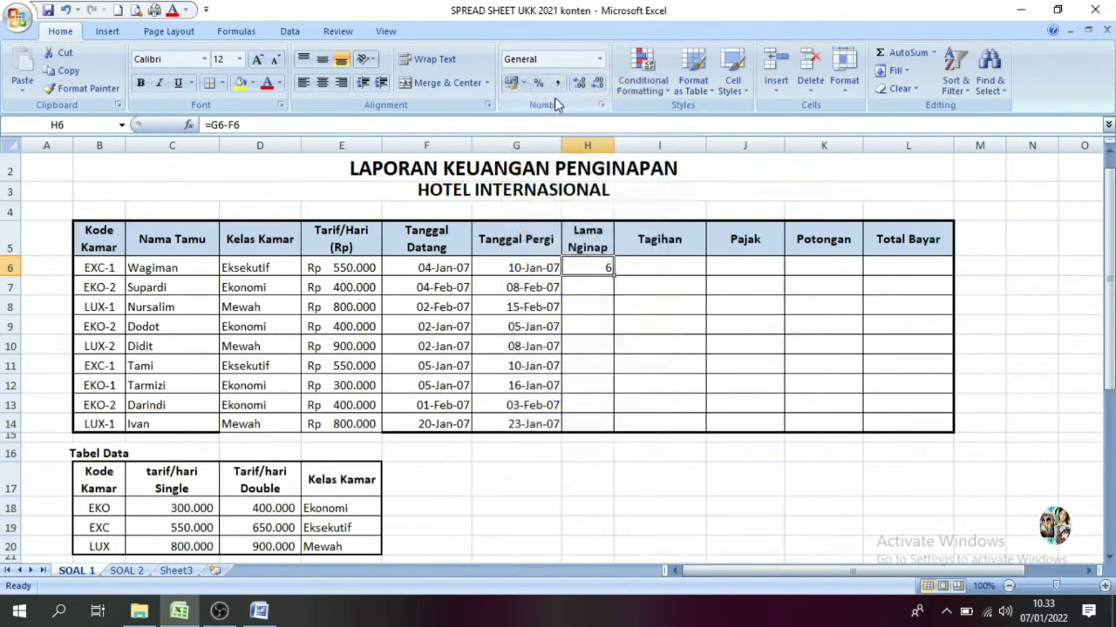
left_click(618, 326)
left_click(603, 269)
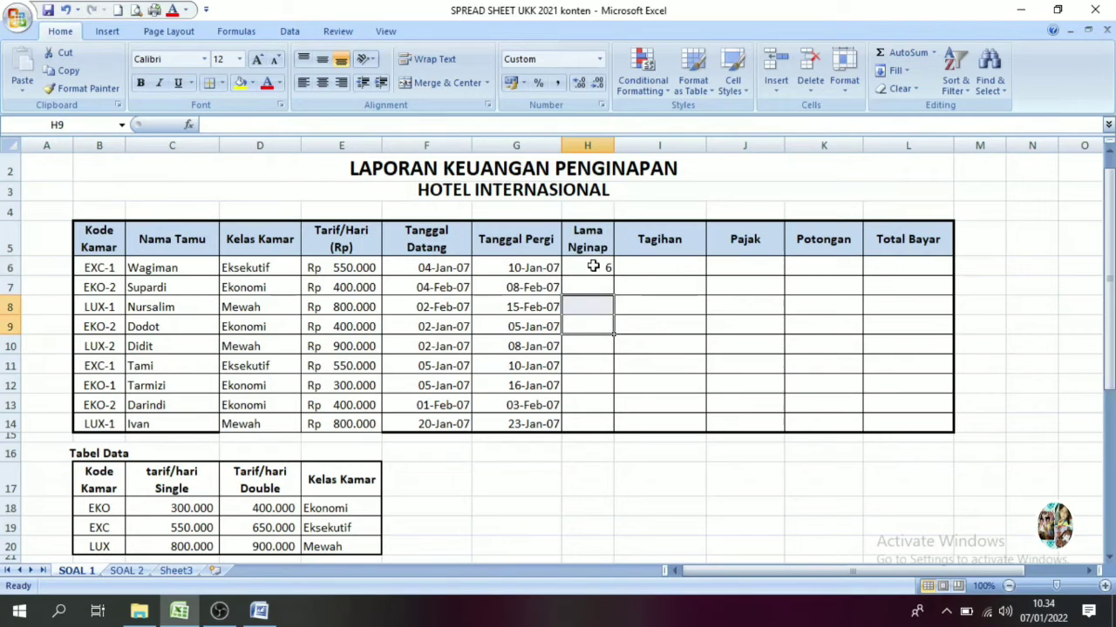
Give H6 the custom number format 0 "hari" and fill it down to H14.
left_click(600, 60)
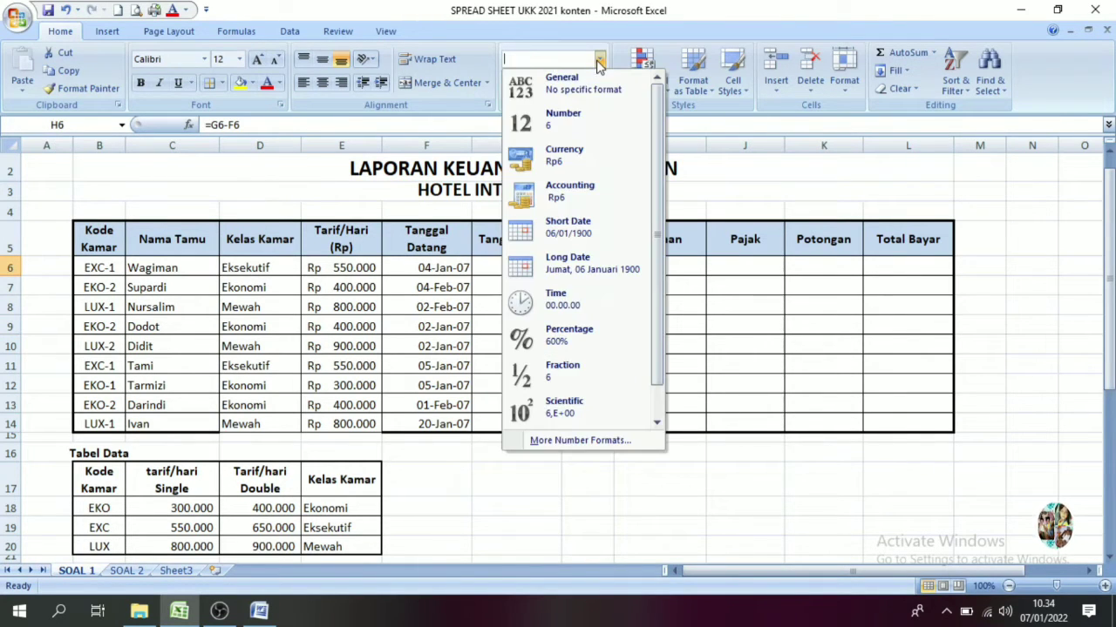
left_click(571, 441)
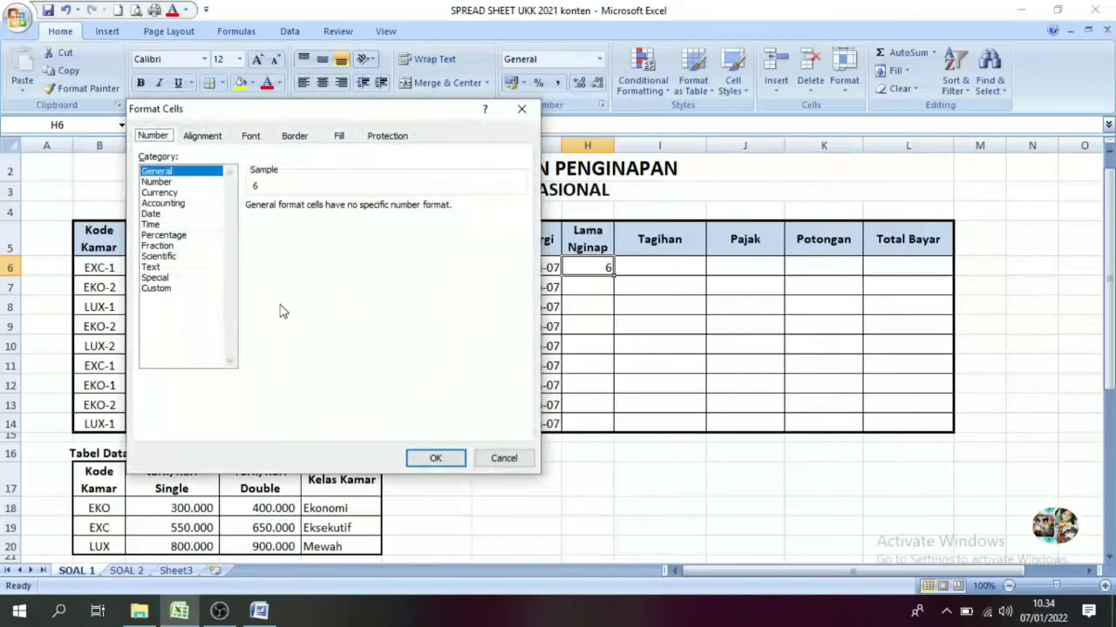
left_click(163, 291)
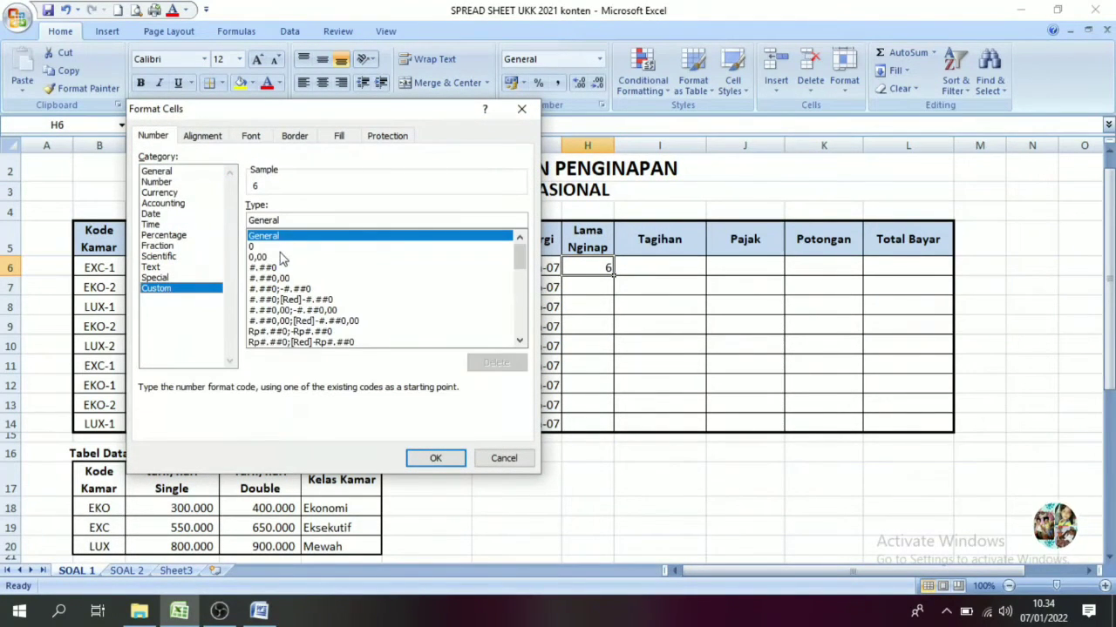
left_click(258, 247)
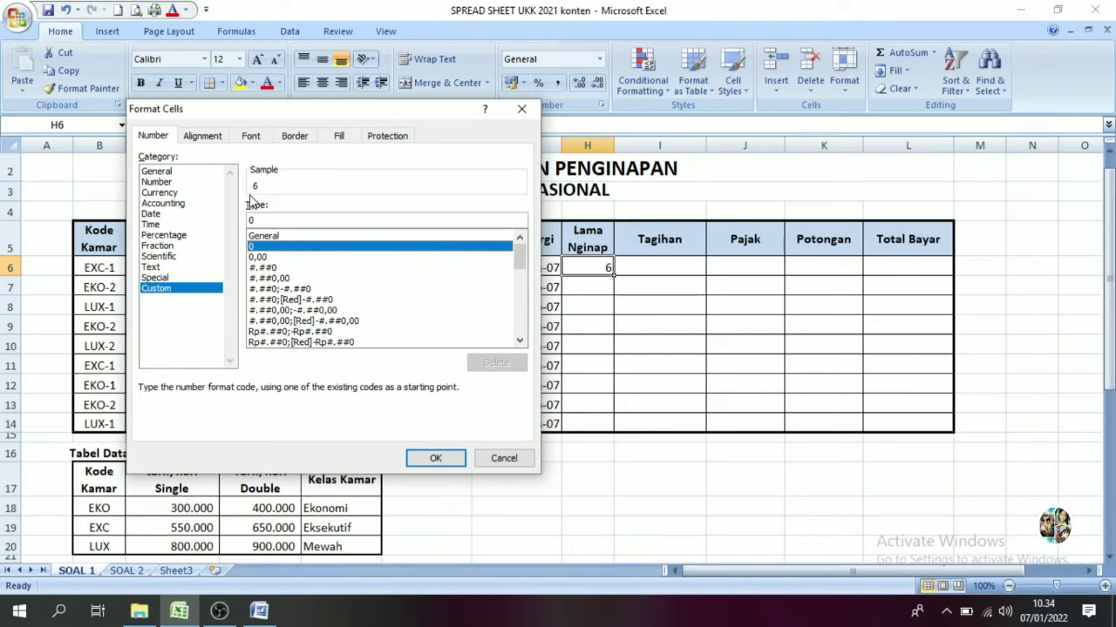
left_click(264, 221)
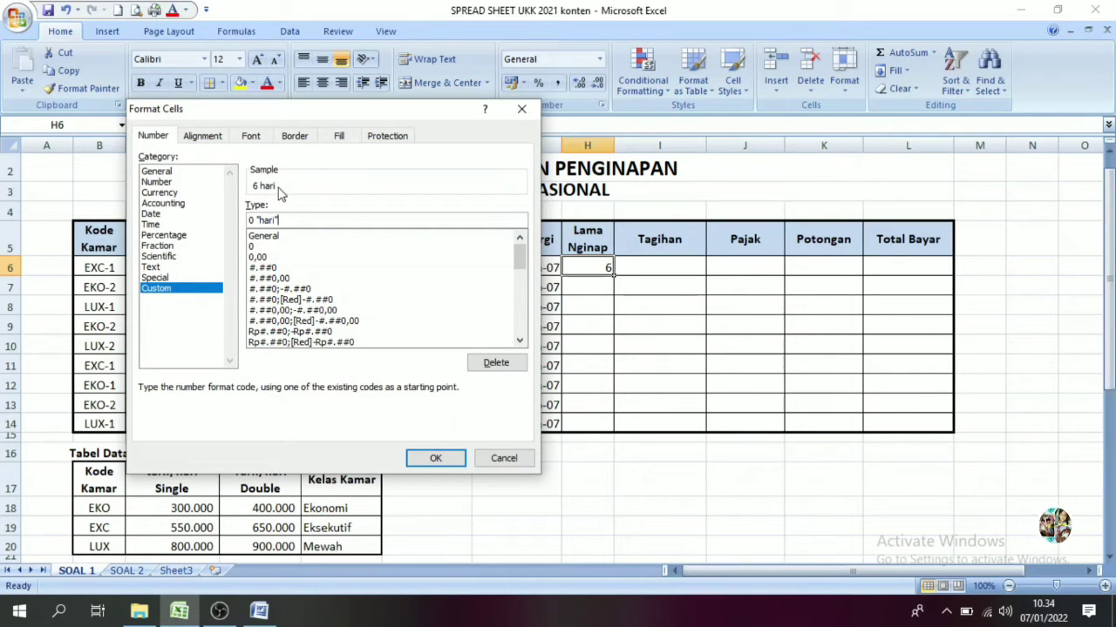
left_click(435, 457)
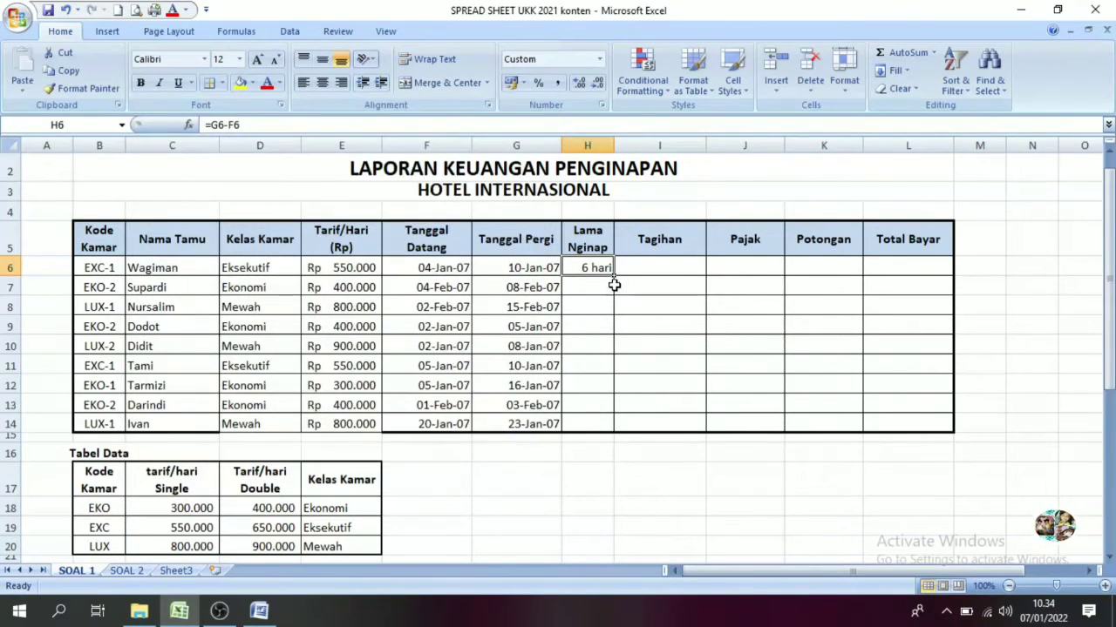
left_click_drag(614, 278, 608, 436)
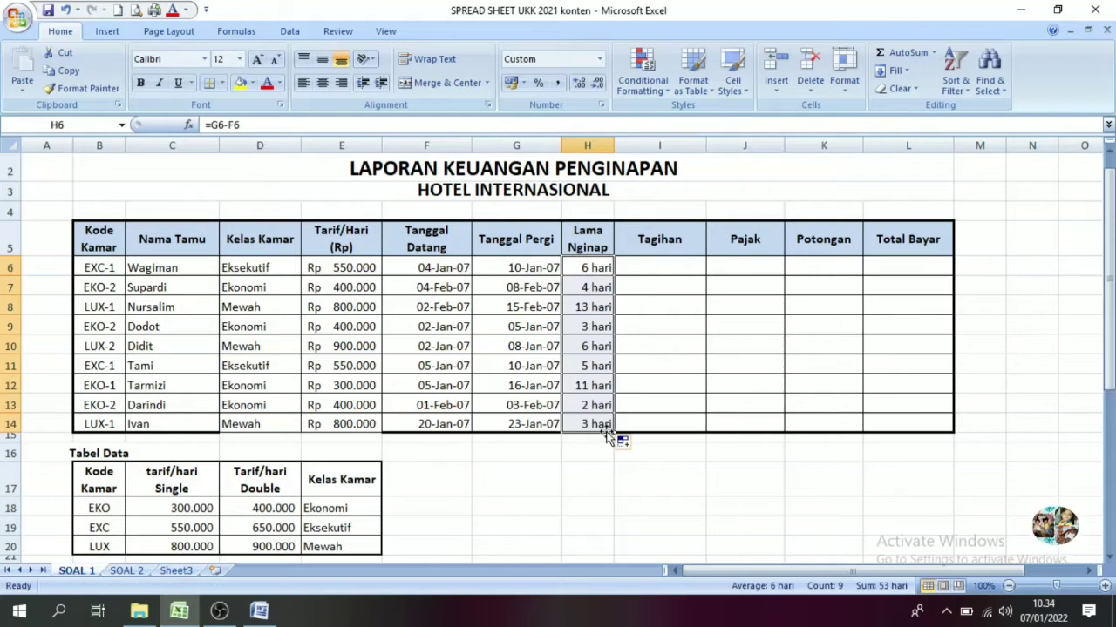
left_click(645, 326)
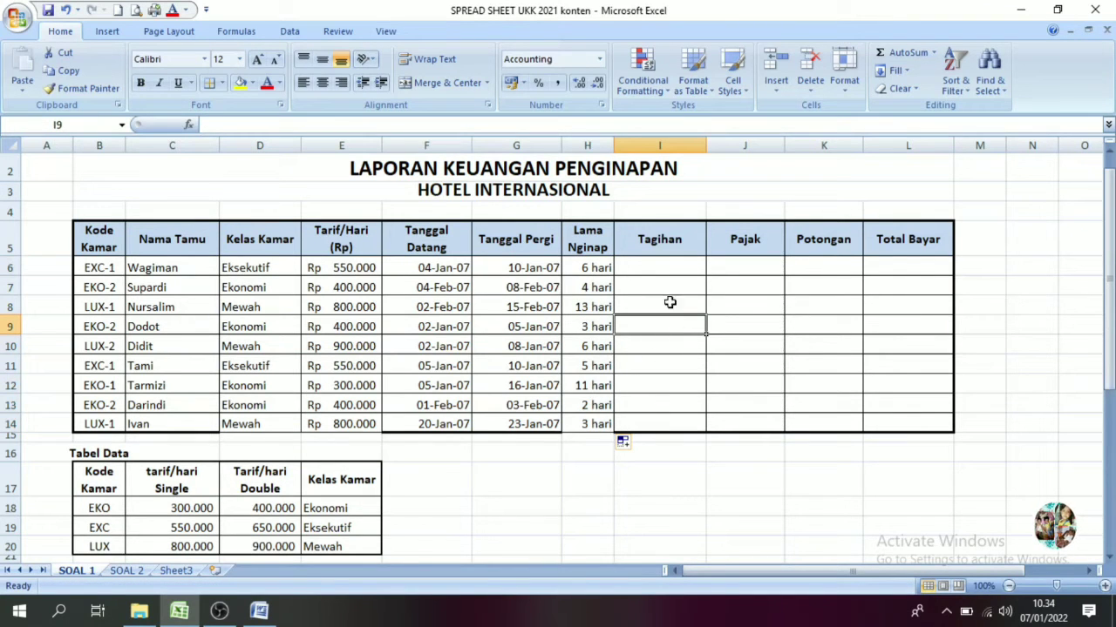
Enter =E6*H6 in I6 as the first guest's Tagihan.
left_click_drag(1108, 240, 1108, 261)
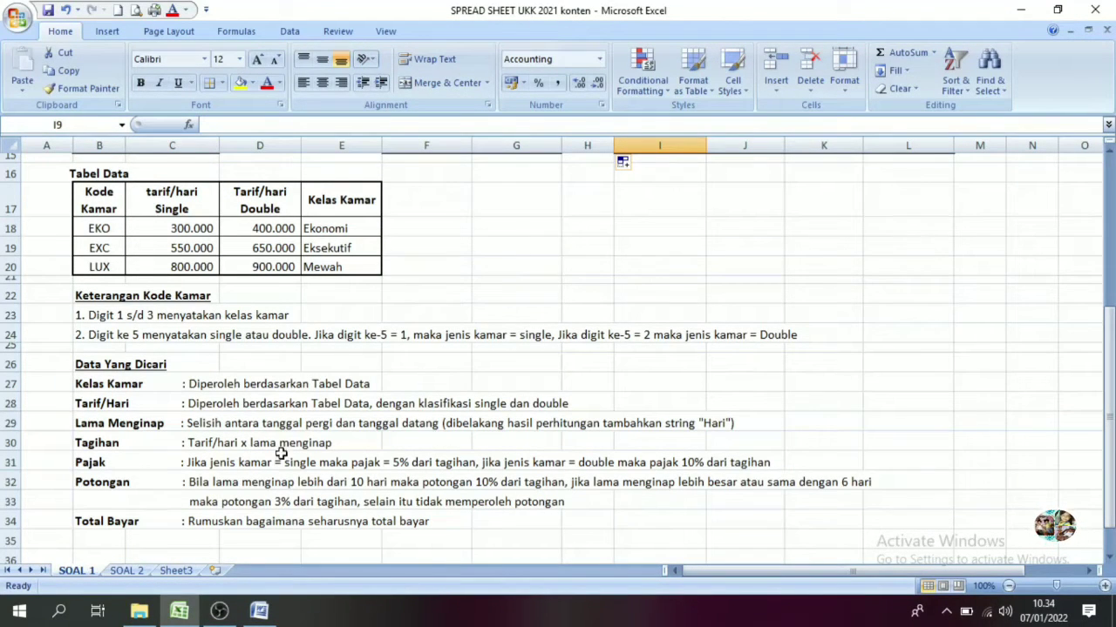
left_click_drag(1109, 348, 1108, 218)
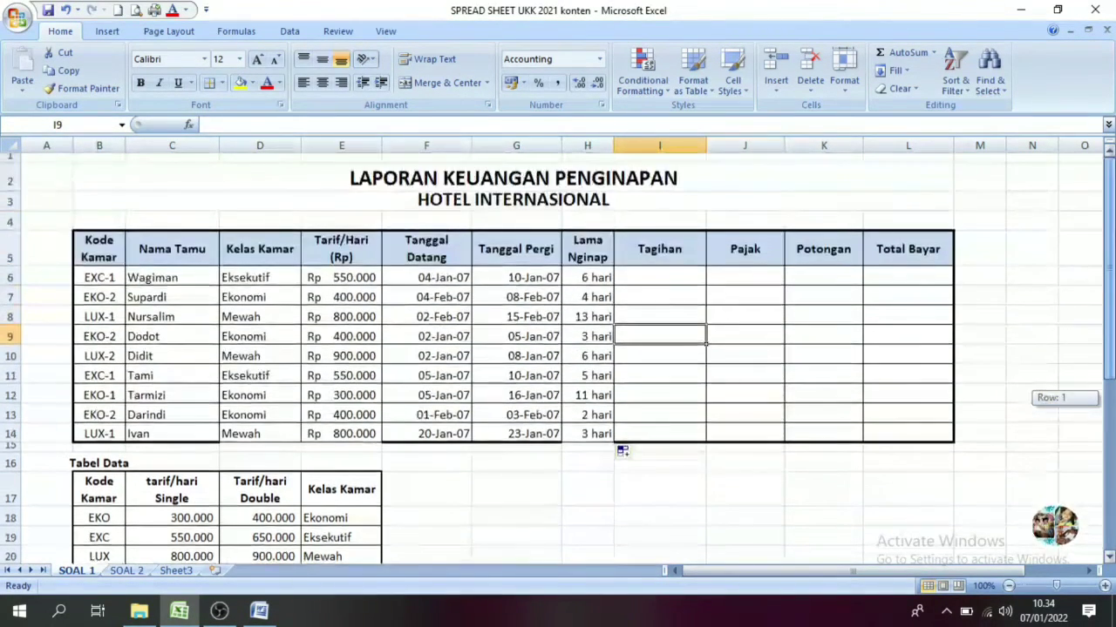
left_click(653, 274)
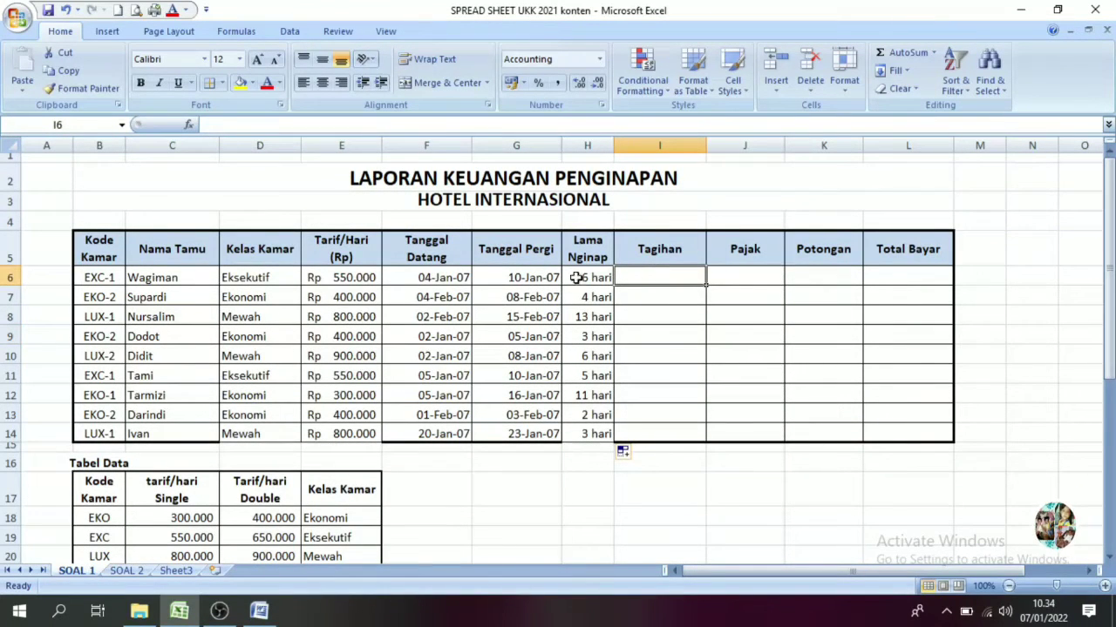
left_click(338, 277)
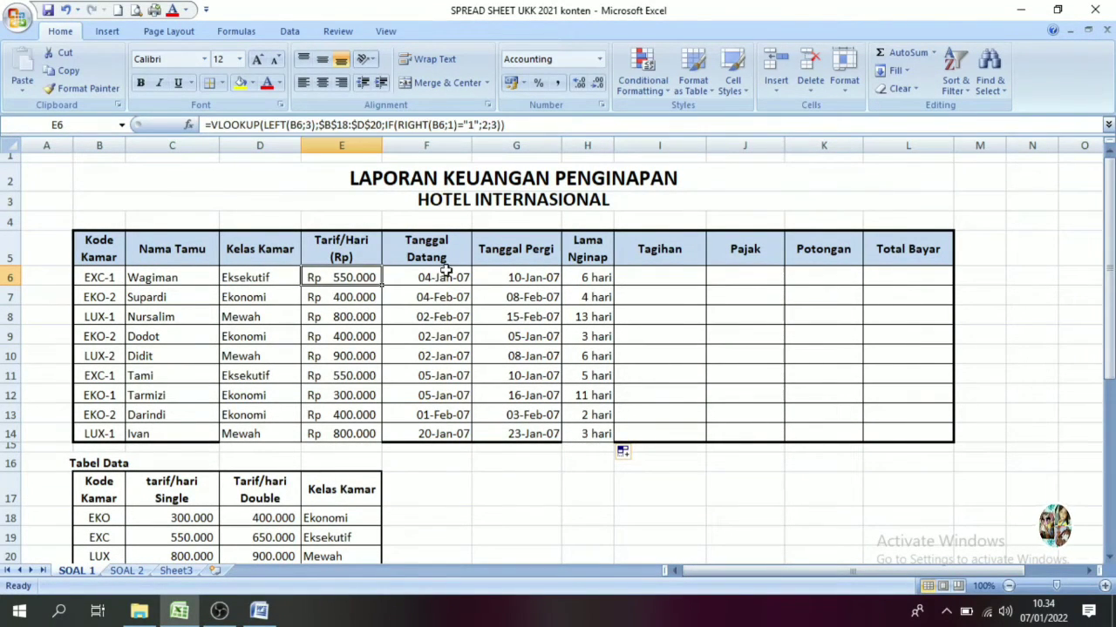
left_click(581, 277)
left_click(662, 276)
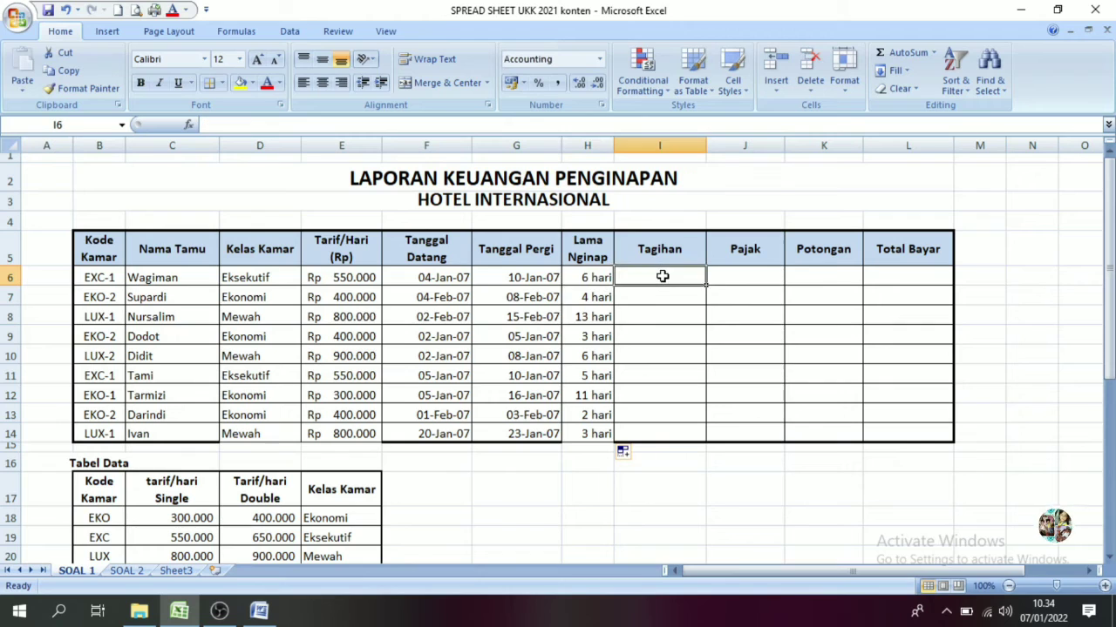
type("=")
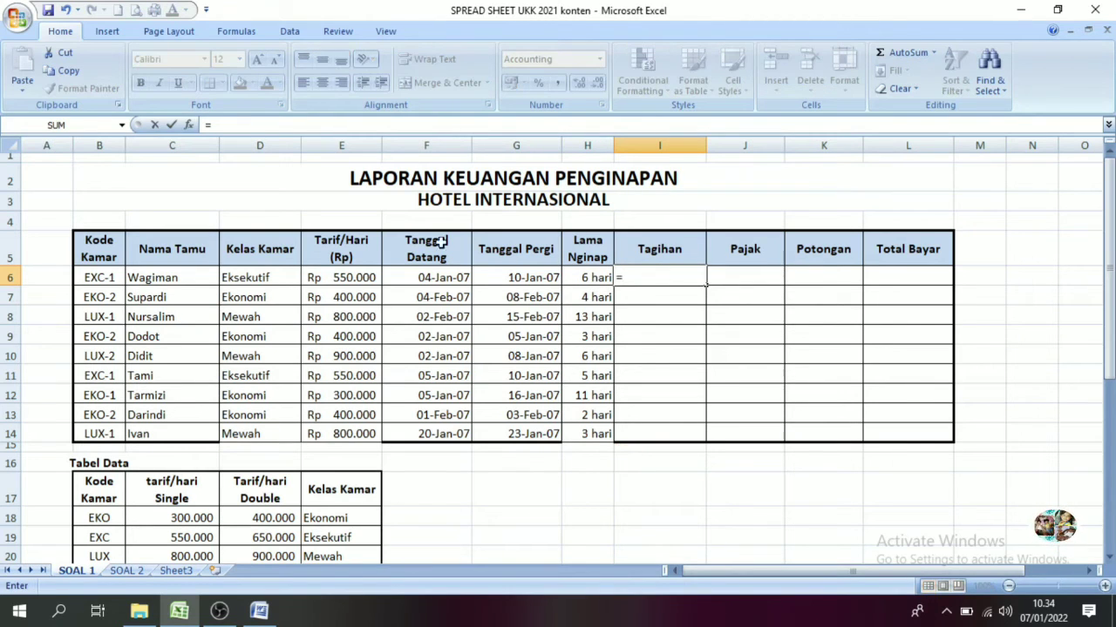
left_click(343, 276)
type("*")
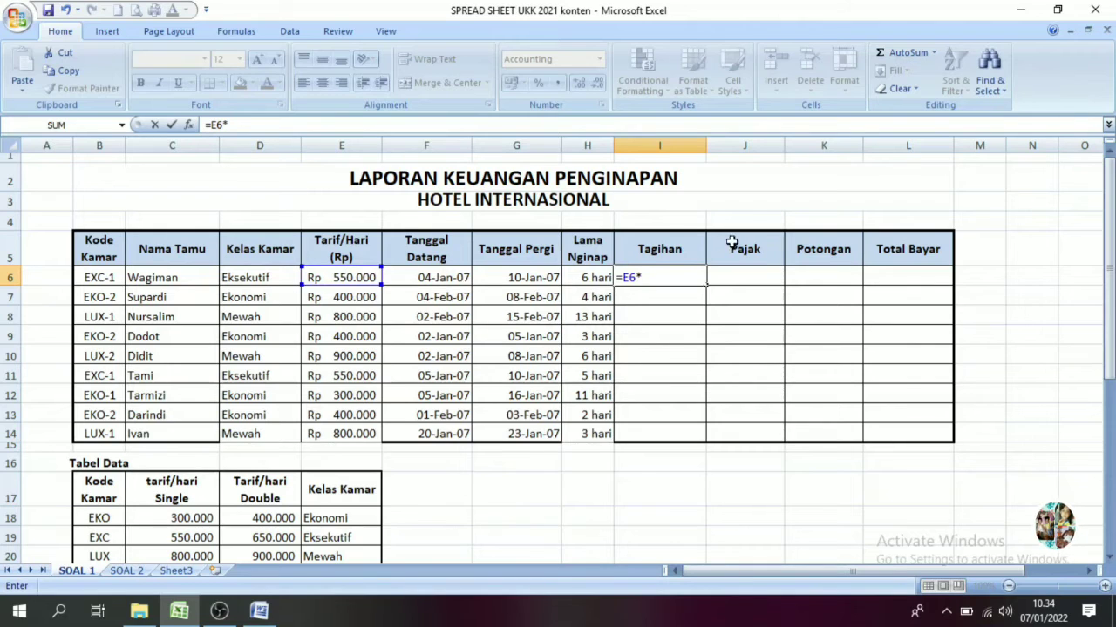
left_click(582, 280)
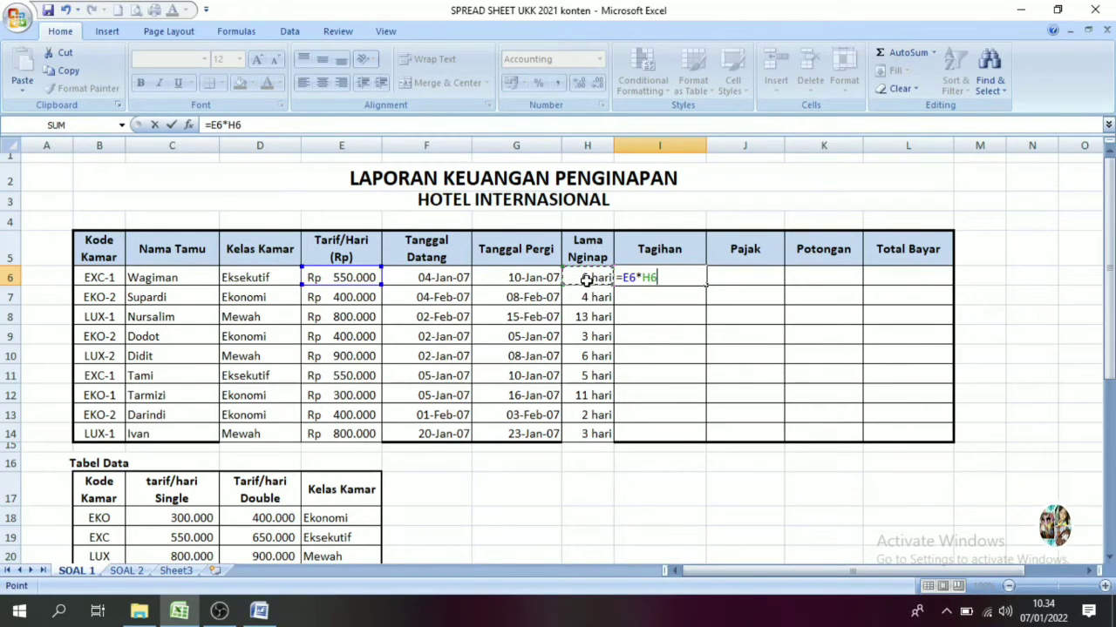
key("Return")
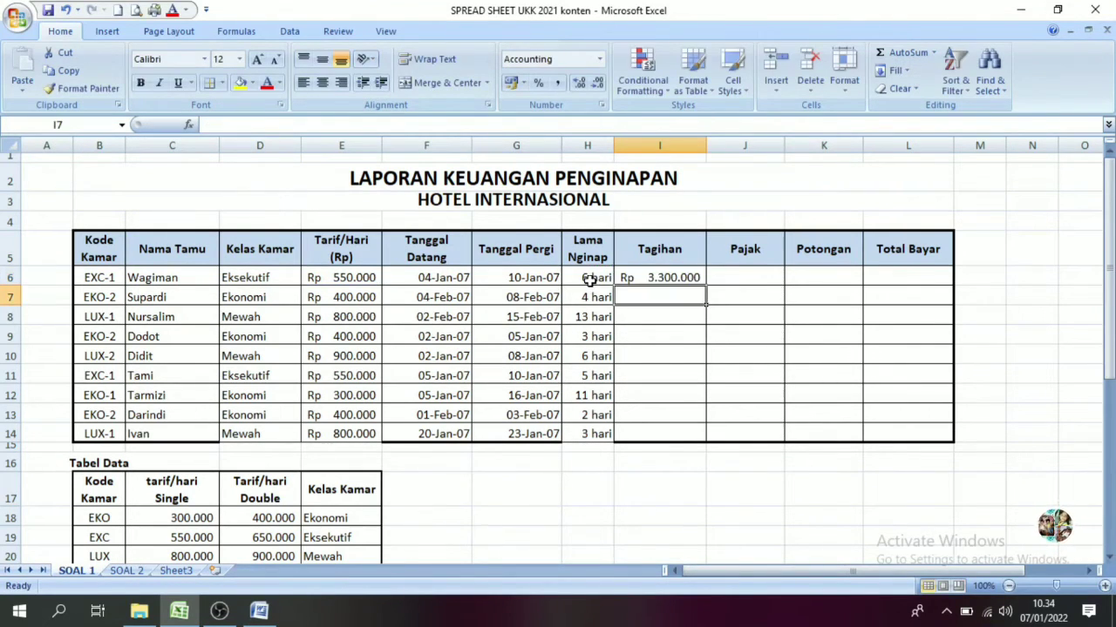
Fill the Tagihan formula from I6 down to I14.
left_click(630, 276)
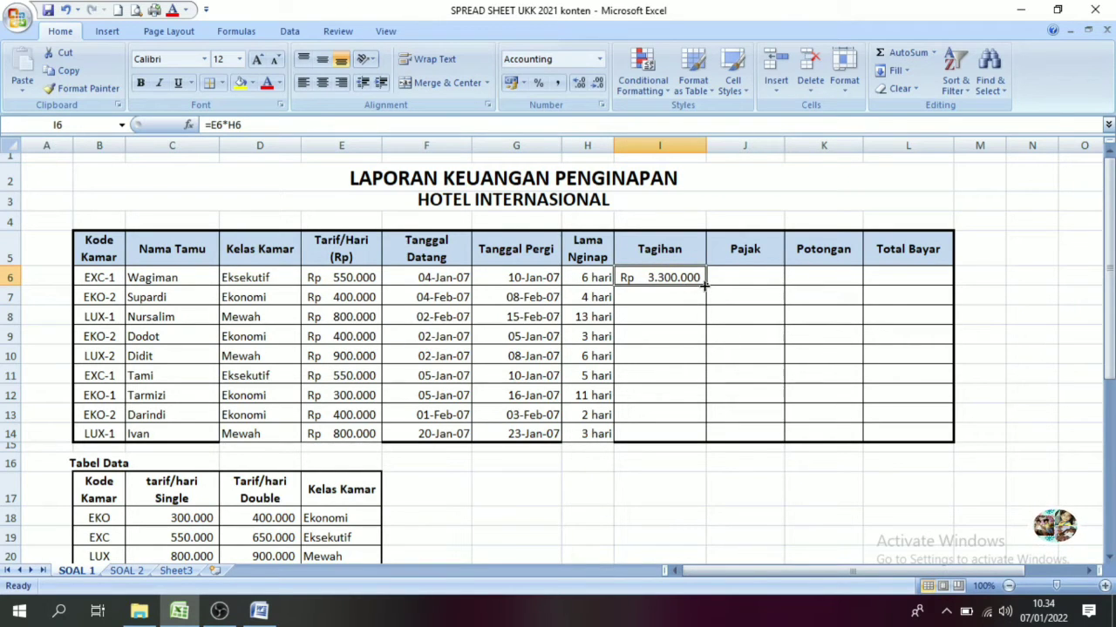
left_click_drag(706, 288, 705, 443)
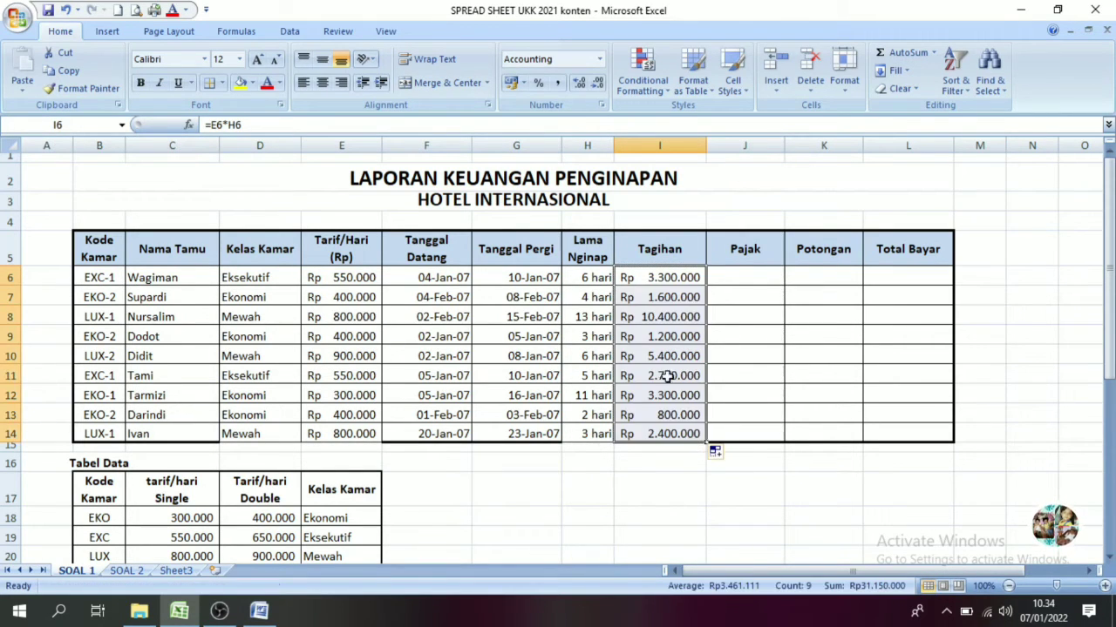
left_click(660, 339)
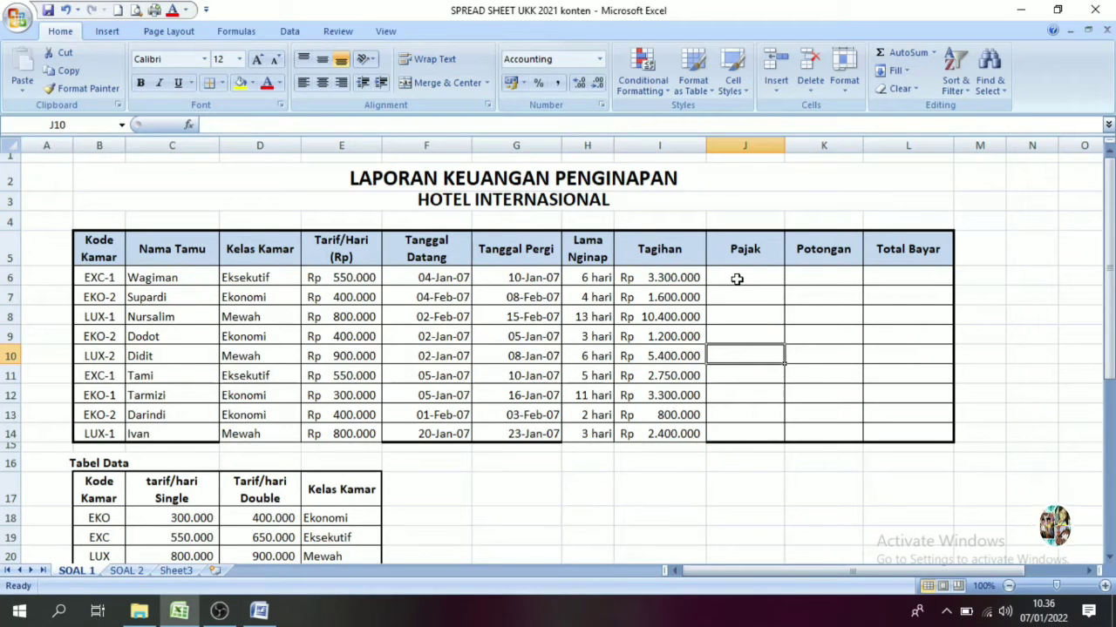
Read the Potongan and Pajak rules (5% of tagihan for single rooms), then scroll back to the table.
left_click(740, 280)
left_click_drag(1109, 288, 1109, 320)
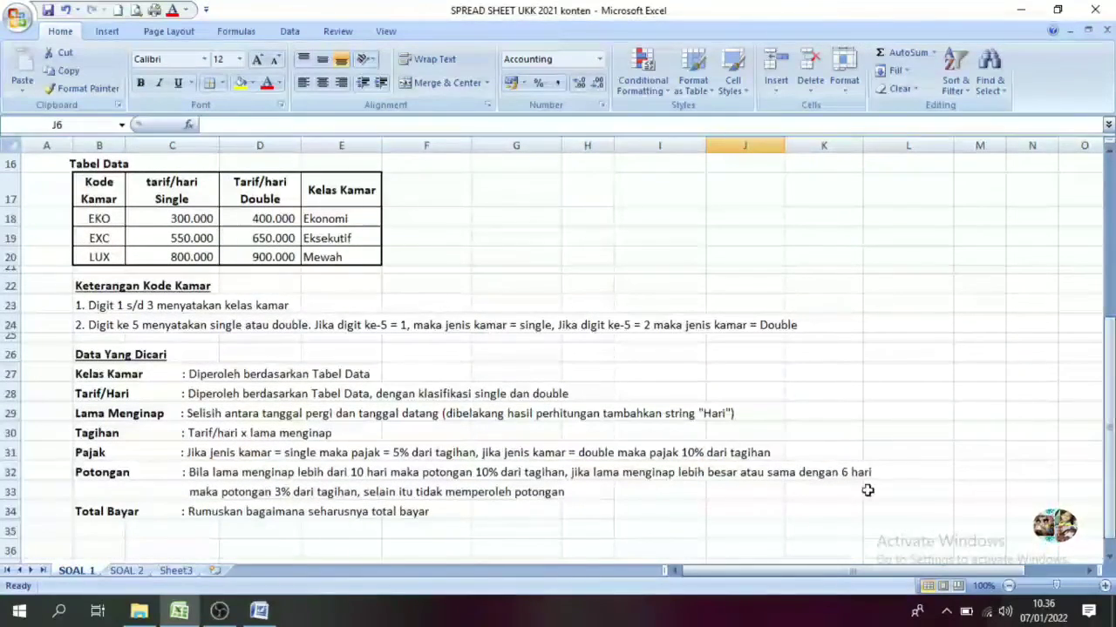
left_click(103, 471)
left_click(232, 458)
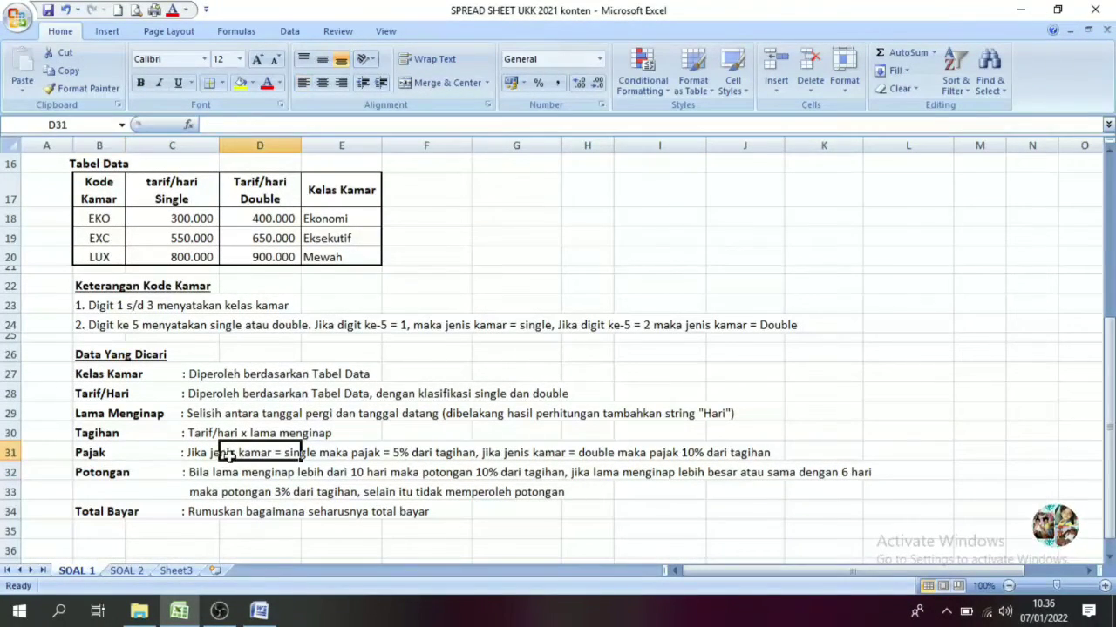
left_click(91, 455)
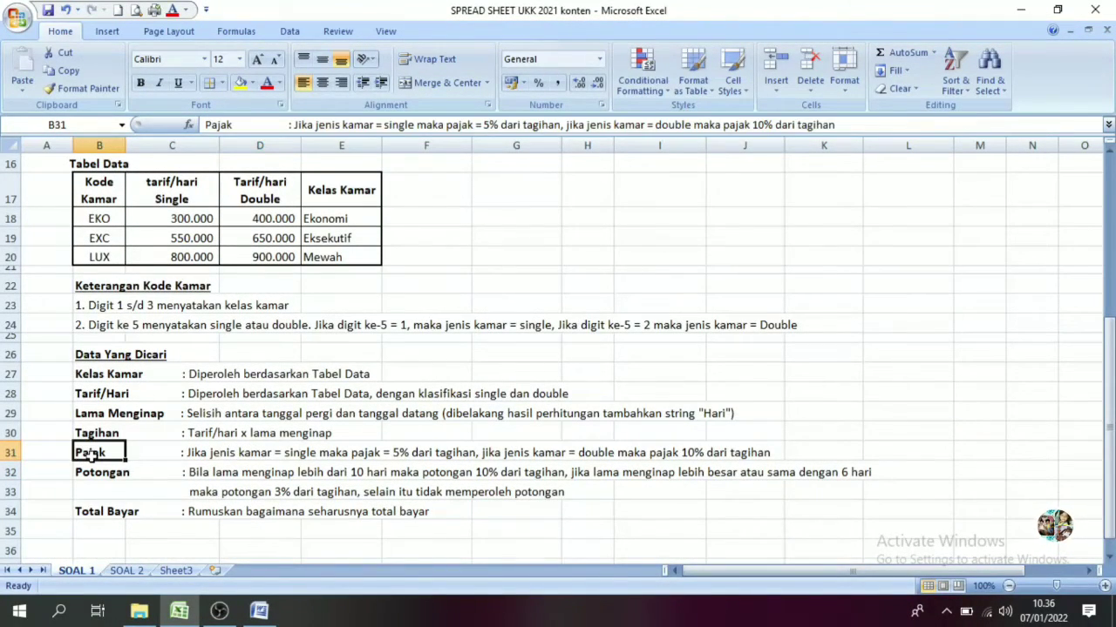
left_click(209, 457)
left_click(292, 453)
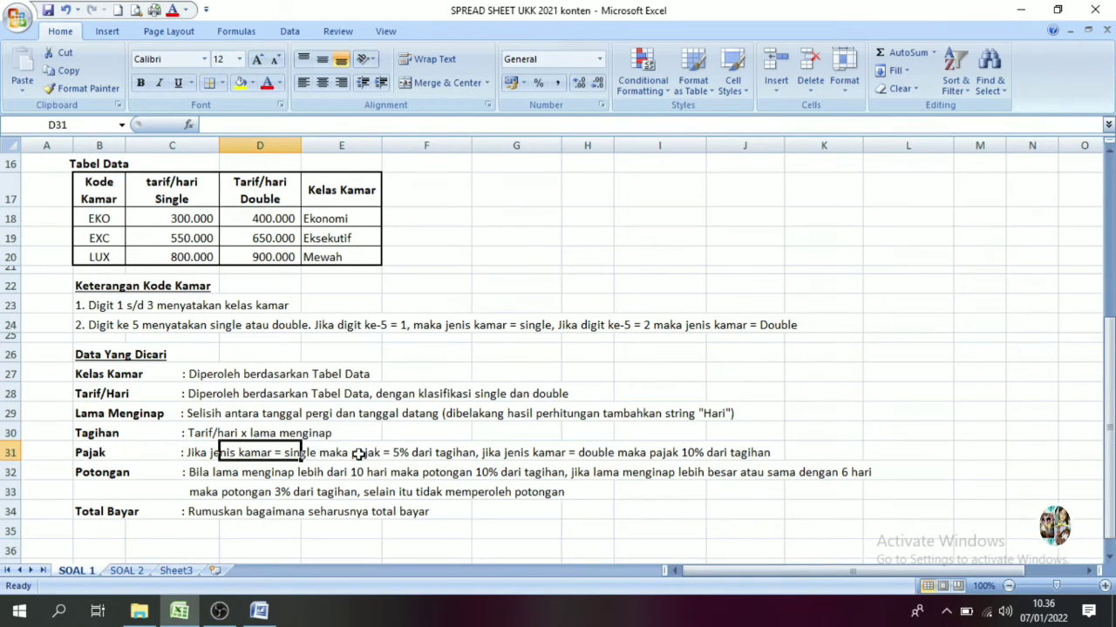
left_click(358, 454)
left_click(406, 453)
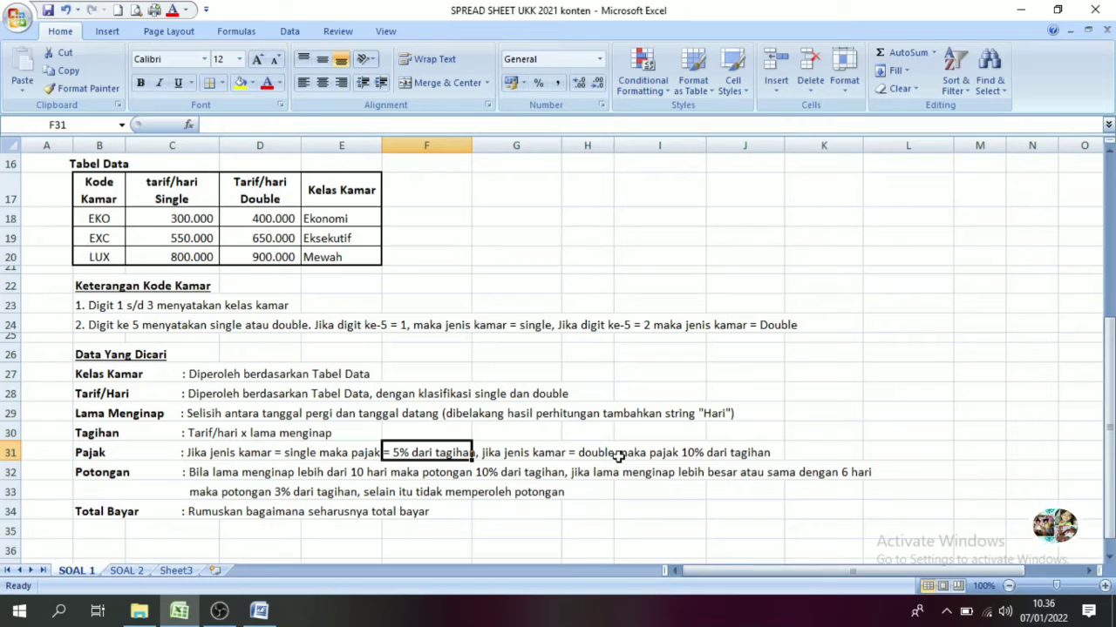
left_click_drag(1109, 435, 1110, 161)
Start J6's Pajak formula as =if(right(B6;1)="1";5%*I6; followed by a nested if(.
left_click(742, 277)
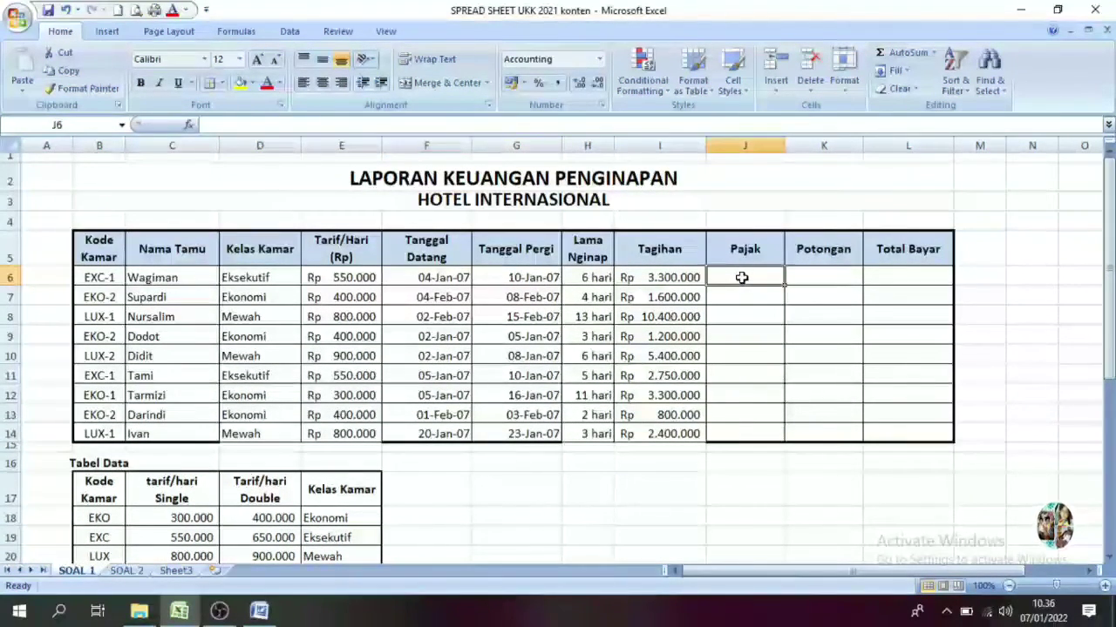
type("=i")
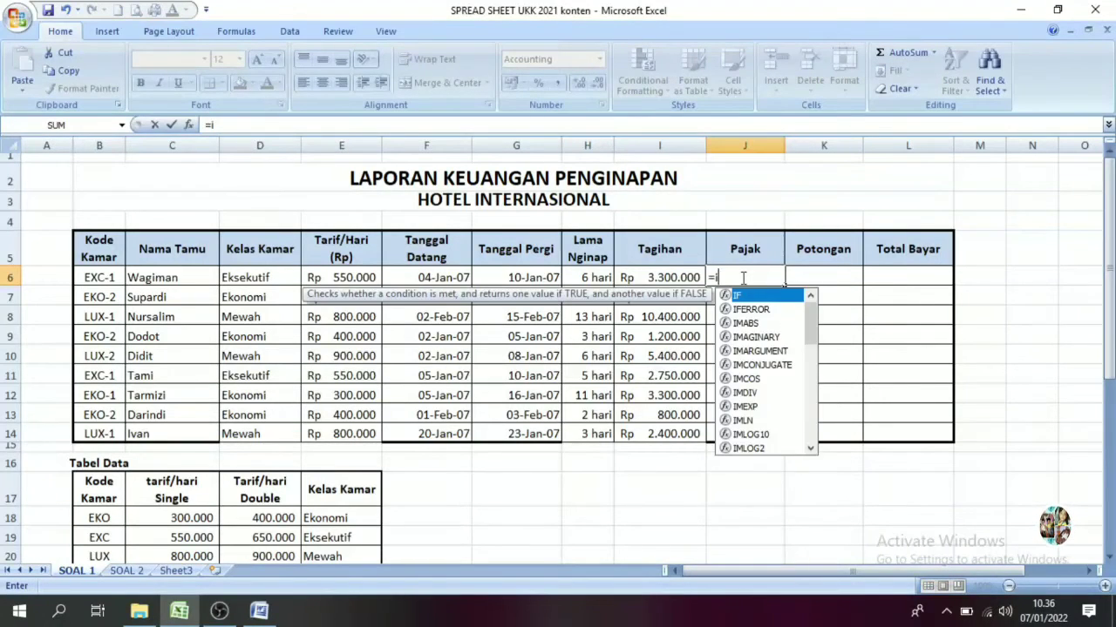
type("f(")
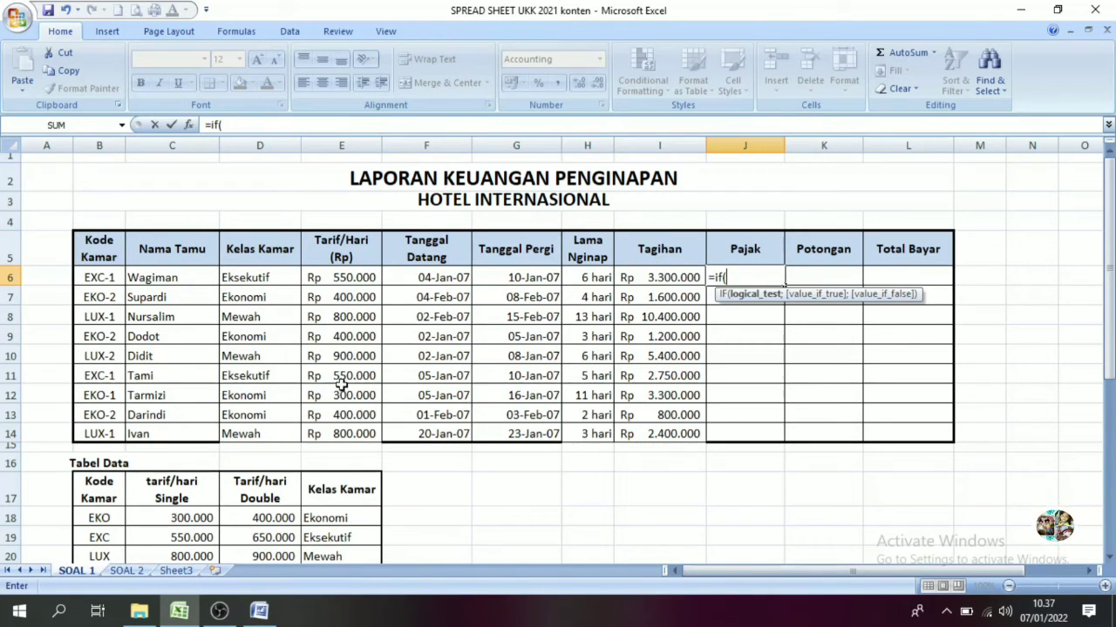
type("R")
key("BackSpace")
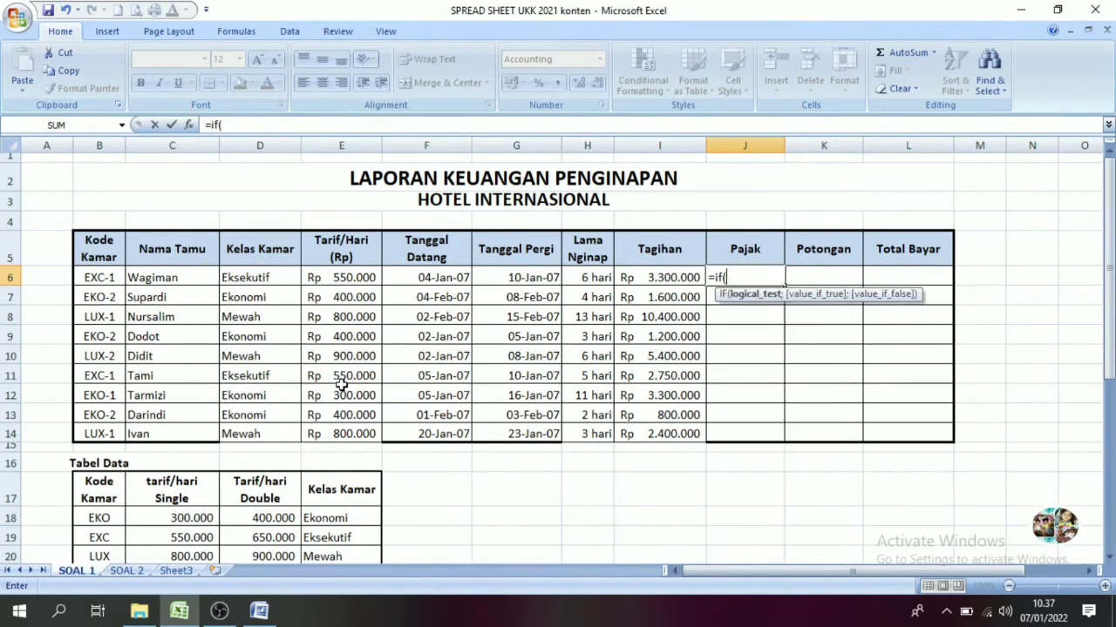
type("right(")
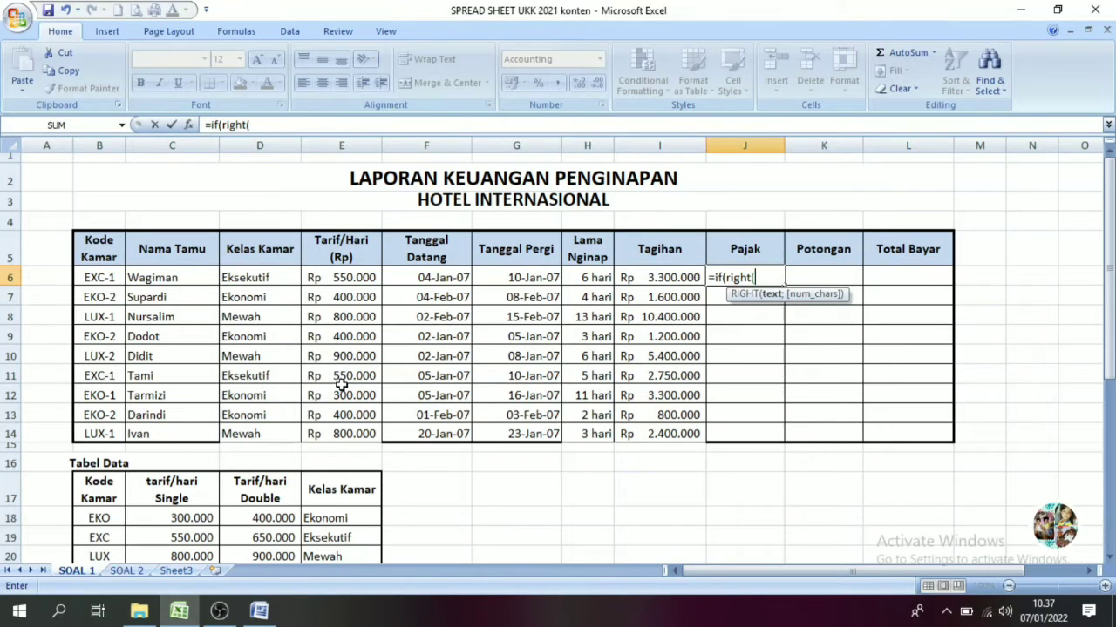
left_click(88, 277)
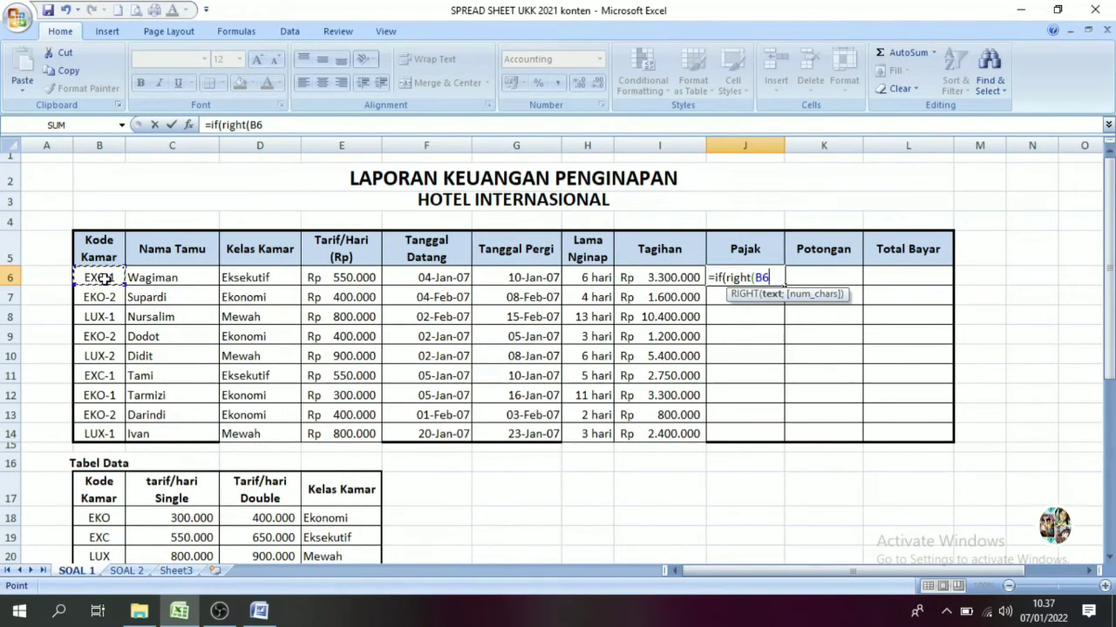
type(";1")
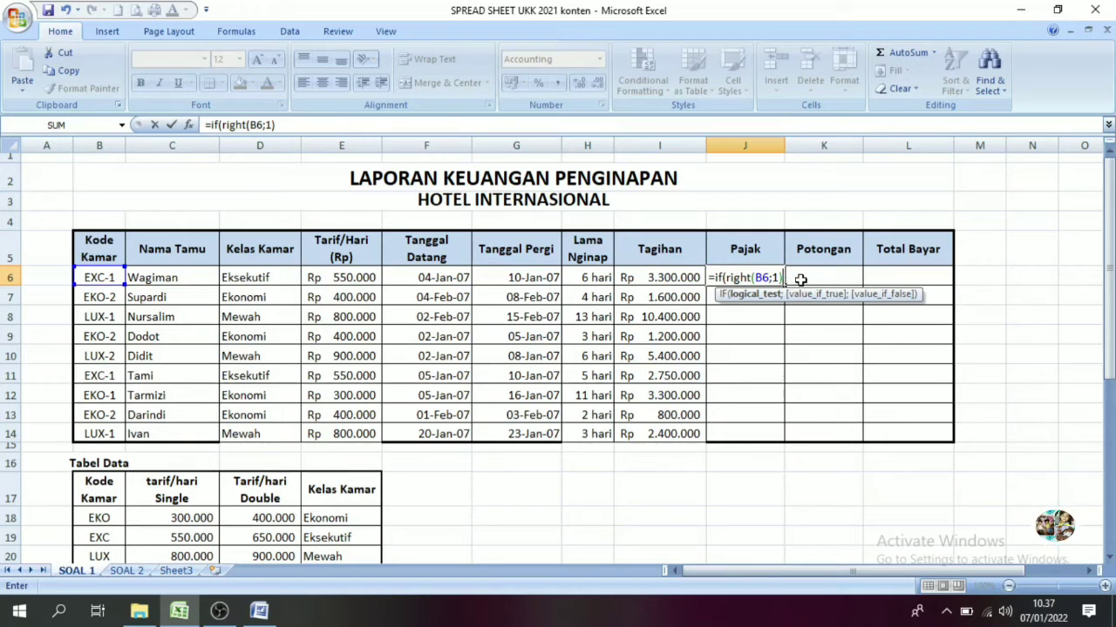
type("=\"1\"")
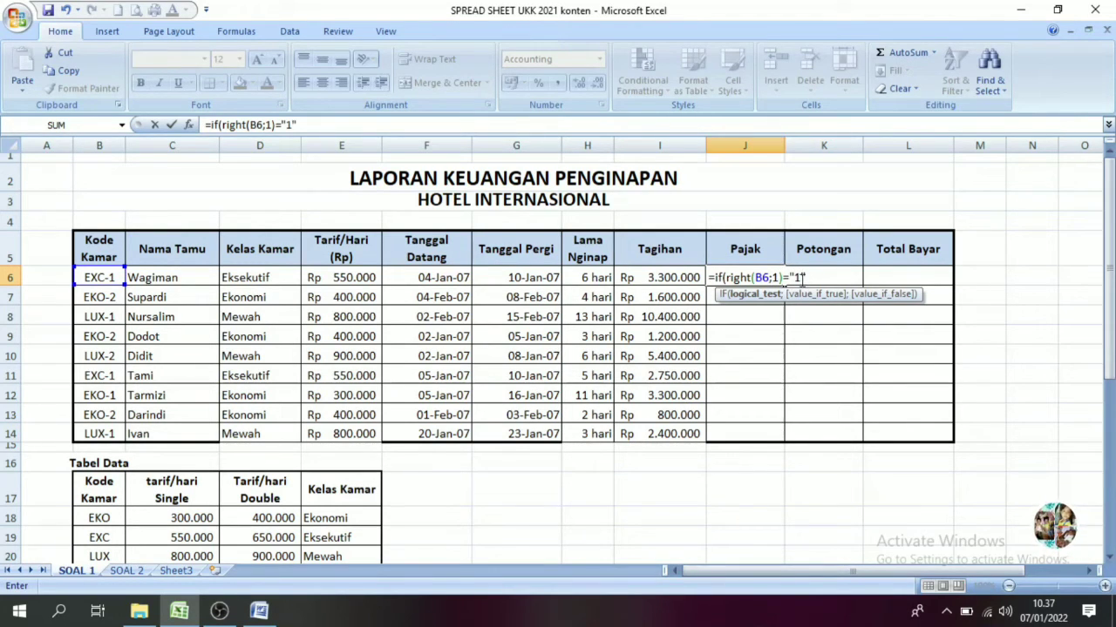
type(";5%*")
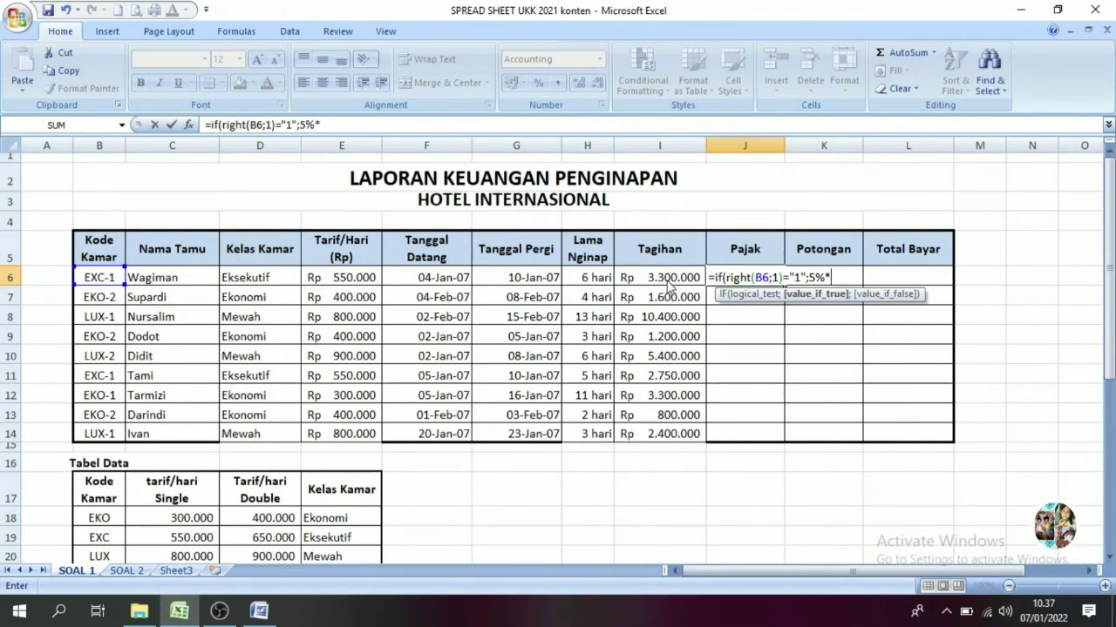
left_click(662, 279)
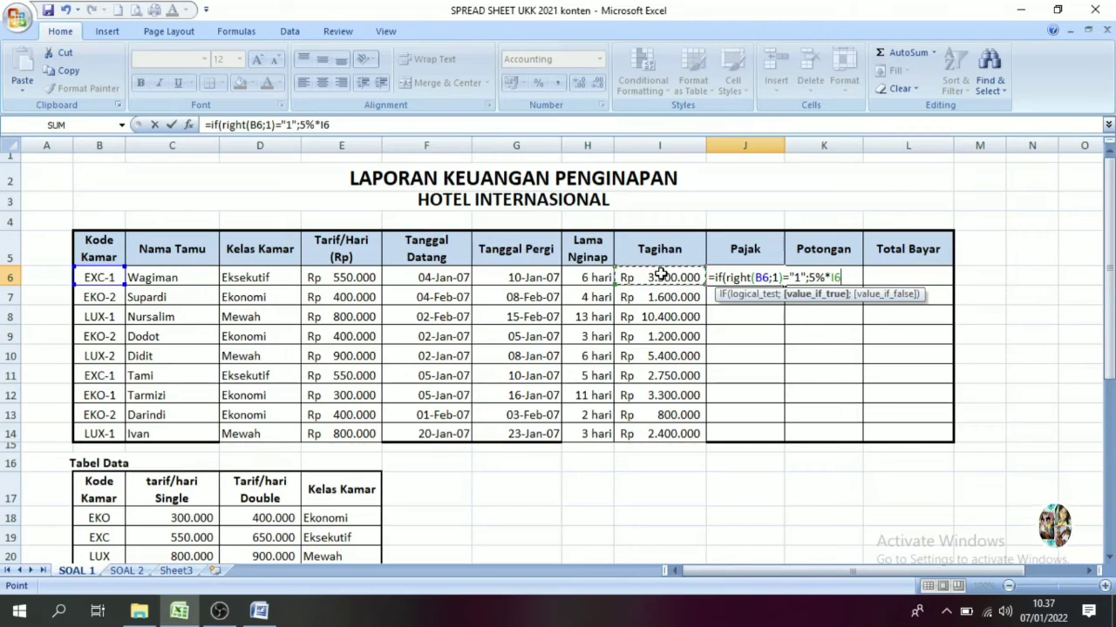
type(";")
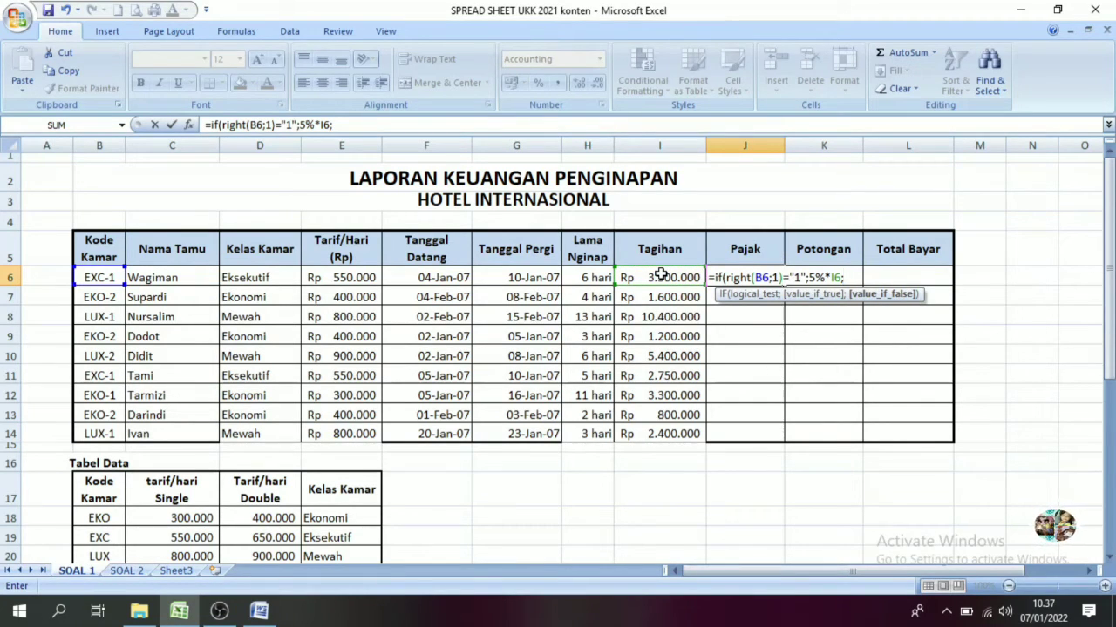
type("if")
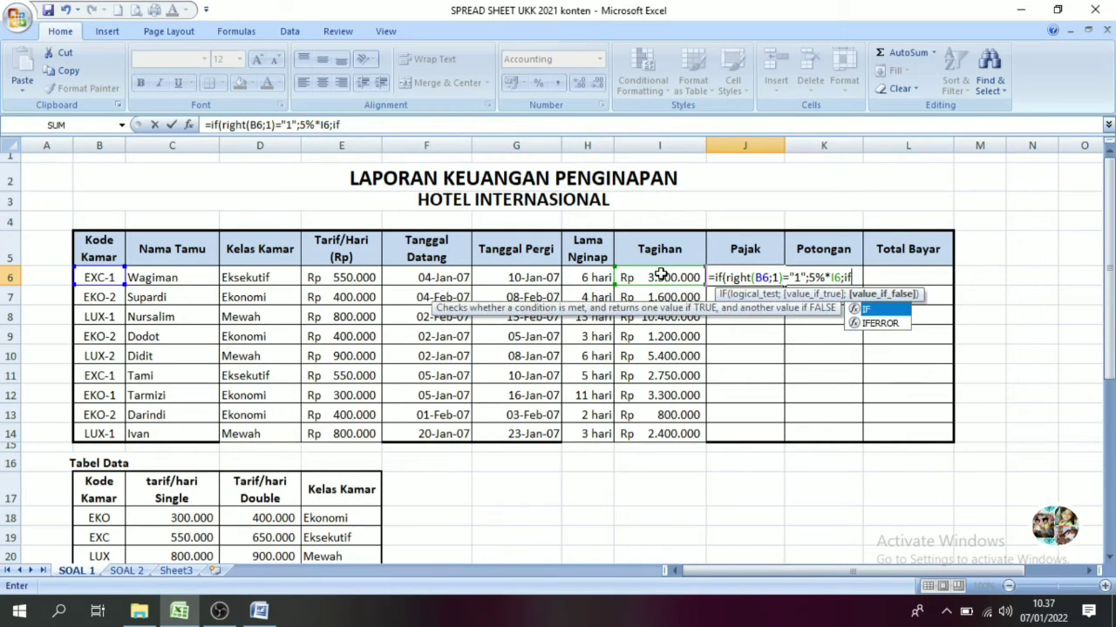
type("(")
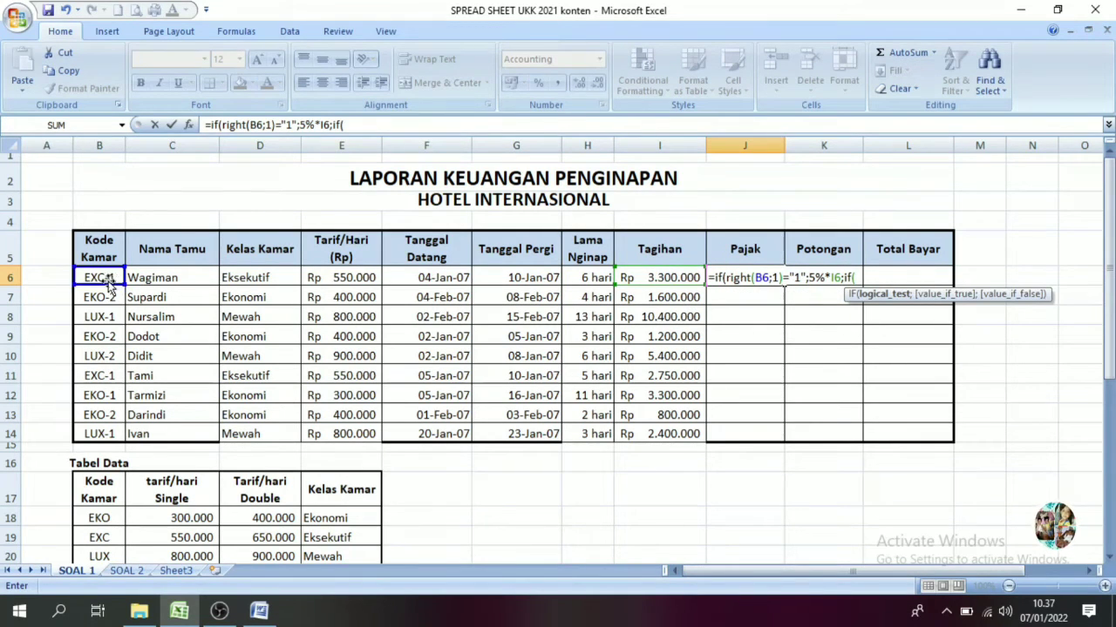
Add the second condition right(B6;1)="2" taking 10% of I6, close the formula and enter it.
left_click(103, 277)
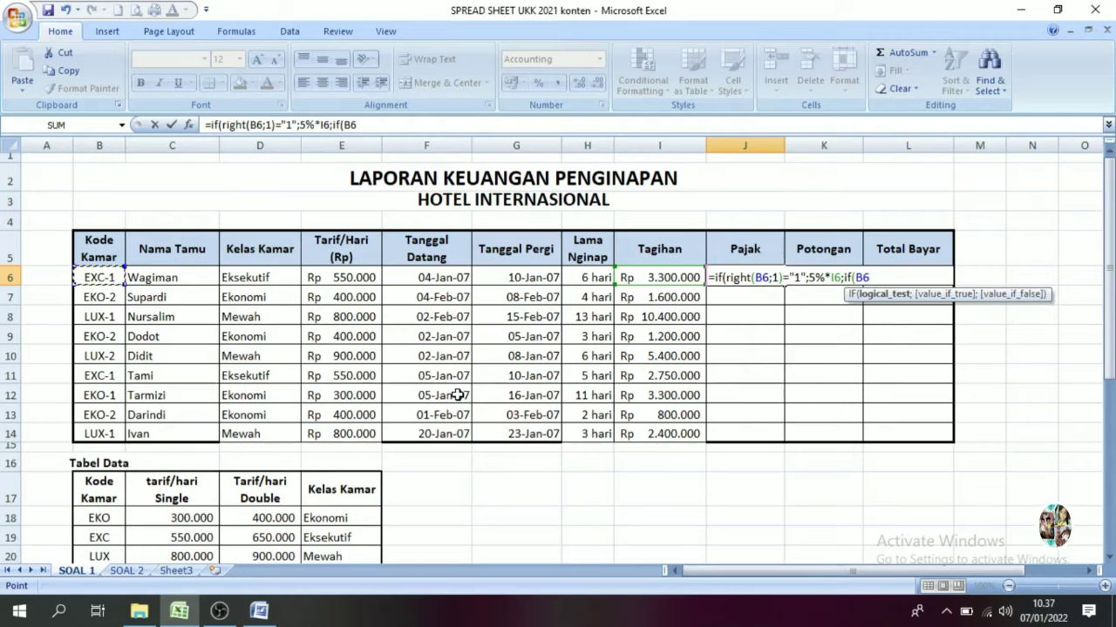
key("BackSpace")
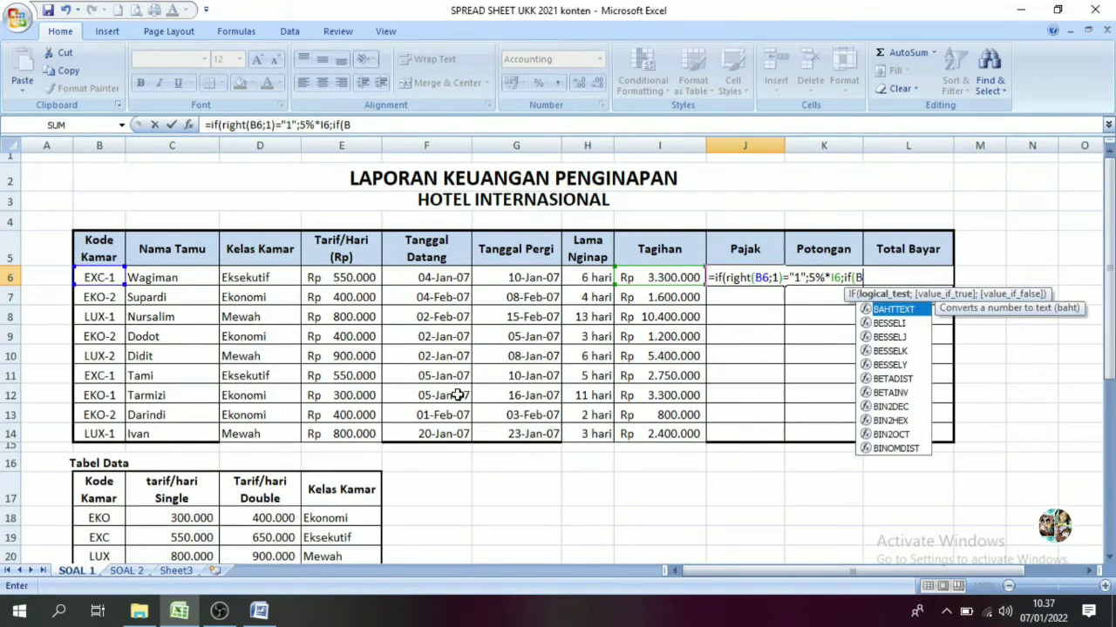
key("BackSpace")
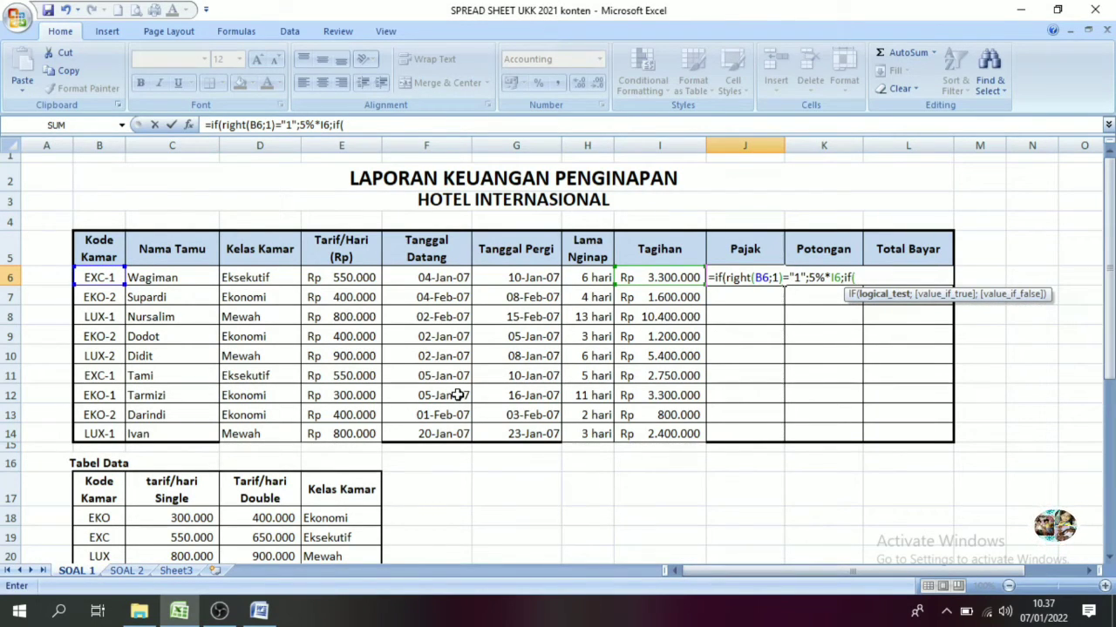
type("righ")
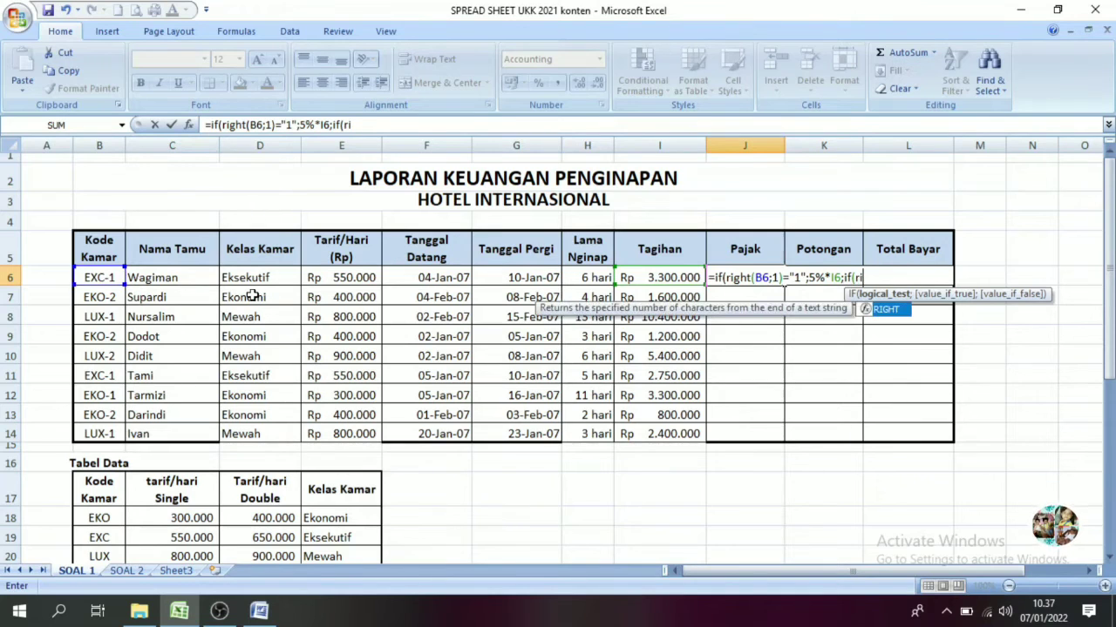
type("t")
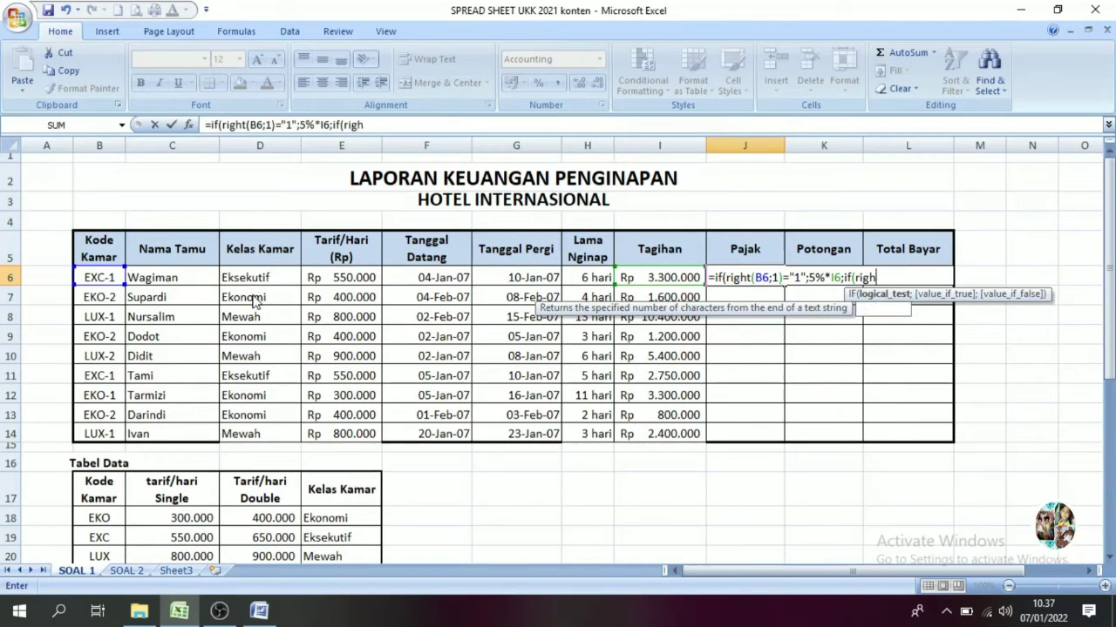
type("(")
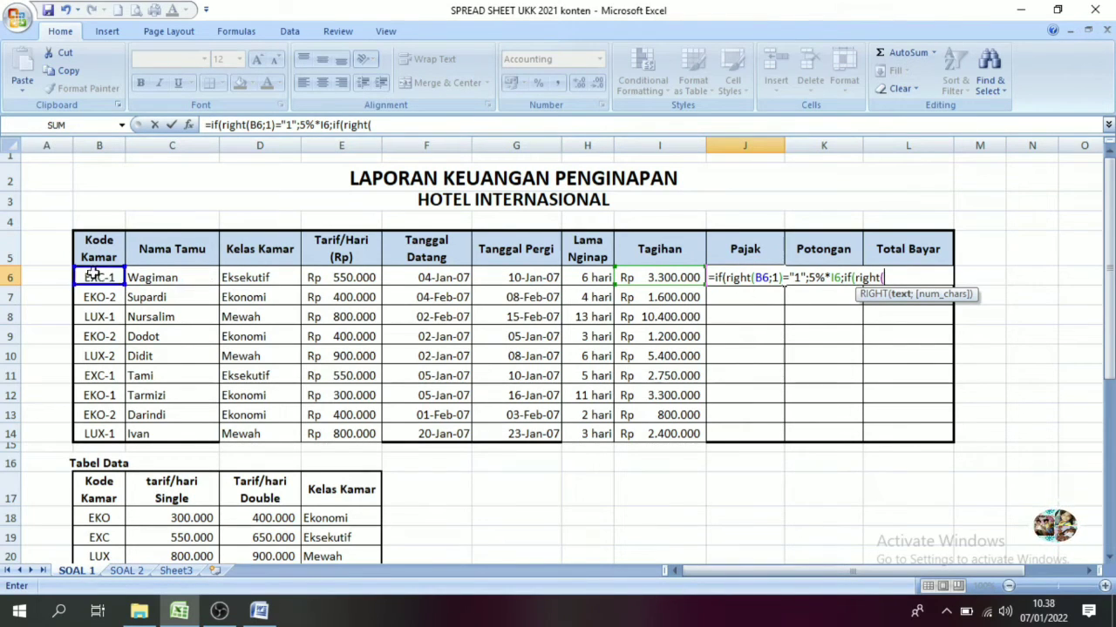
left_click(91, 277)
type(";1)=")
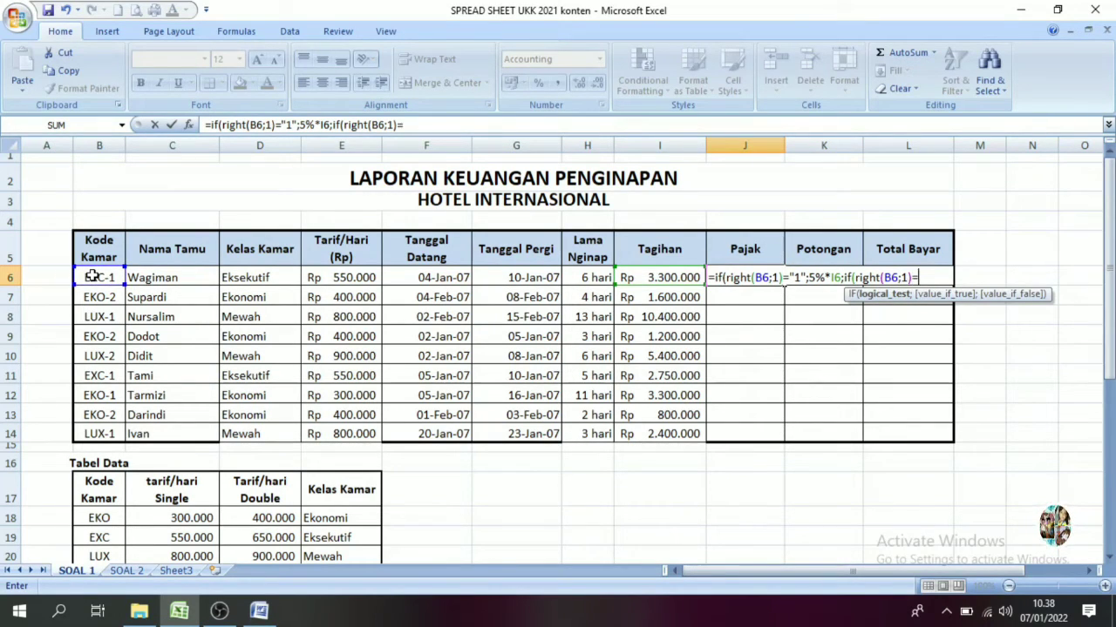
type("\"2")
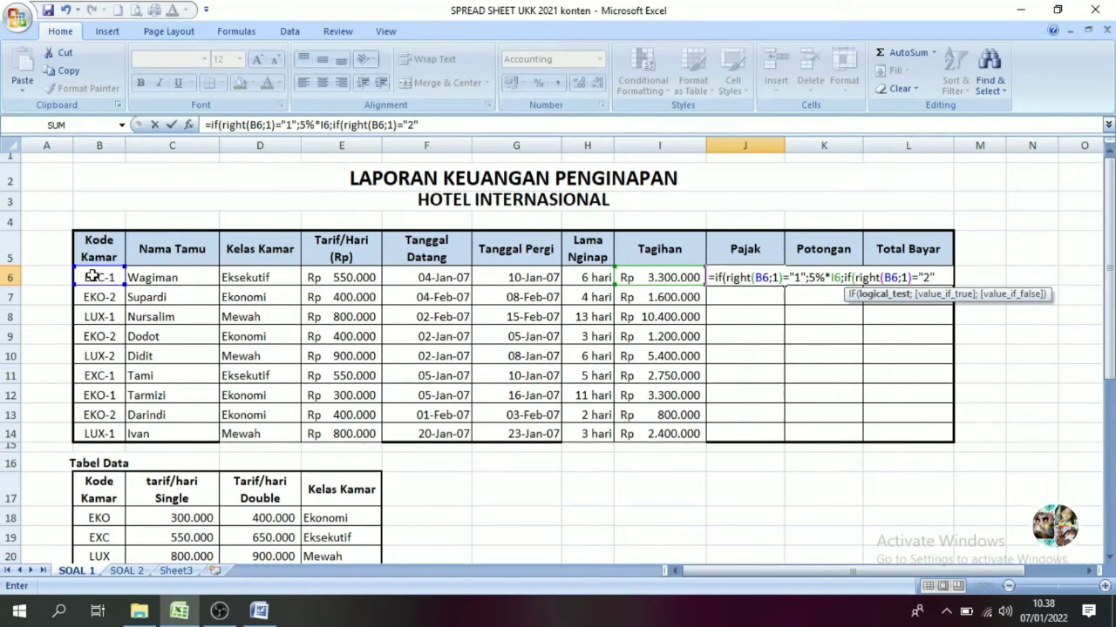
type(";5")
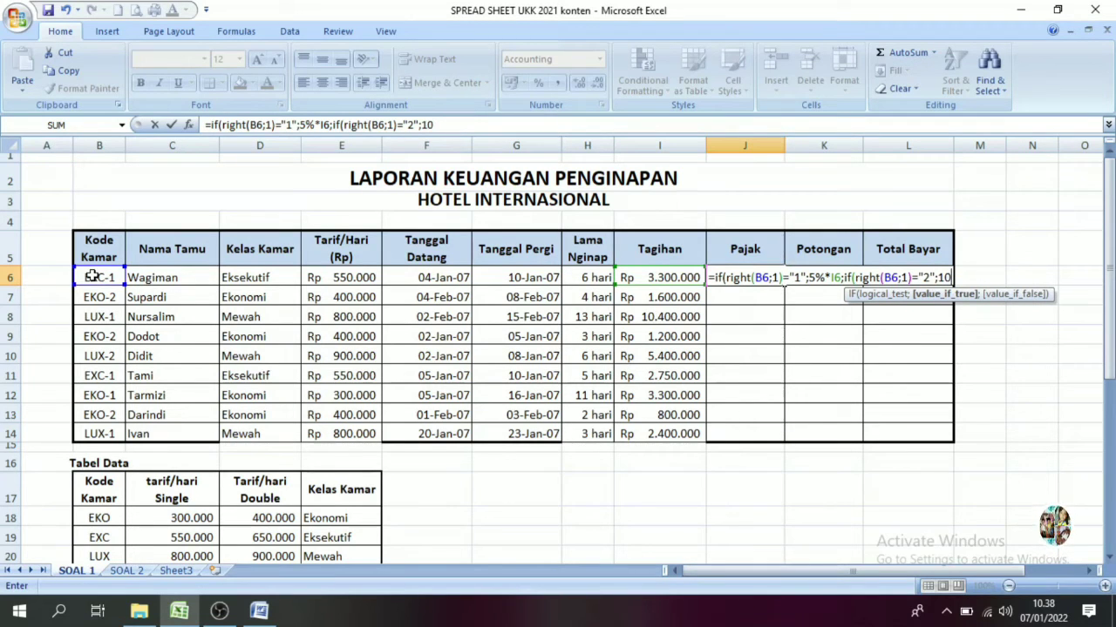
type("%")
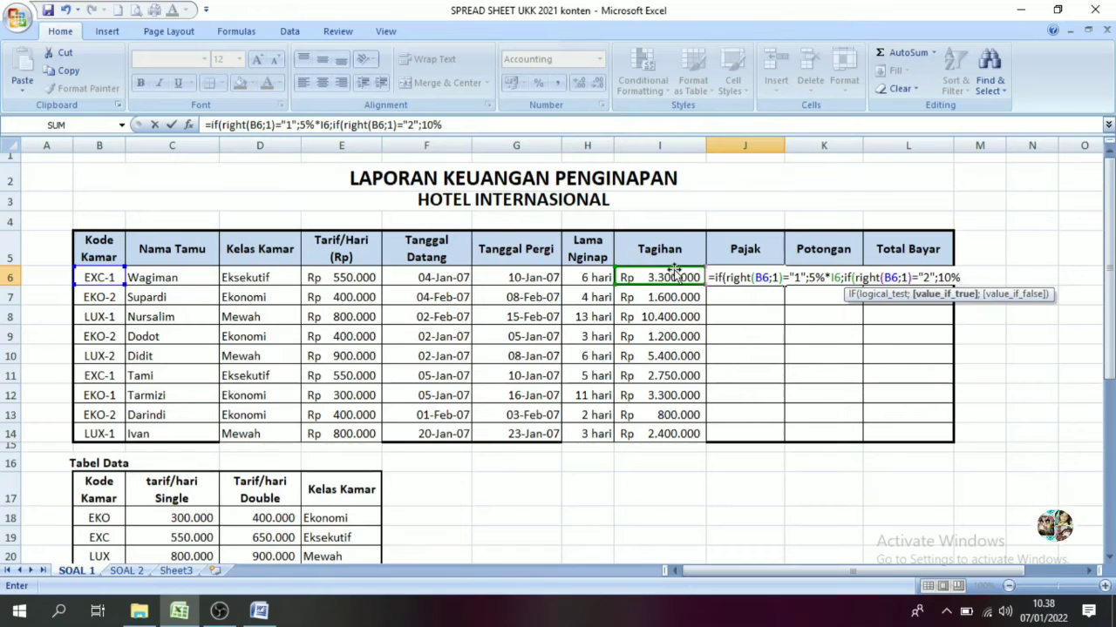
type("*")
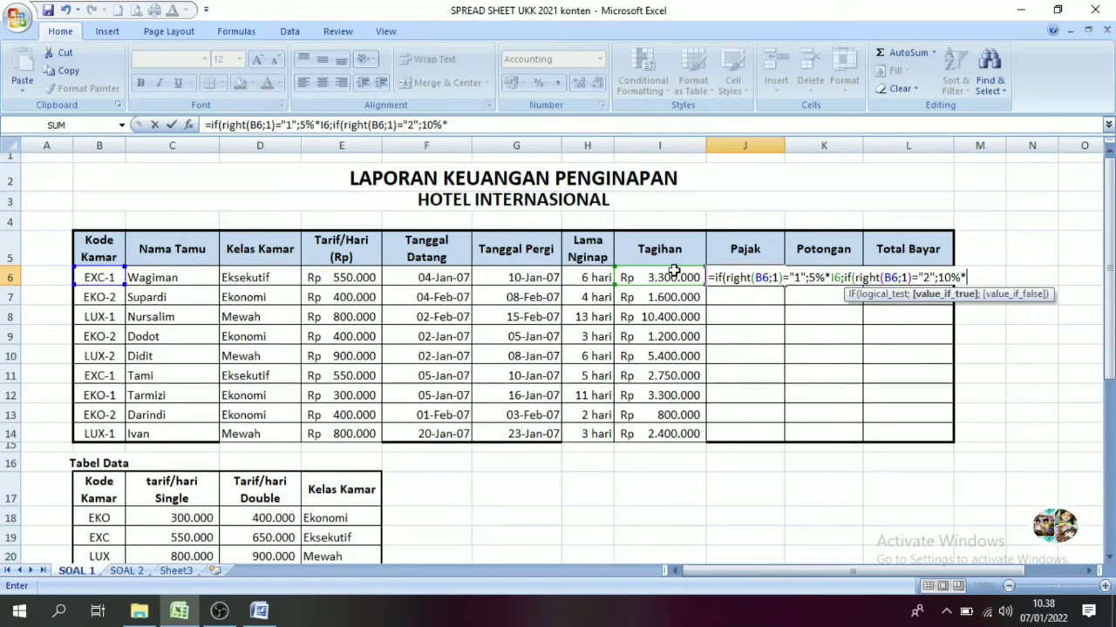
left_click(669, 277)
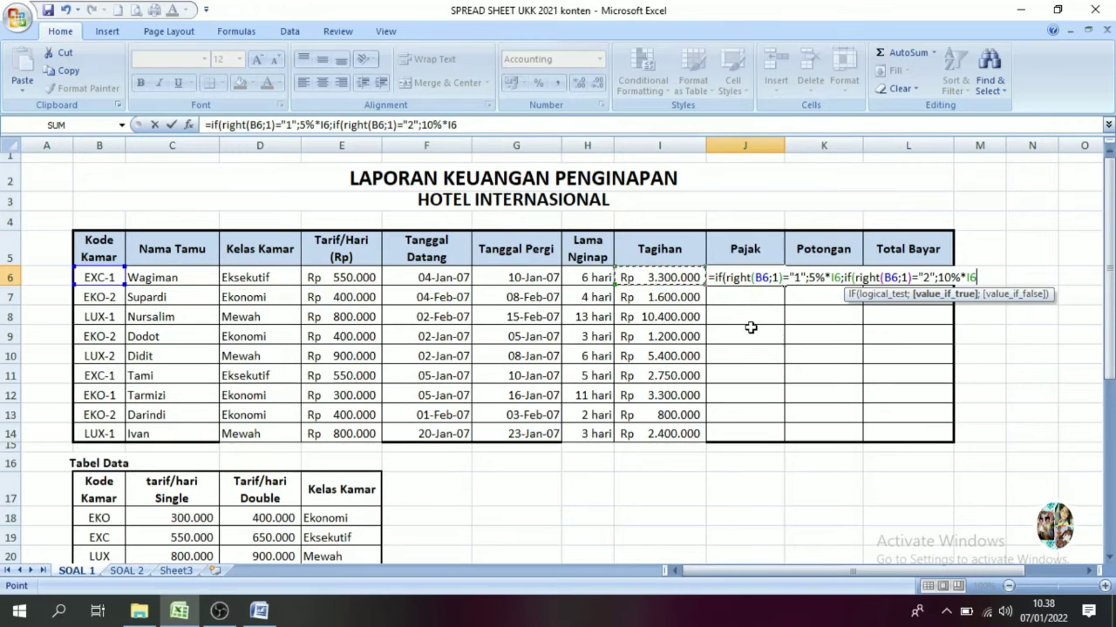
type(")")
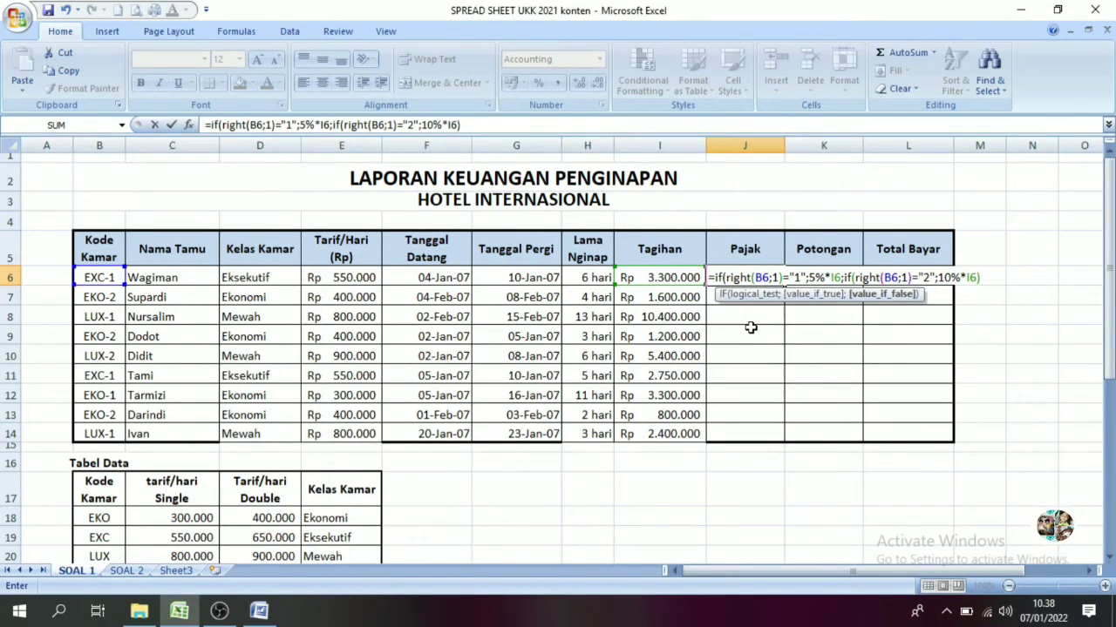
key("Return")
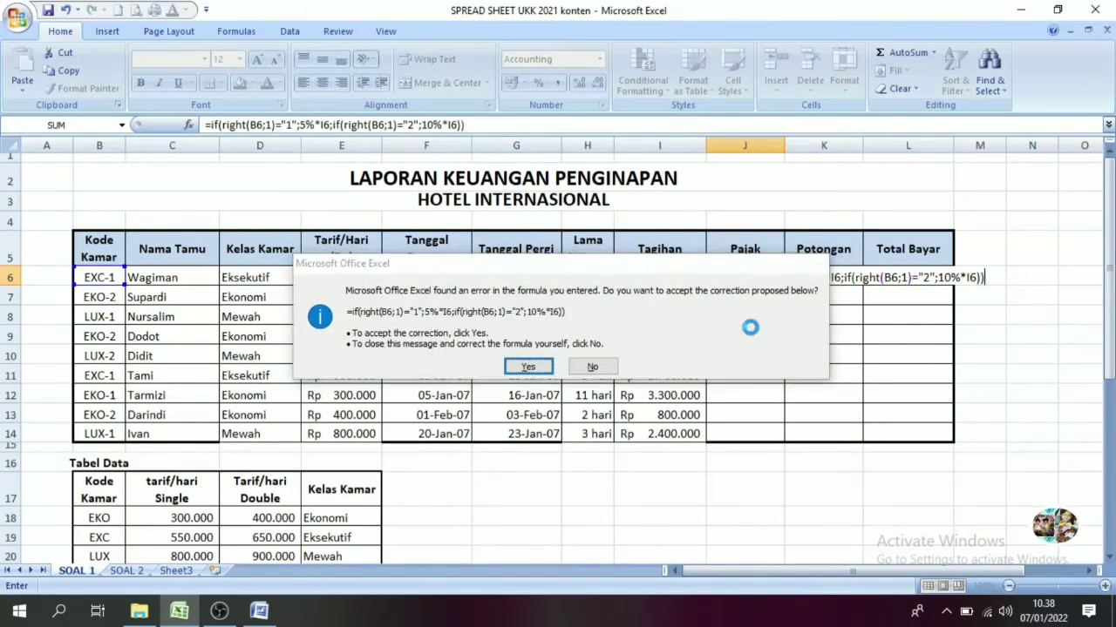
Accept Excel's suggested correction and commit the Pajak formula in J6.
key("Return")
left_click(772, 277)
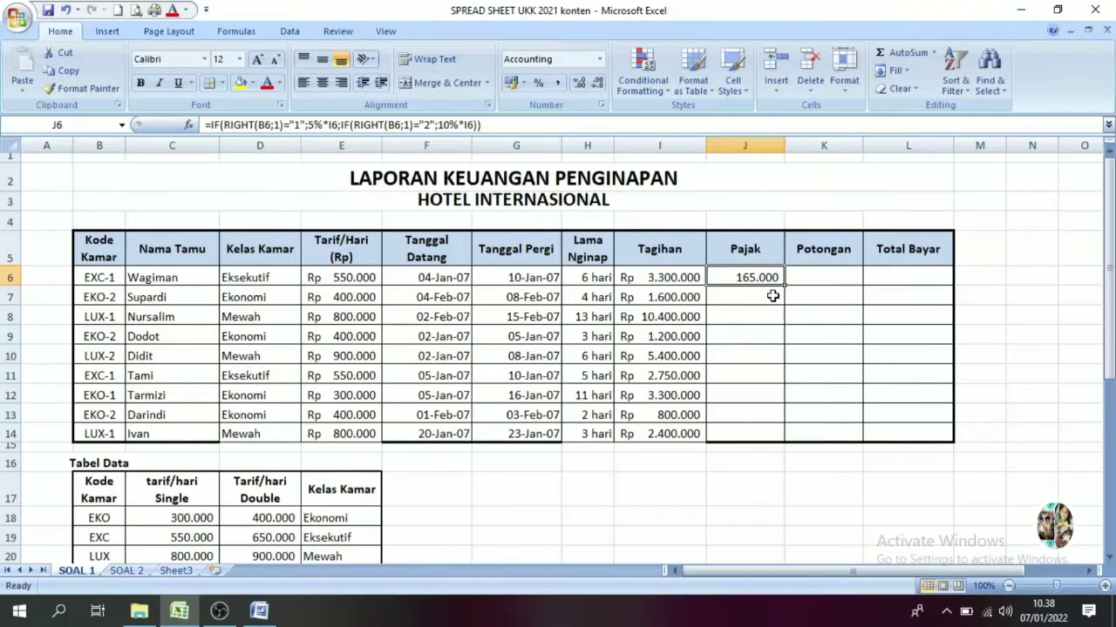
left_click(486, 124)
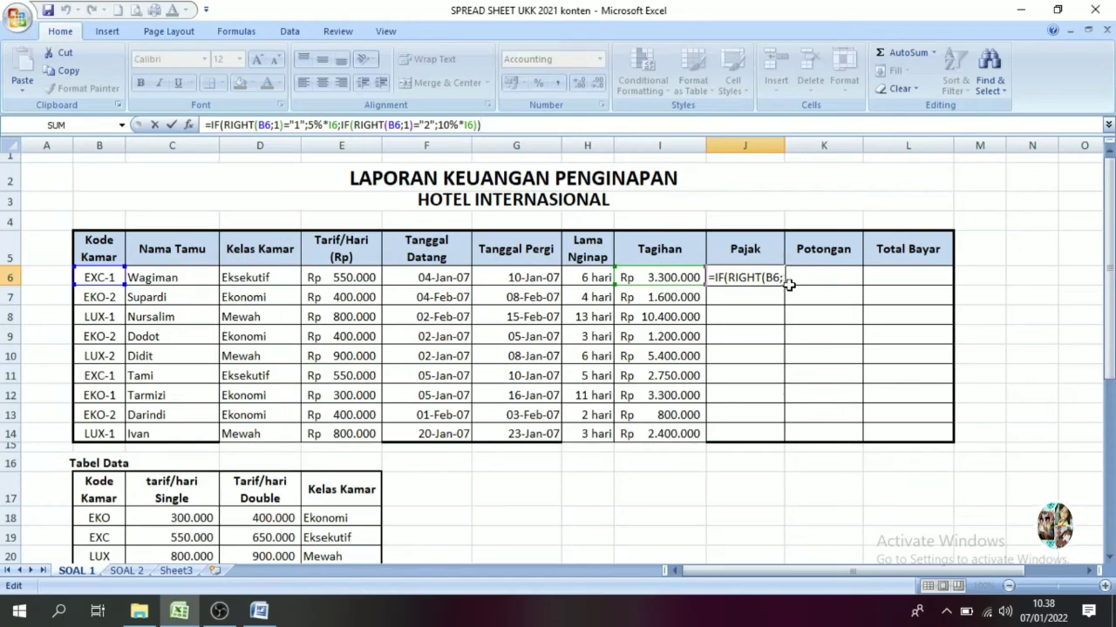
key("Return")
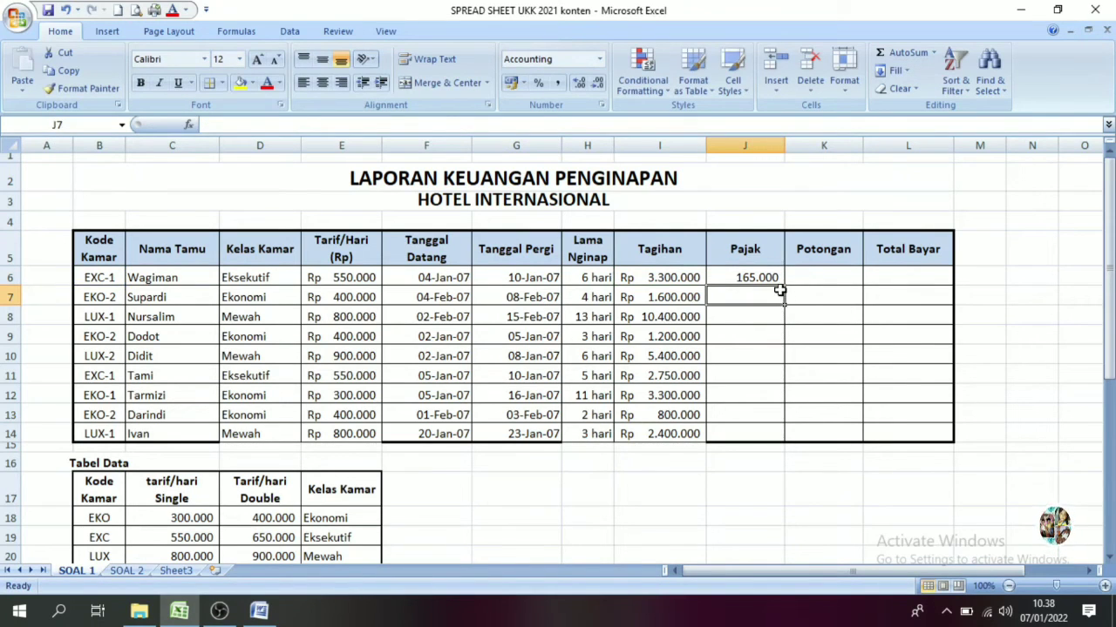
Copy the Pajak formula from J6 down to J14.
left_click(751, 277)
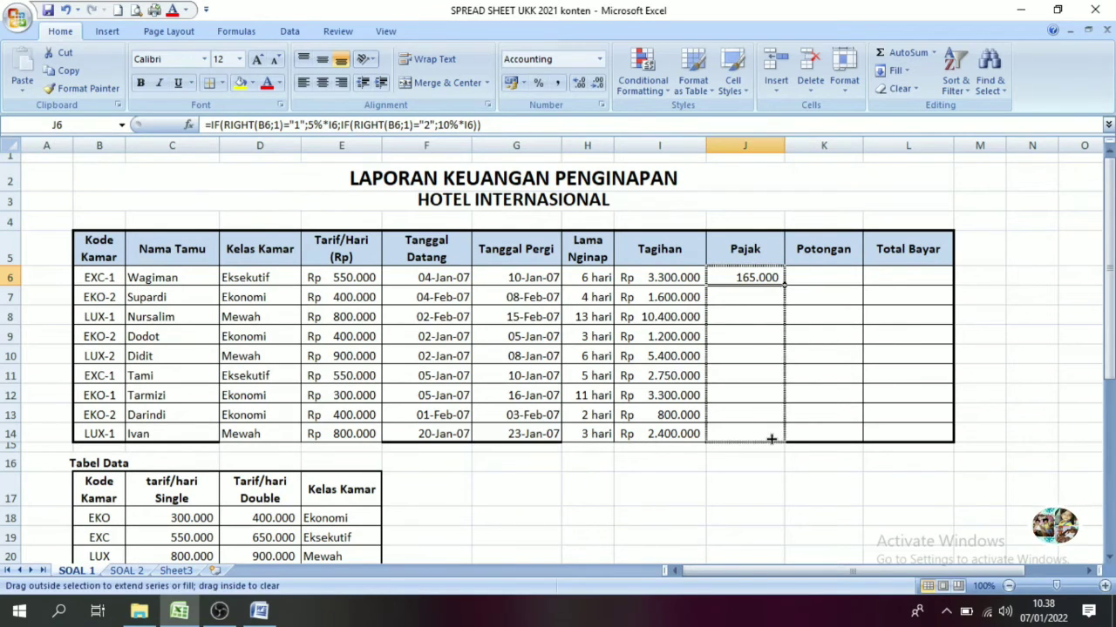
left_click_drag(784, 283, 775, 438)
left_click(741, 394)
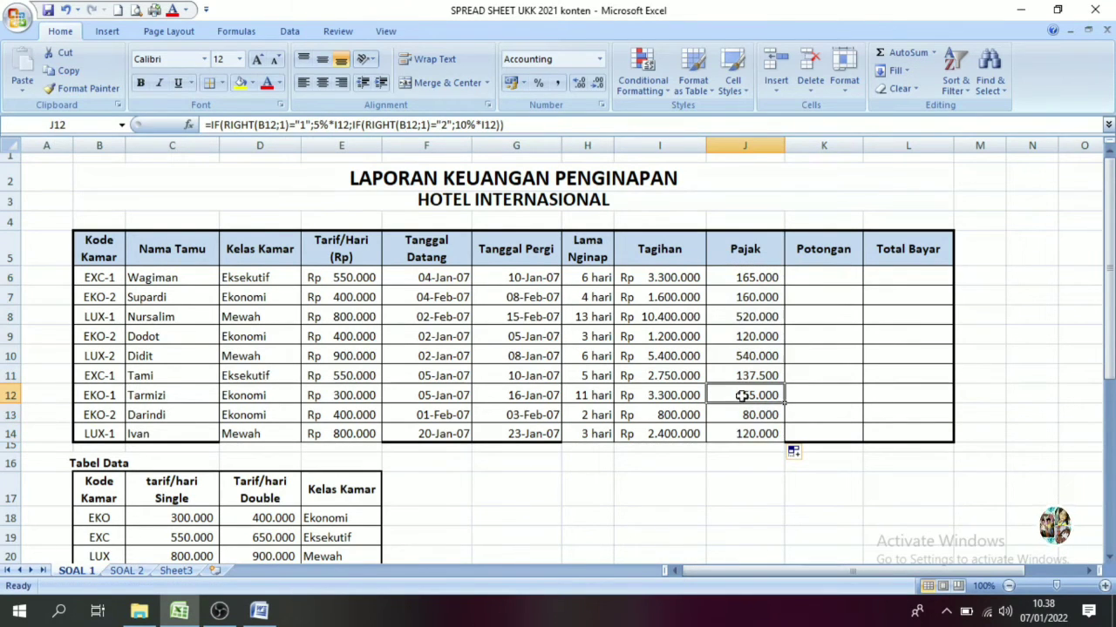
left_click(831, 272)
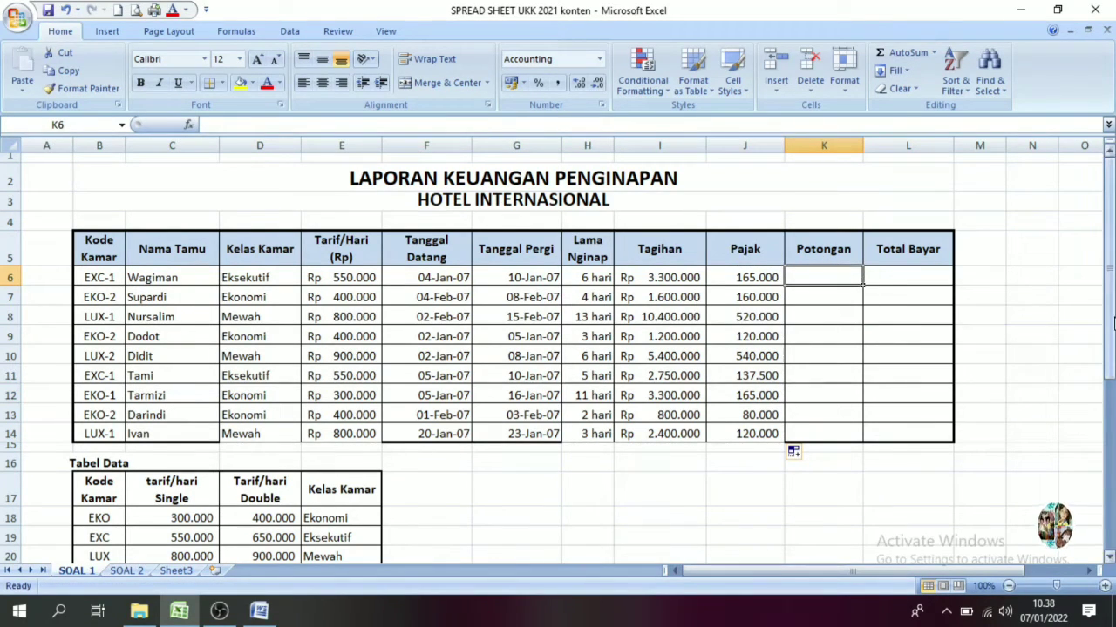
left_click_drag(1110, 324, 1110, 347)
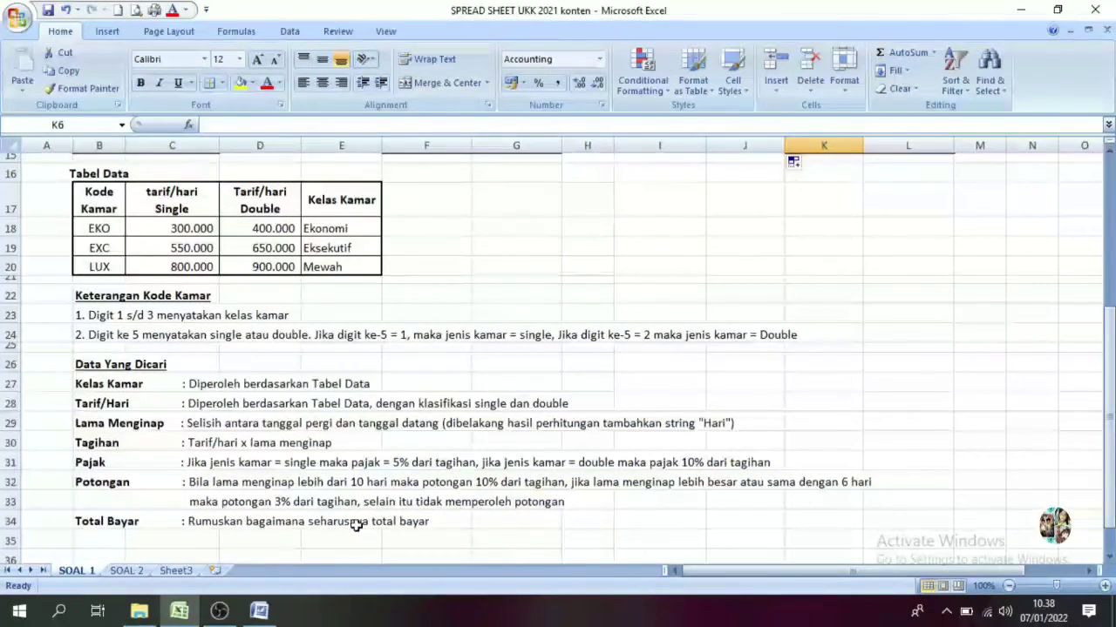
left_click(111, 486)
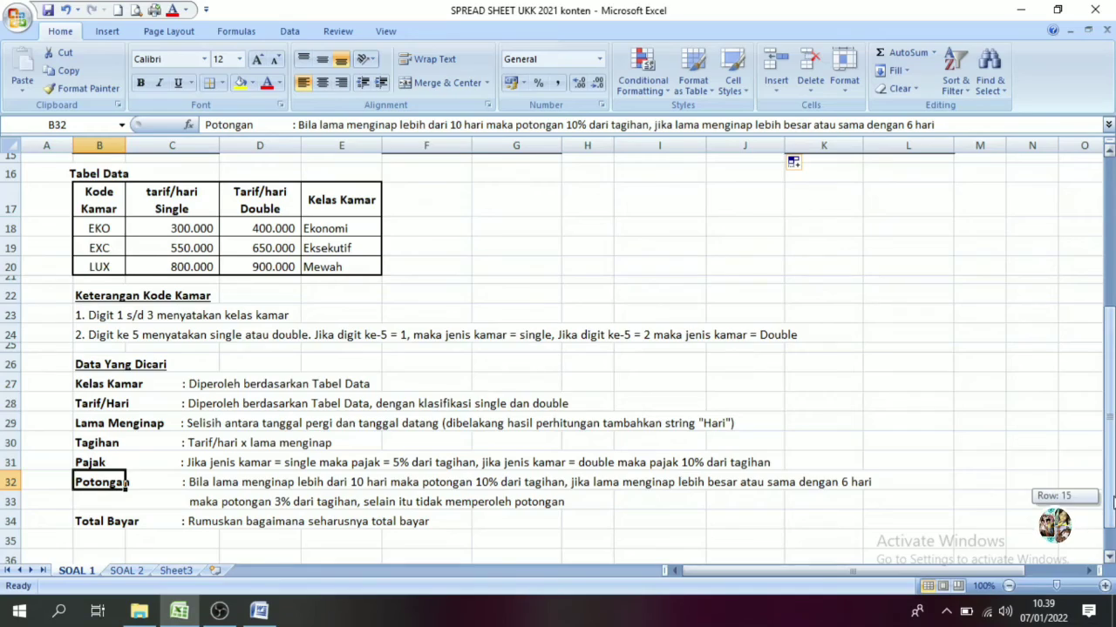
left_click_drag(1112, 502, 1109, 366)
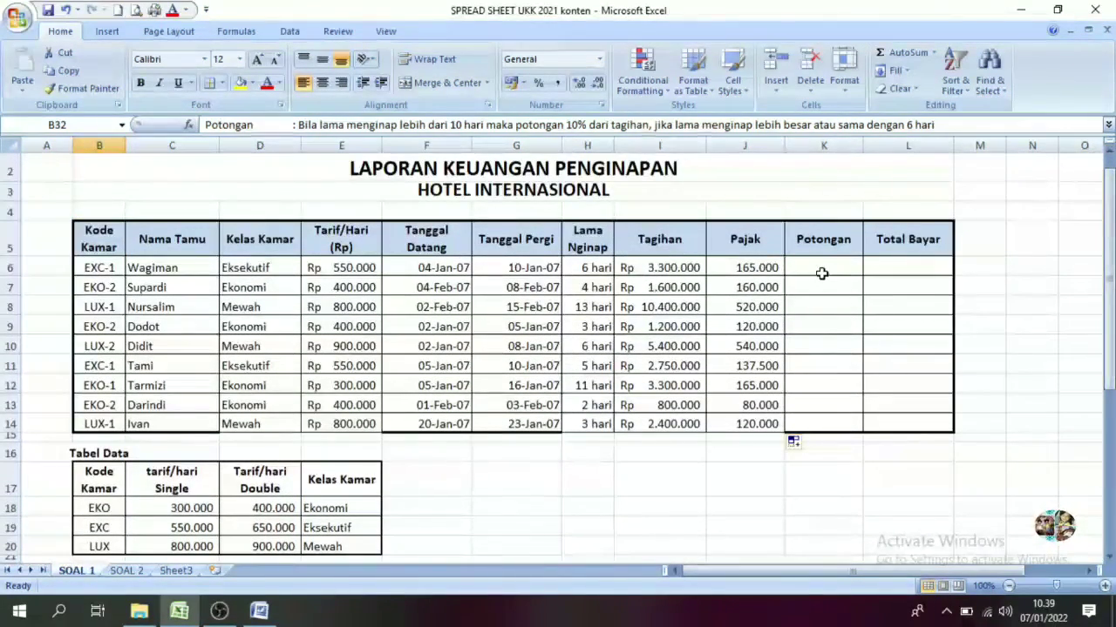
Start K6's discount formula with =IF(H6>10;10%*I6; for stays over 10 nights.
left_click(822, 274)
type("if")
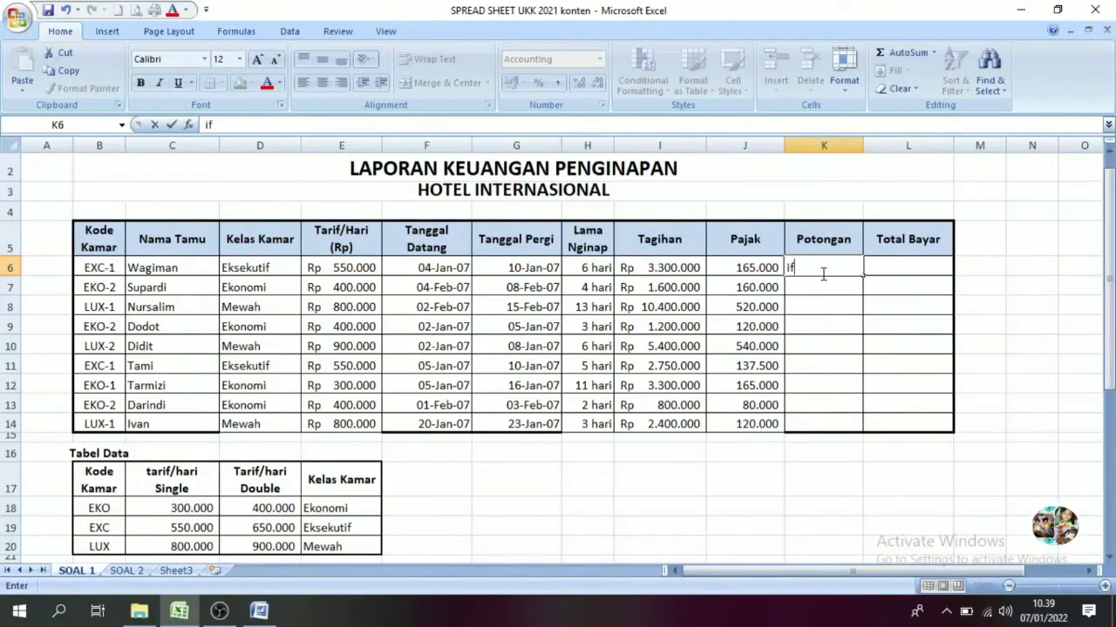
type("=")
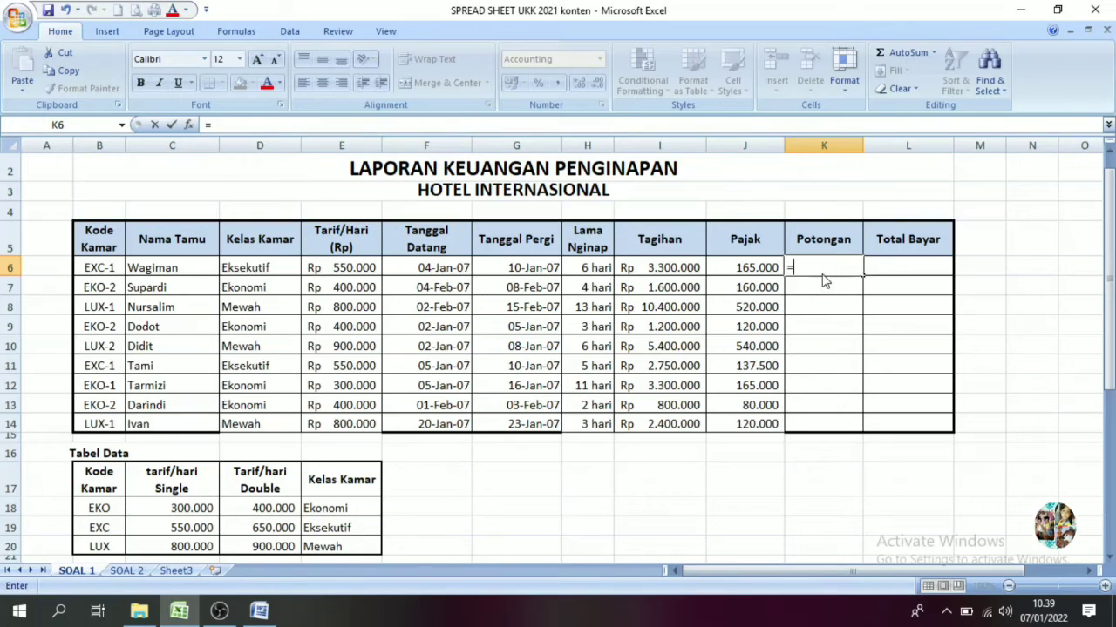
type("if")
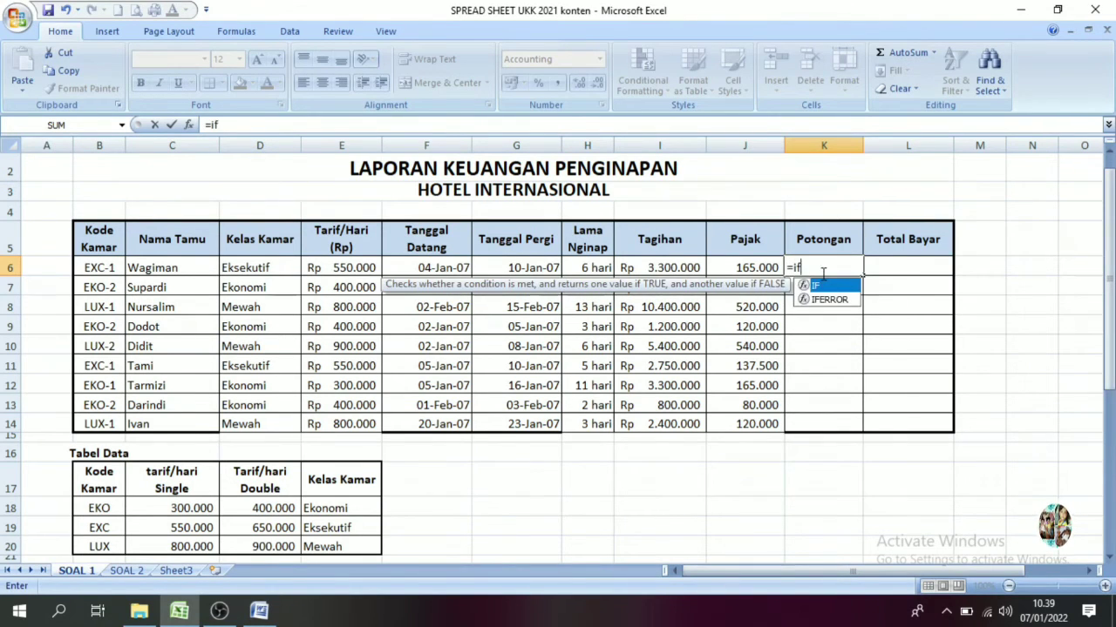
type("(")
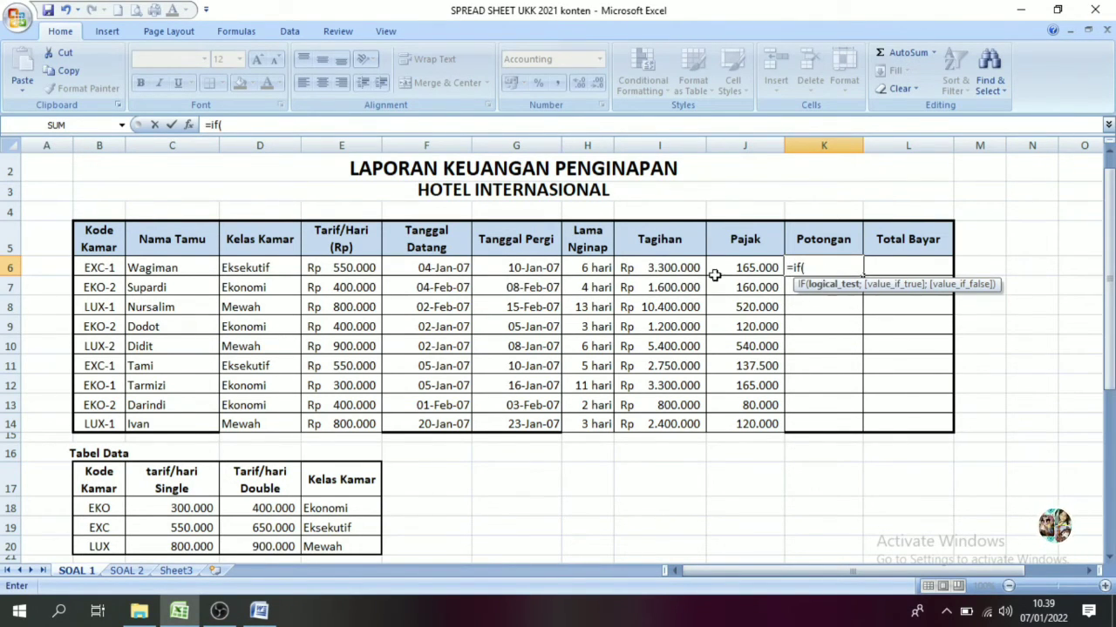
left_click(591, 271)
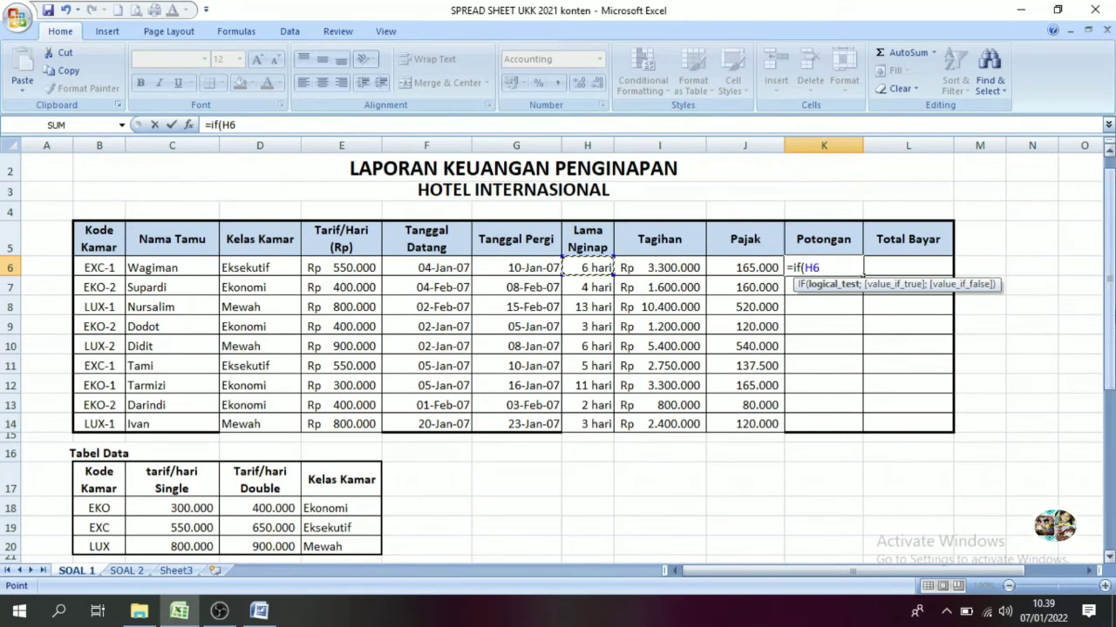
left_click_drag(1110, 318, 1110, 332)
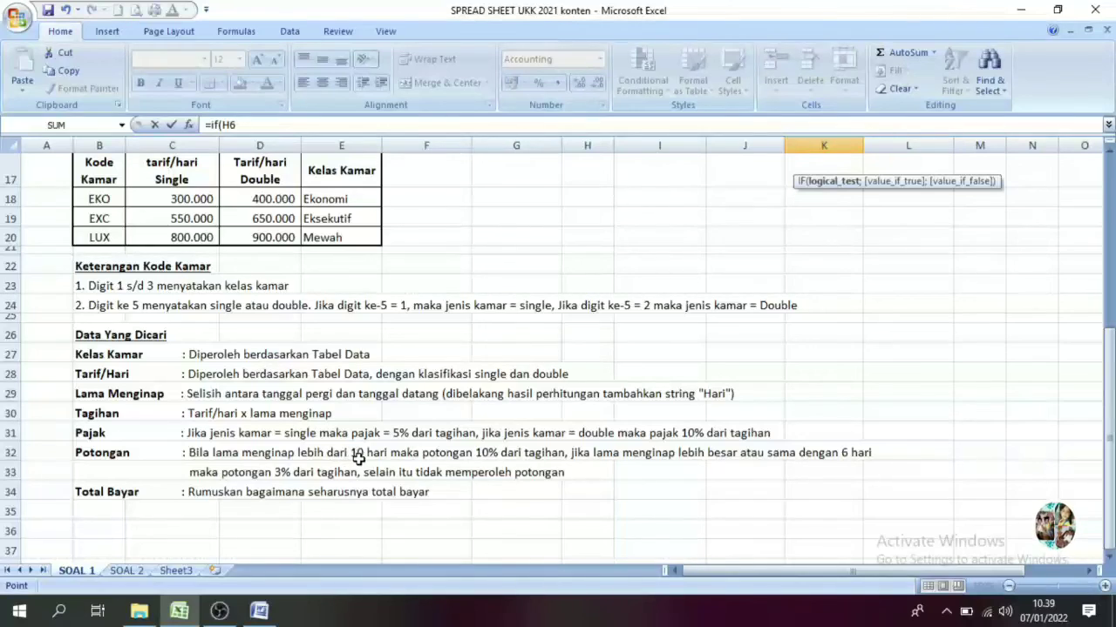
left_click_drag(1109, 397, 1110, 266)
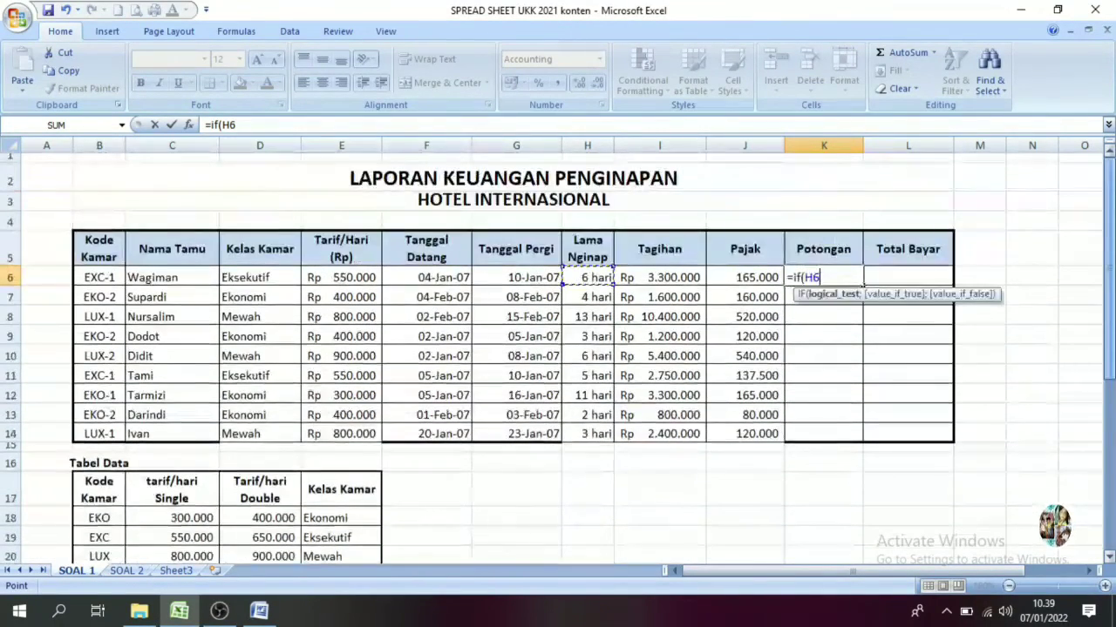
type(">")
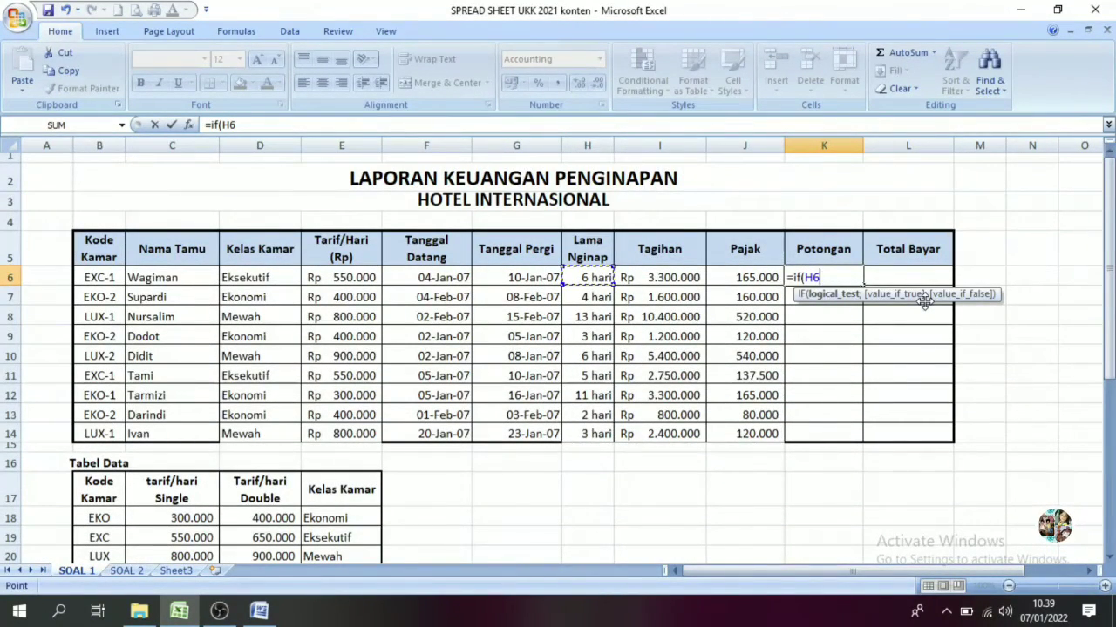
type("10")
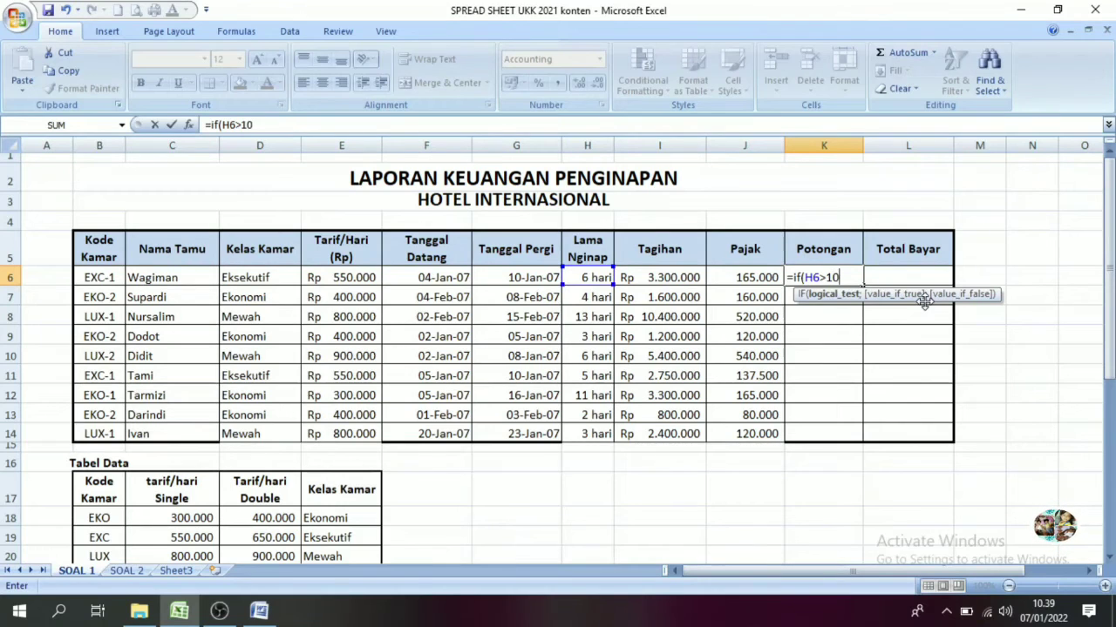
type(";")
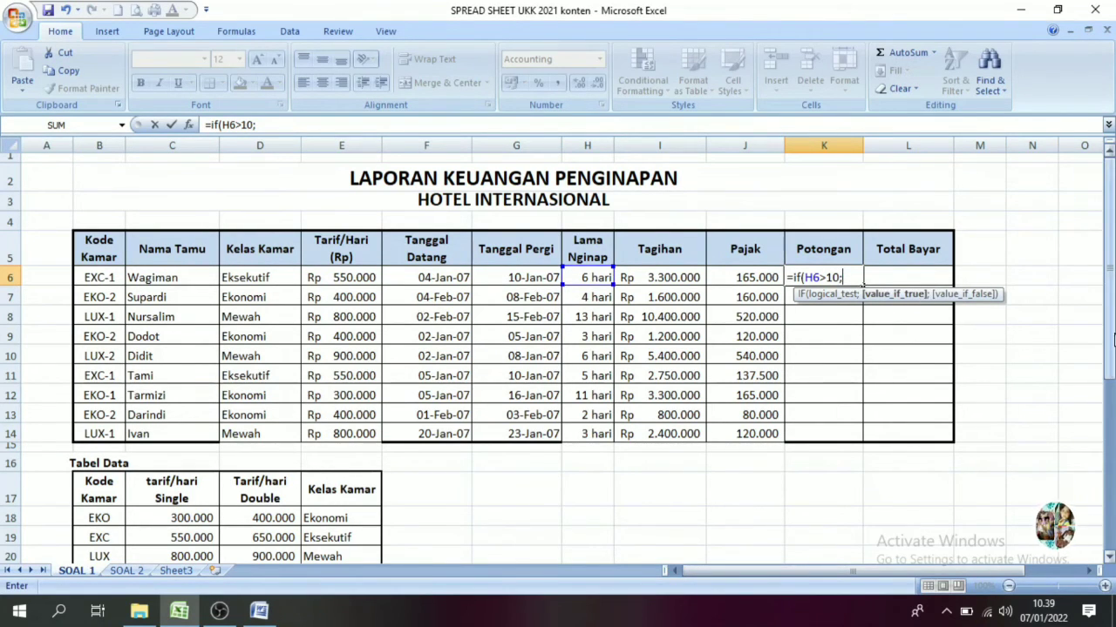
left_click_drag(1108, 338, 1108, 339)
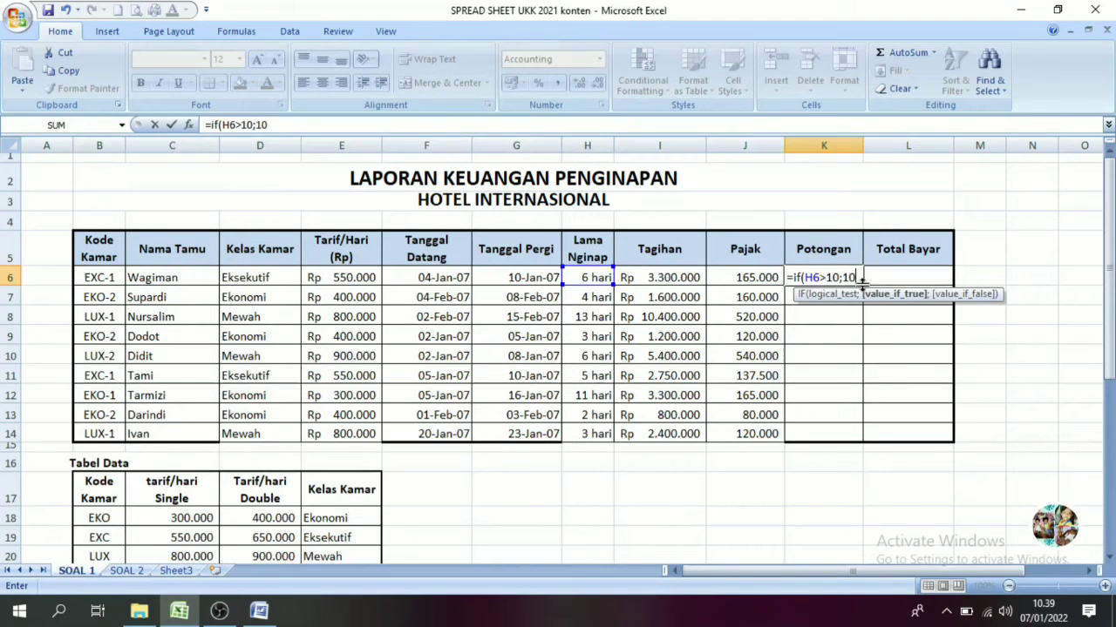
type("%*")
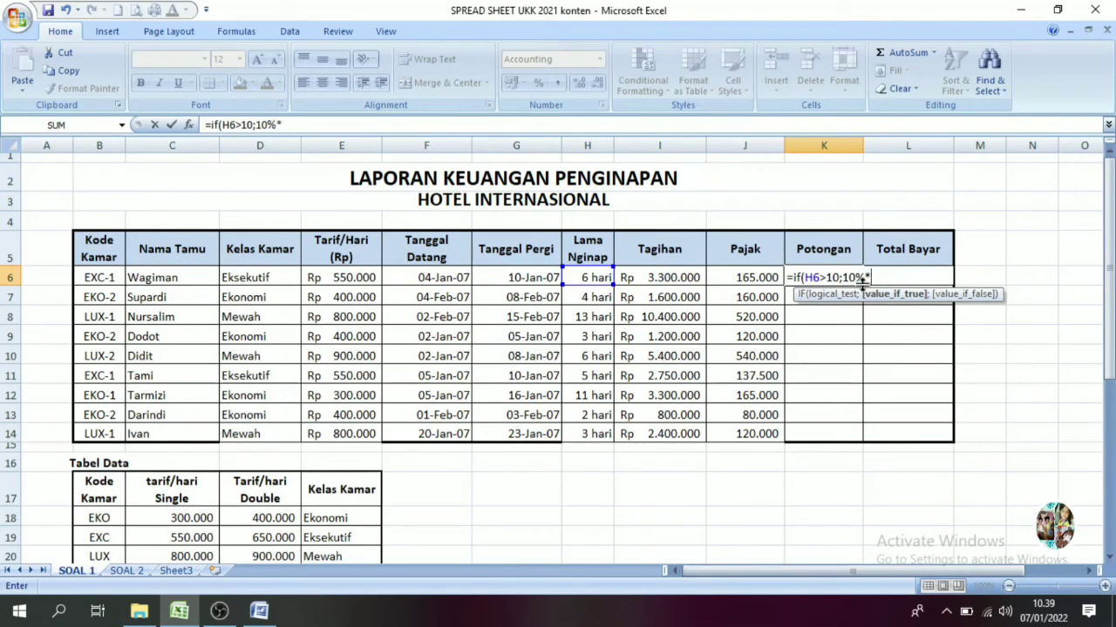
left_click(668, 277)
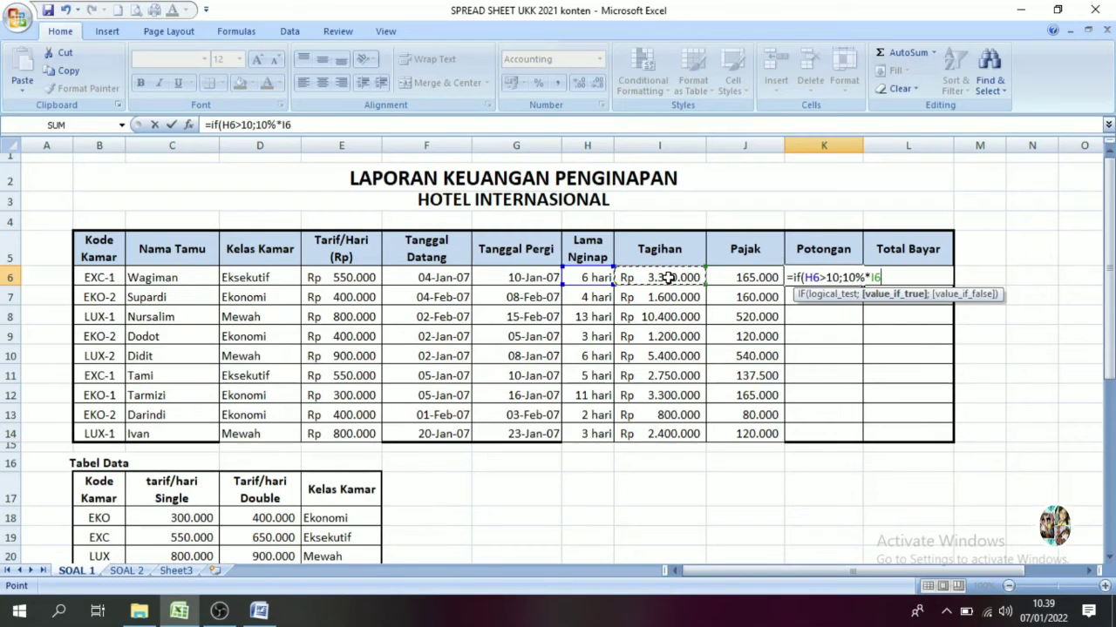
Add the nested IF on H6 giving 3% of I6 from 6 nights, else 0.
type(";")
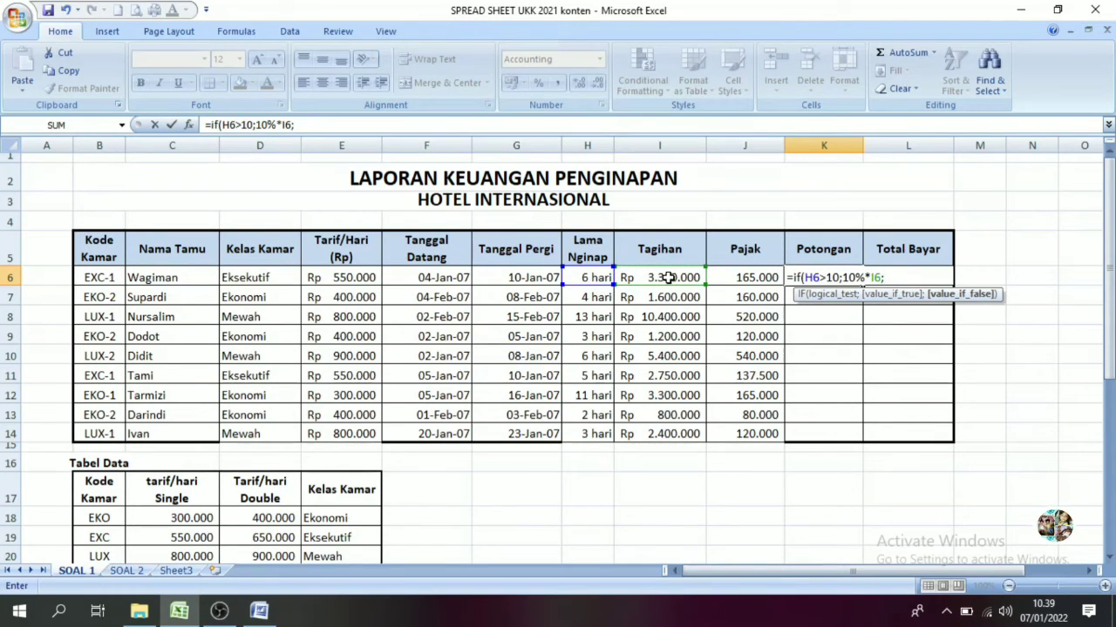
type("if(")
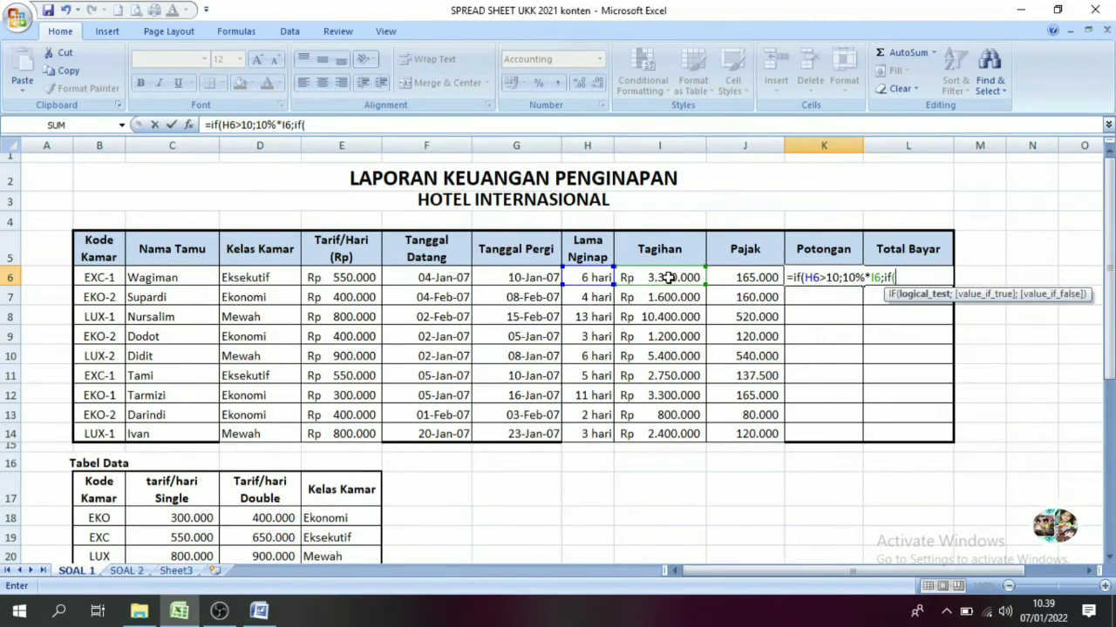
left_click(587, 278)
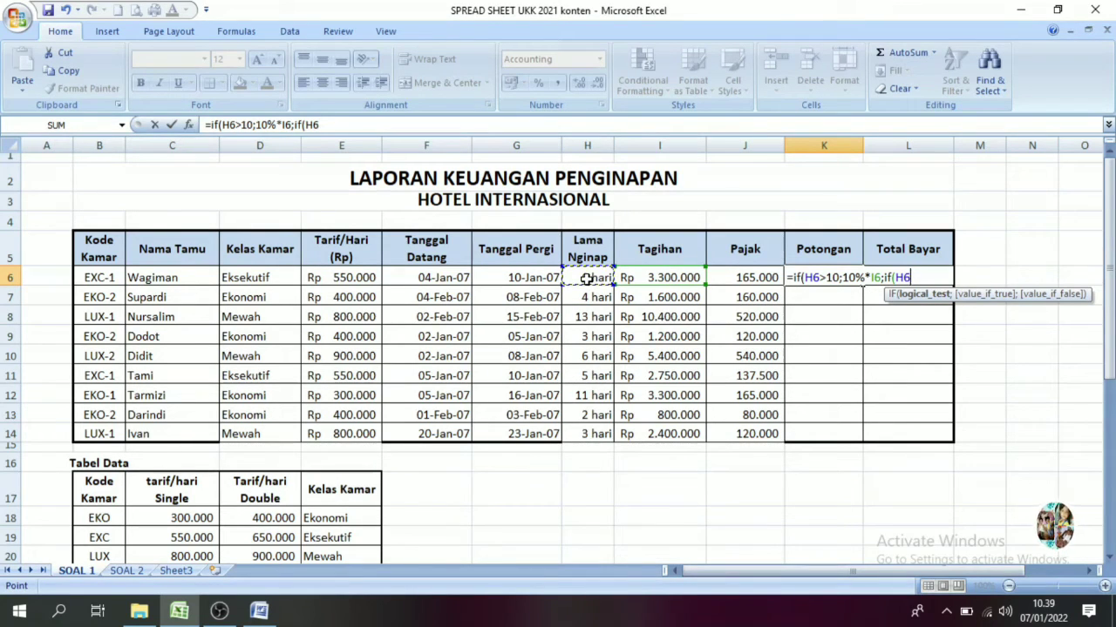
type("<")
key("BackSpace")
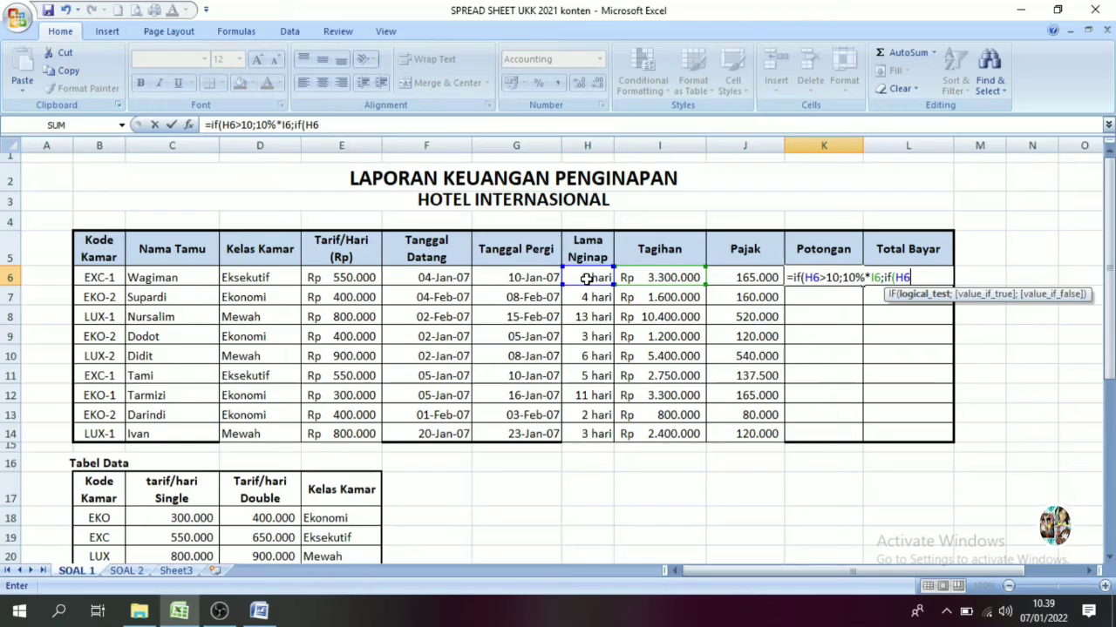
left_click_drag(1108, 312, 1108, 320)
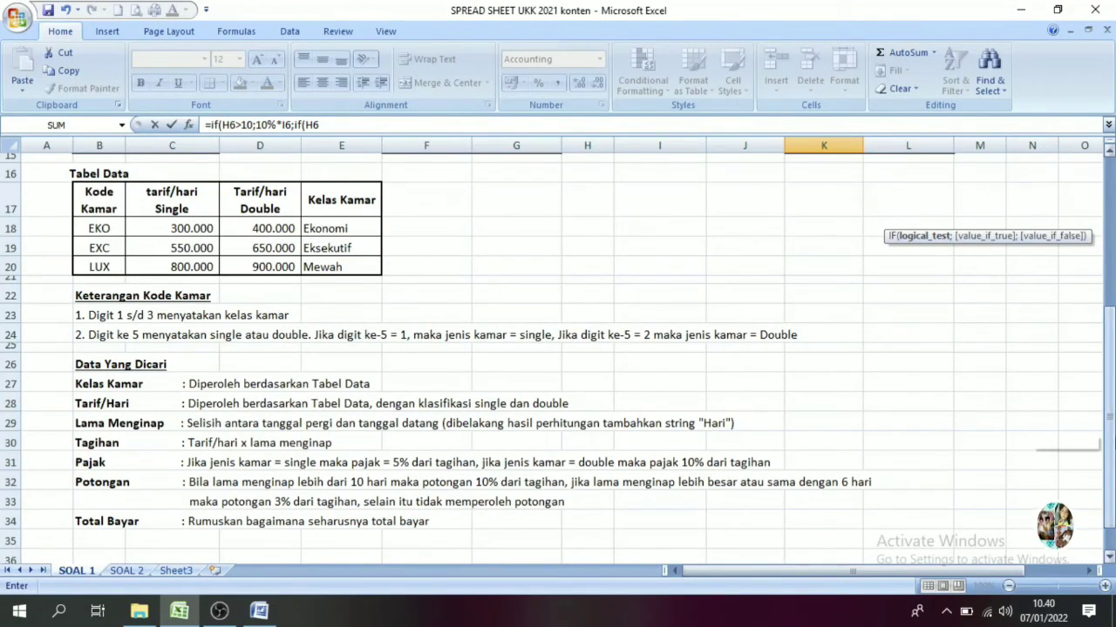
scroll(558, 349, "up", 5)
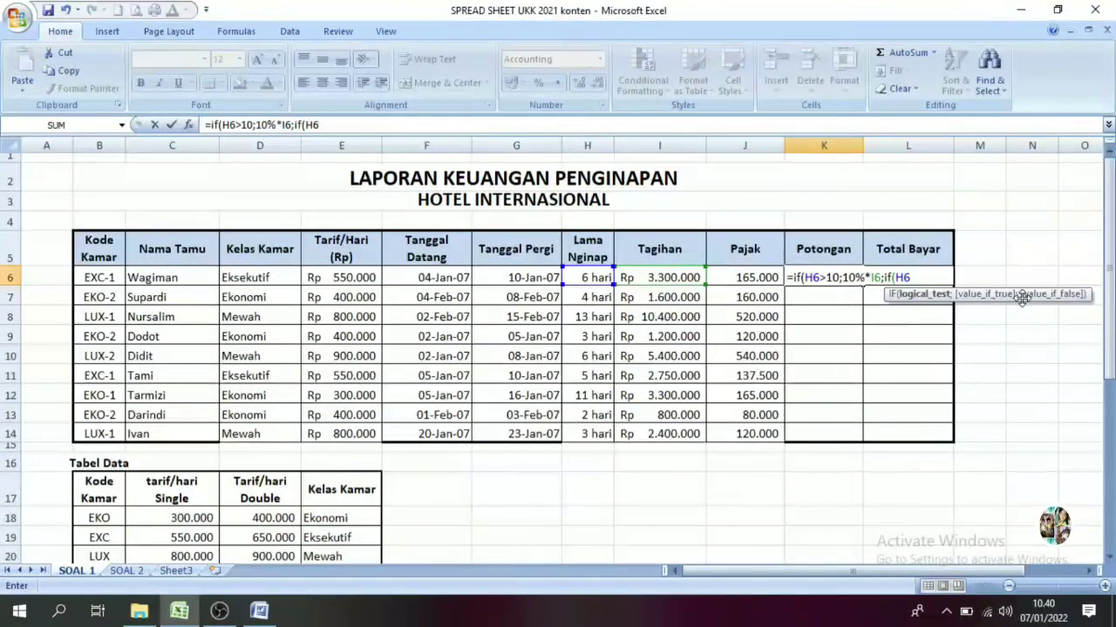
type(">=")
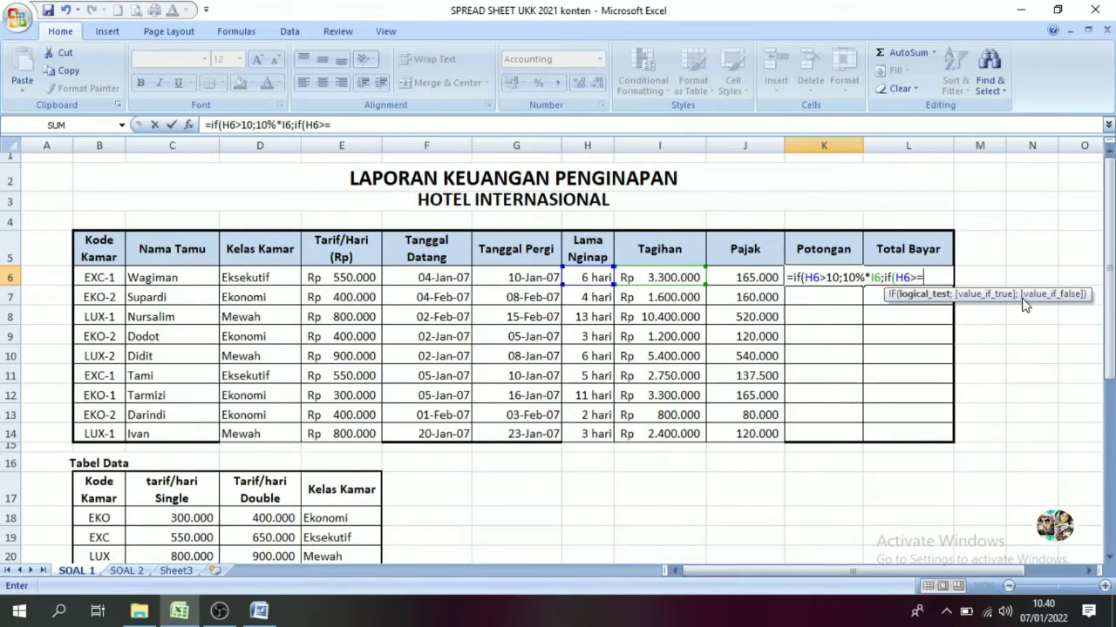
type("6;3")
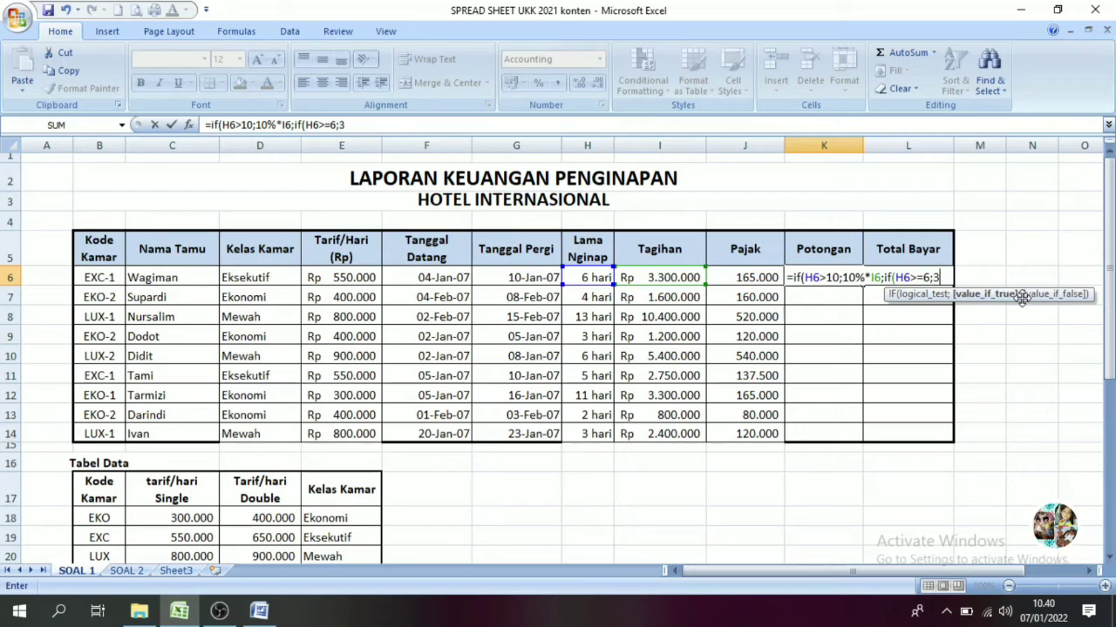
type("%*")
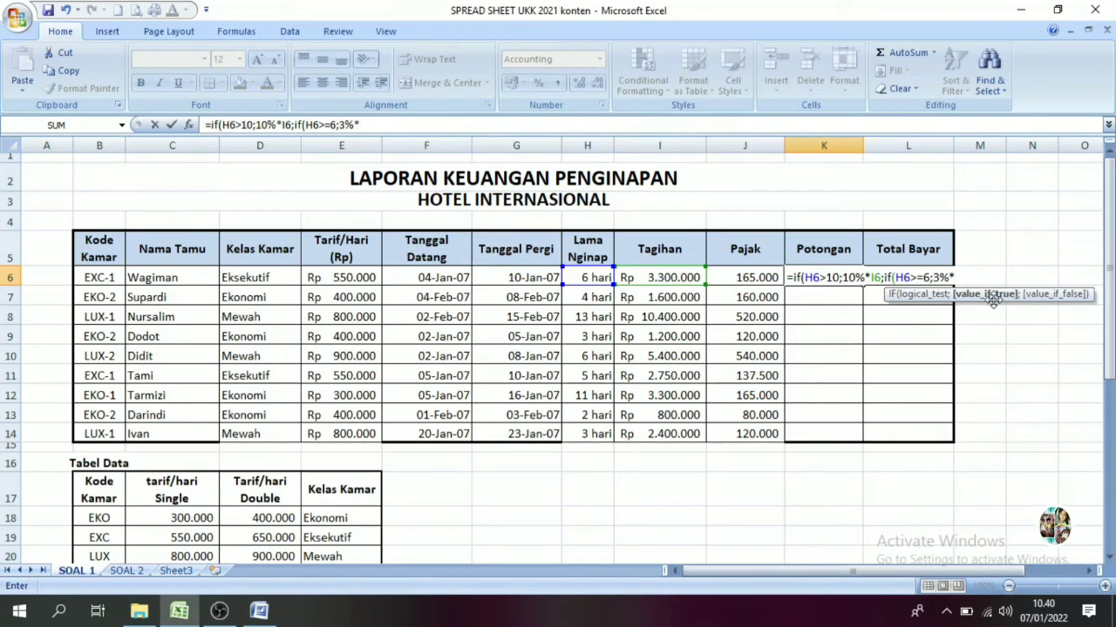
left_click(672, 277)
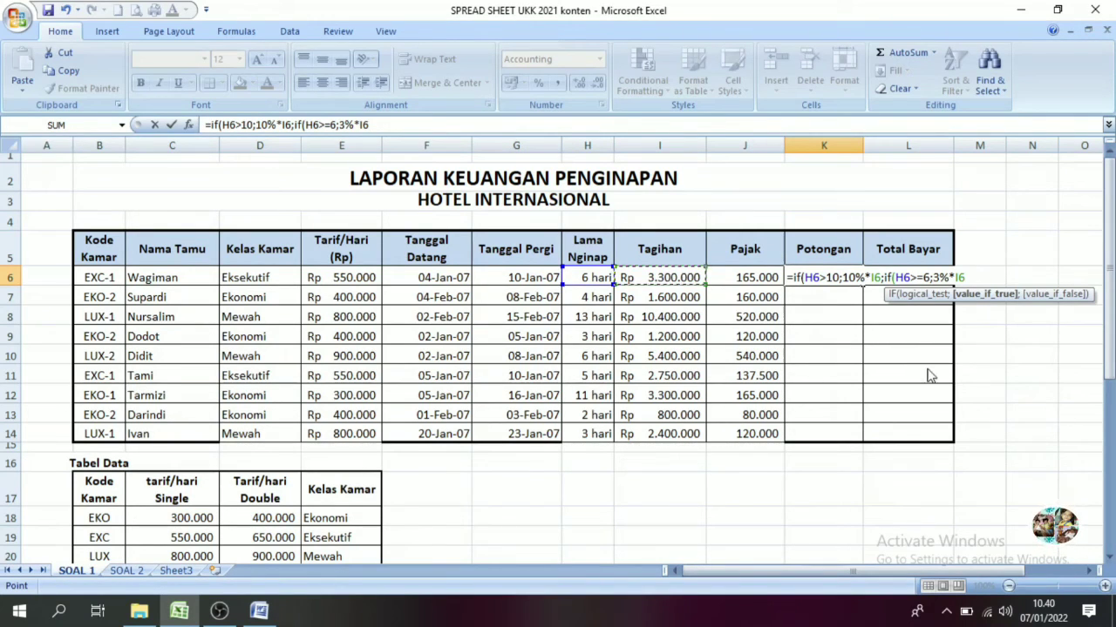
type(")")
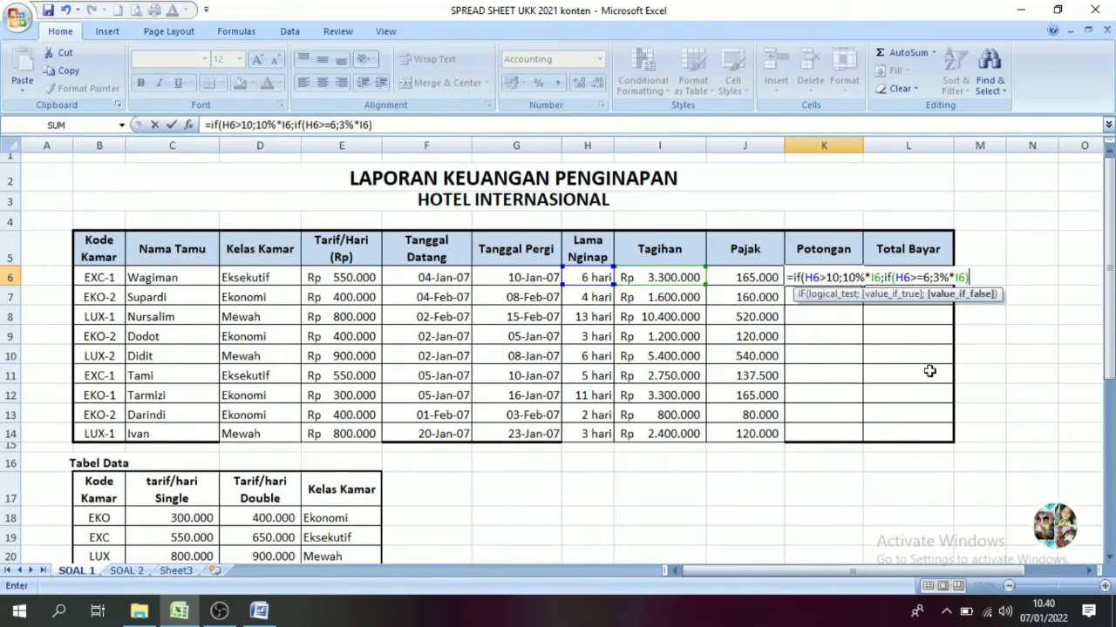
key("BackSpace")
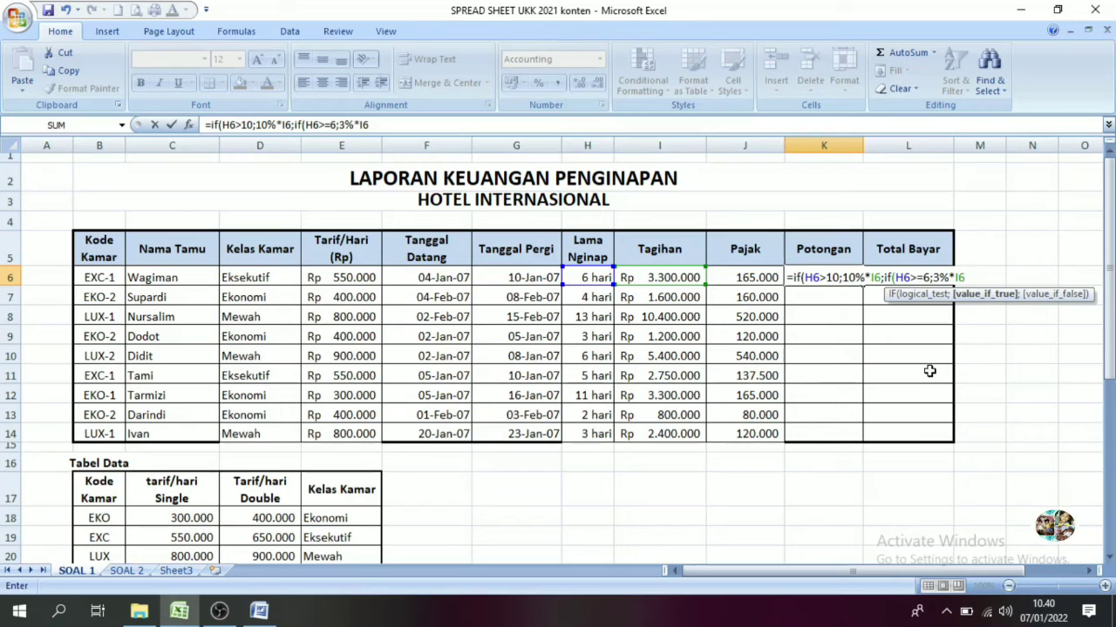
type(";0")
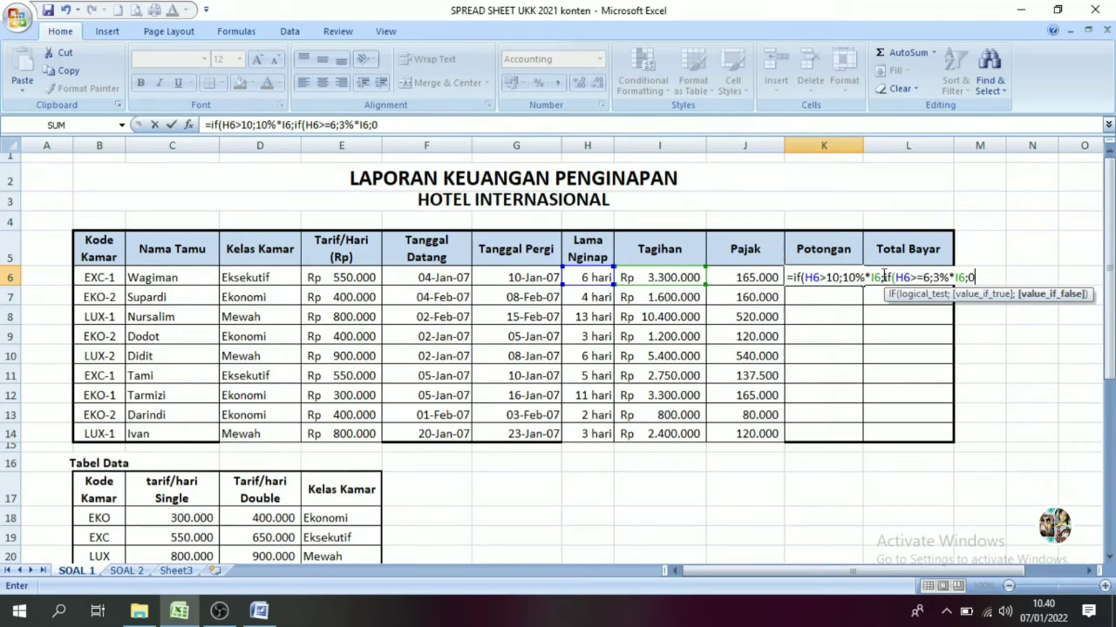
Correct the 6-night condition to >= and confirm the discount formula in K6.
left_click(919, 277)
type("=")
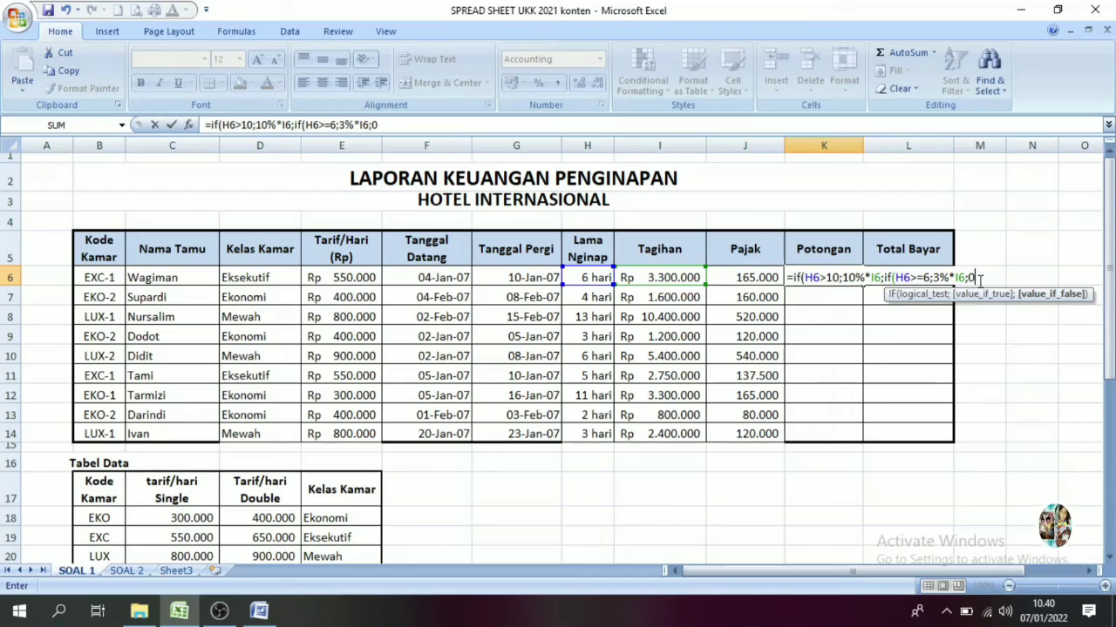
type("))")
left_click(981, 277)
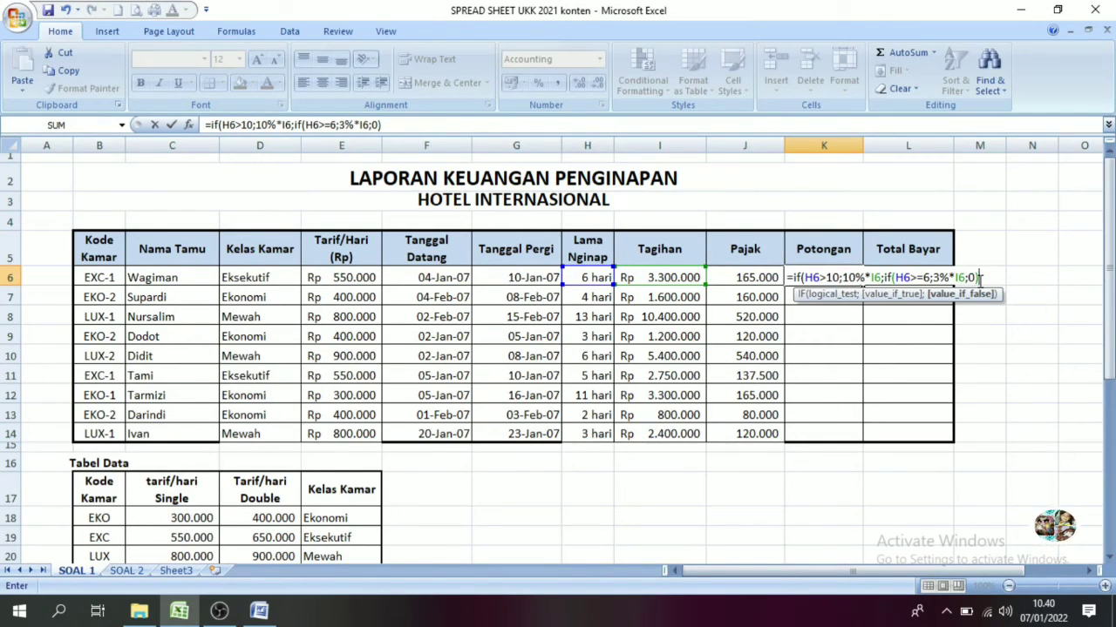
key("Return")
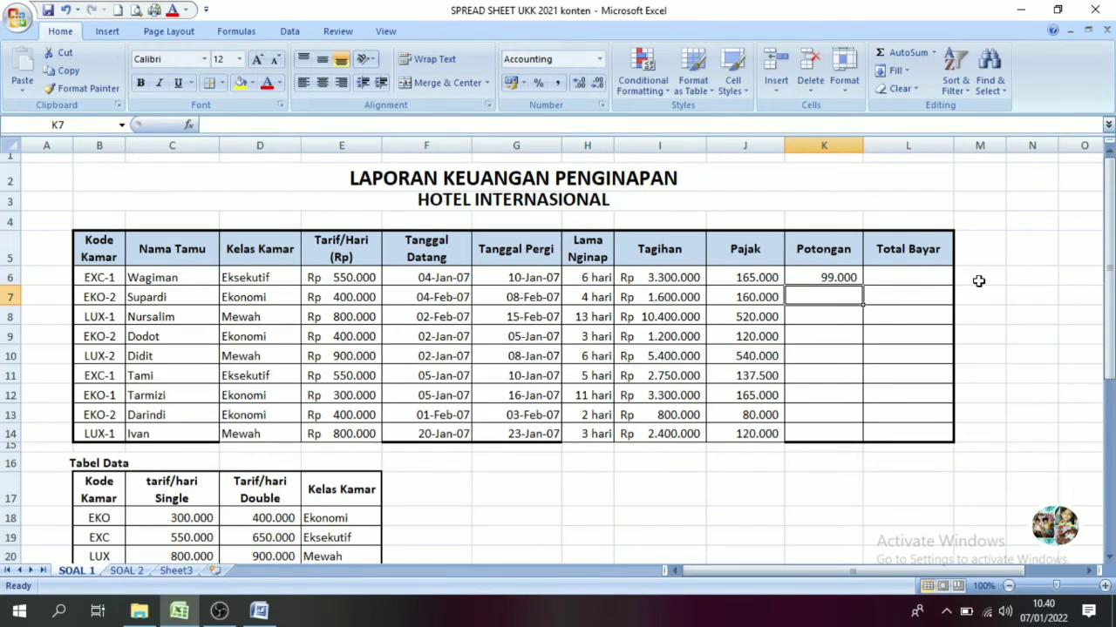
Copy K6's discount formula down through K14.
left_click(854, 277)
left_click_drag(861, 286, 859, 436)
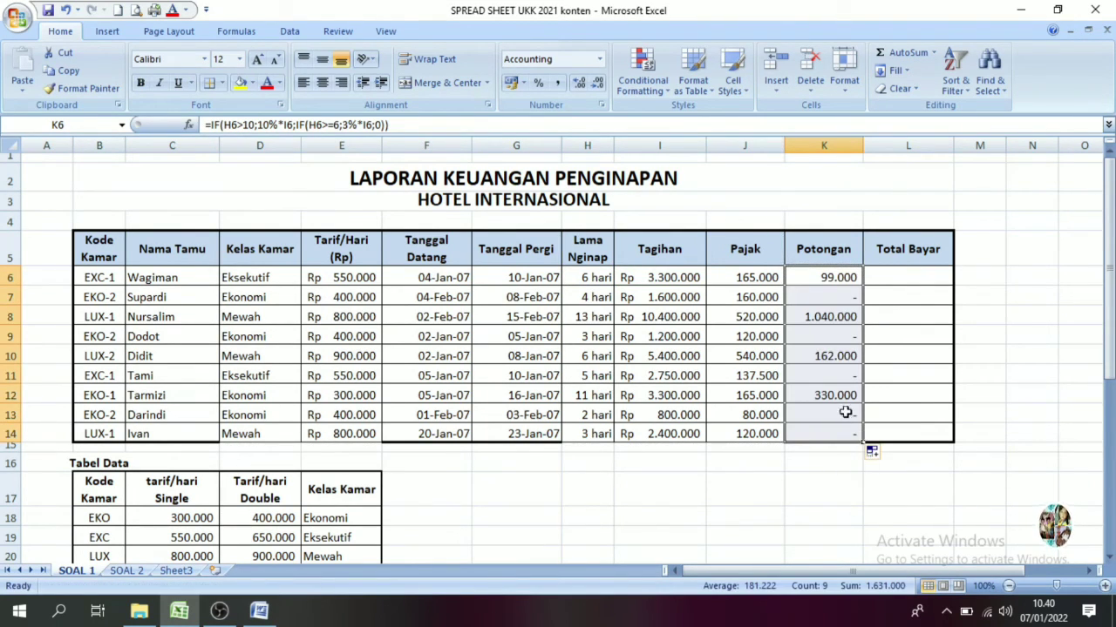
left_click(824, 484)
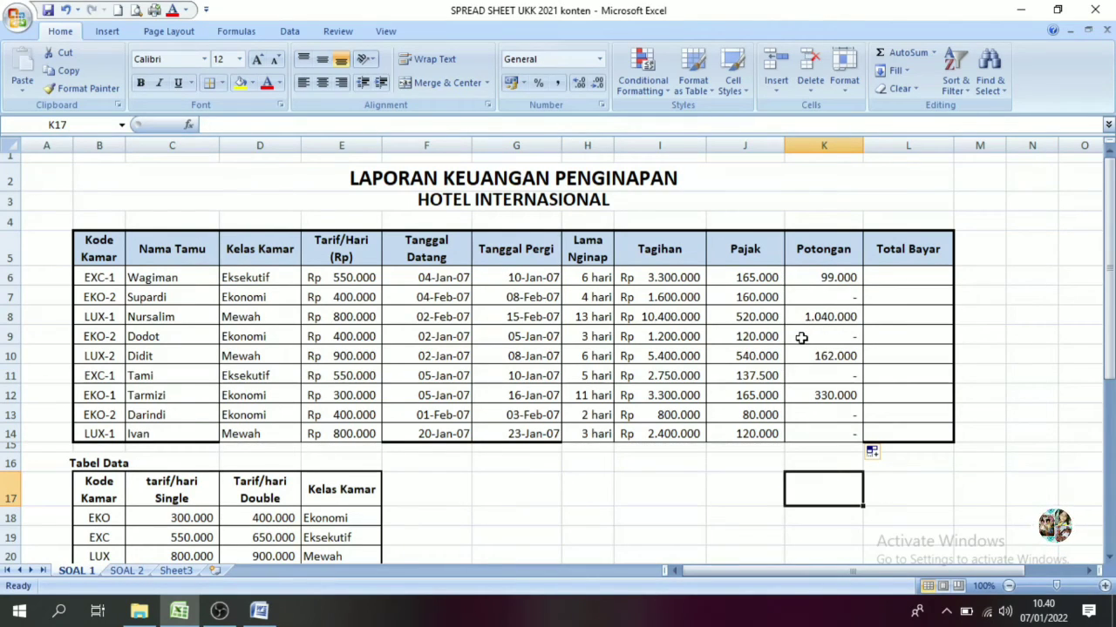
Check the copied formulas in H6, H8, H9 and K9.
left_click(602, 337)
left_click(837, 338)
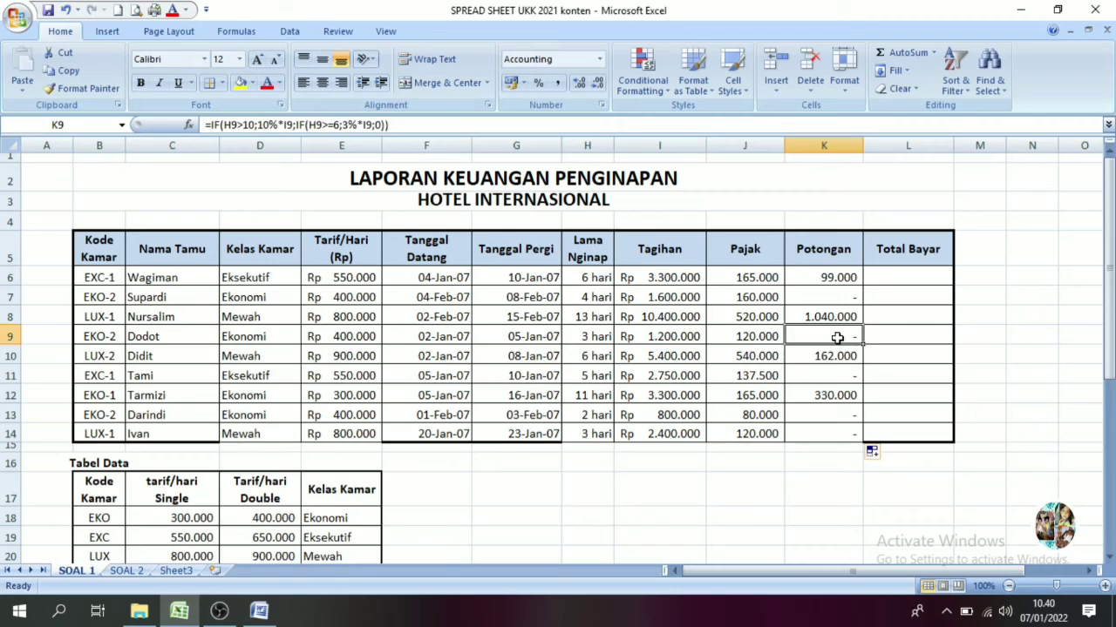
left_click(594, 277)
left_click(587, 317)
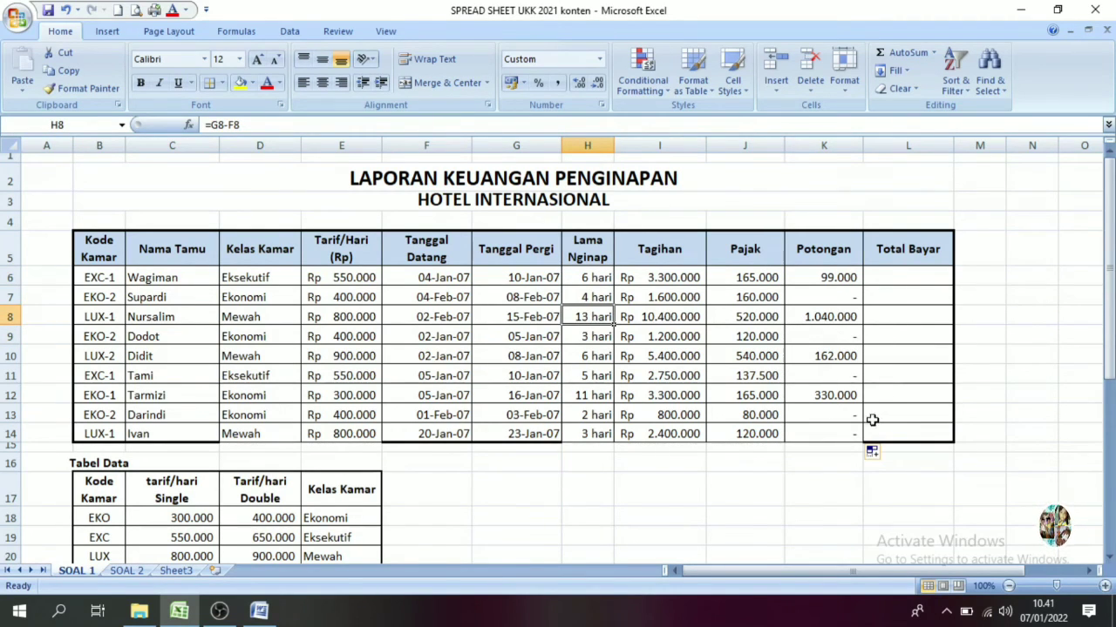
left_click(903, 432)
left_click(907, 277)
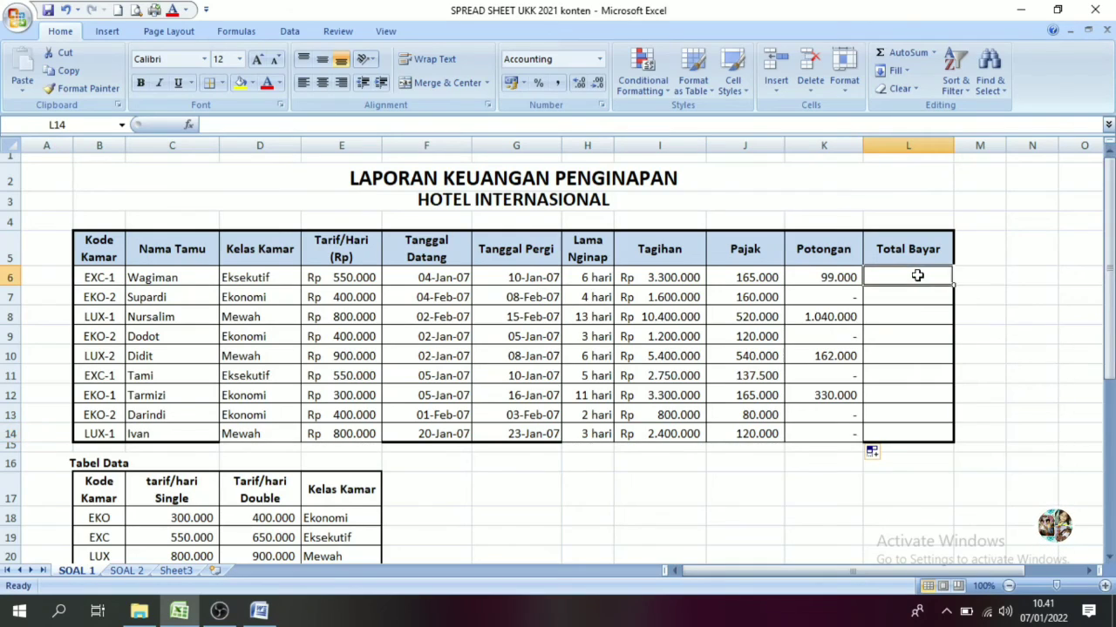
left_click_drag(1108, 262, 1108, 316)
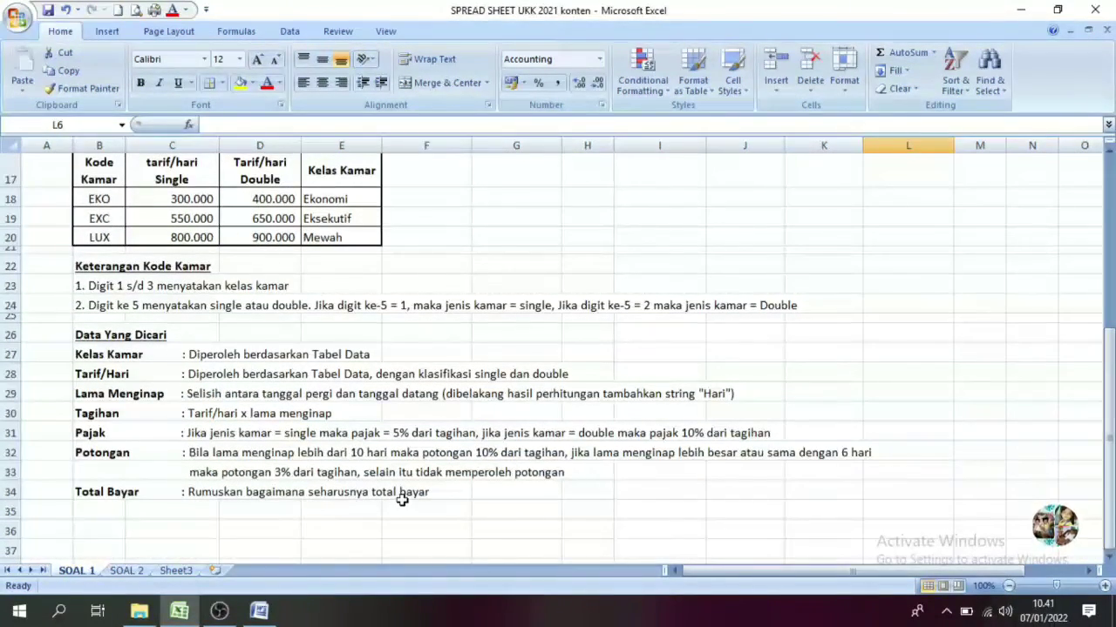
left_click_drag(1109, 489, 1109, 427)
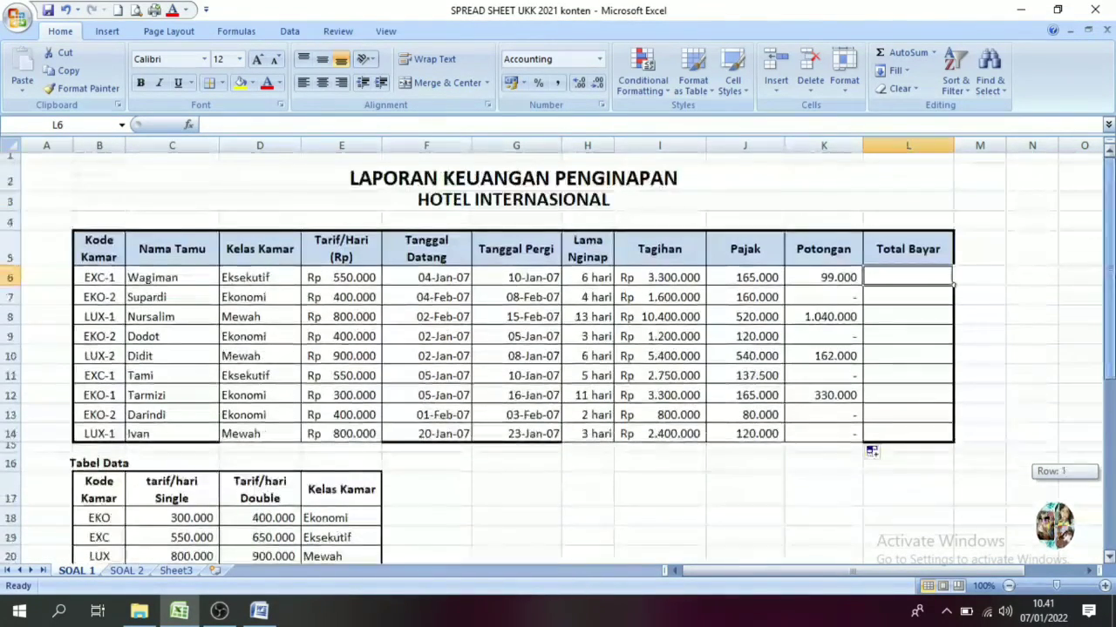
Enter =I6+J6-K6 in L6 as the first guest's Total Bayar.
type("=")
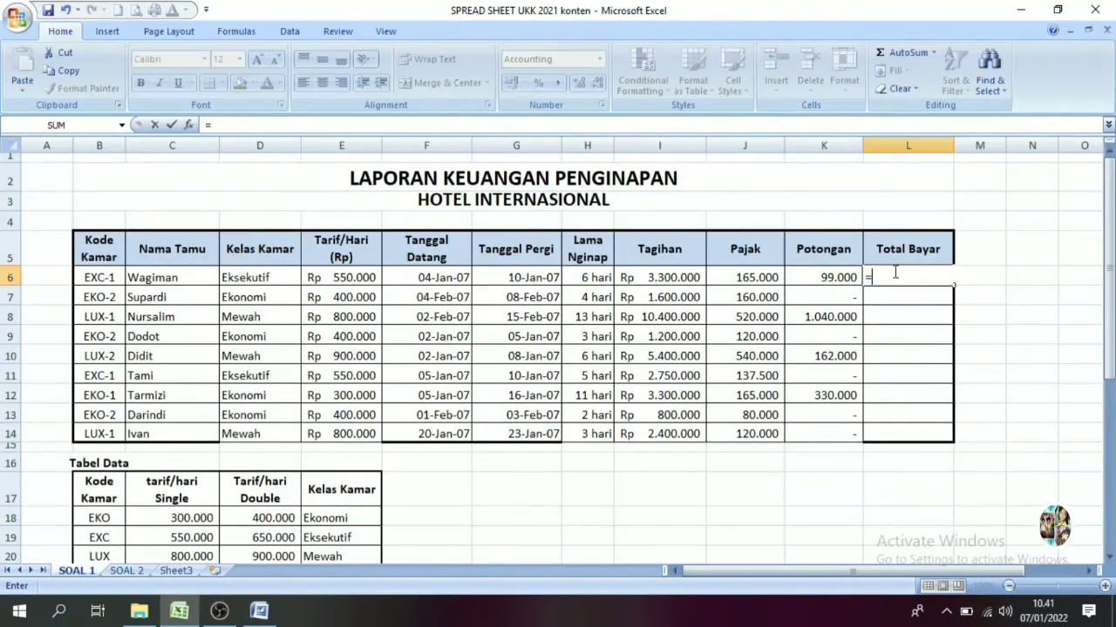
left_click(677, 277)
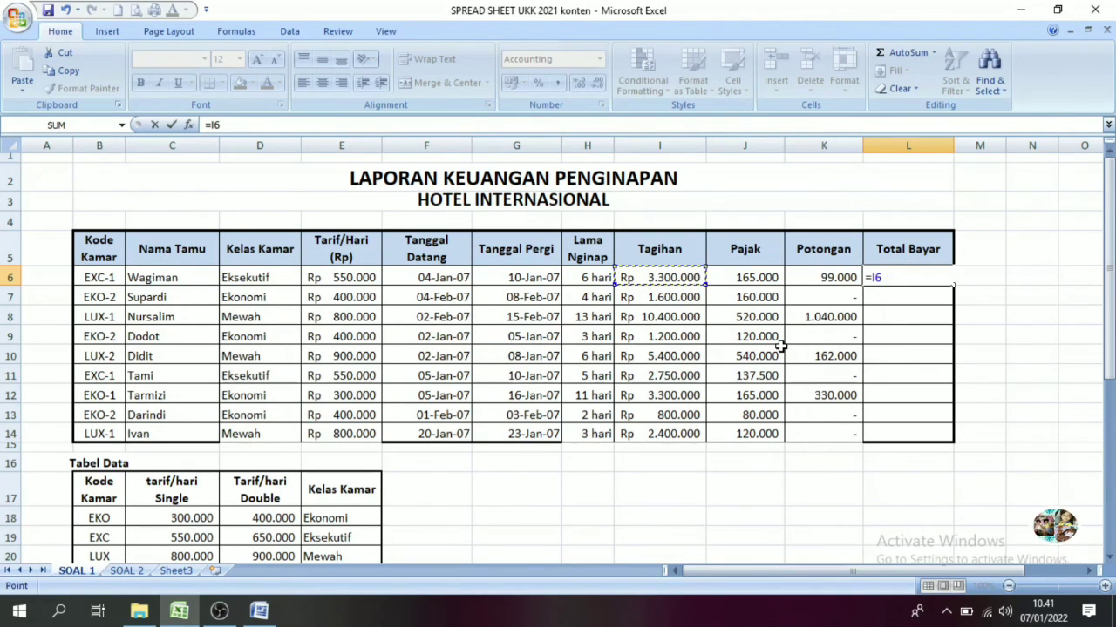
type("+")
left_click(748, 281)
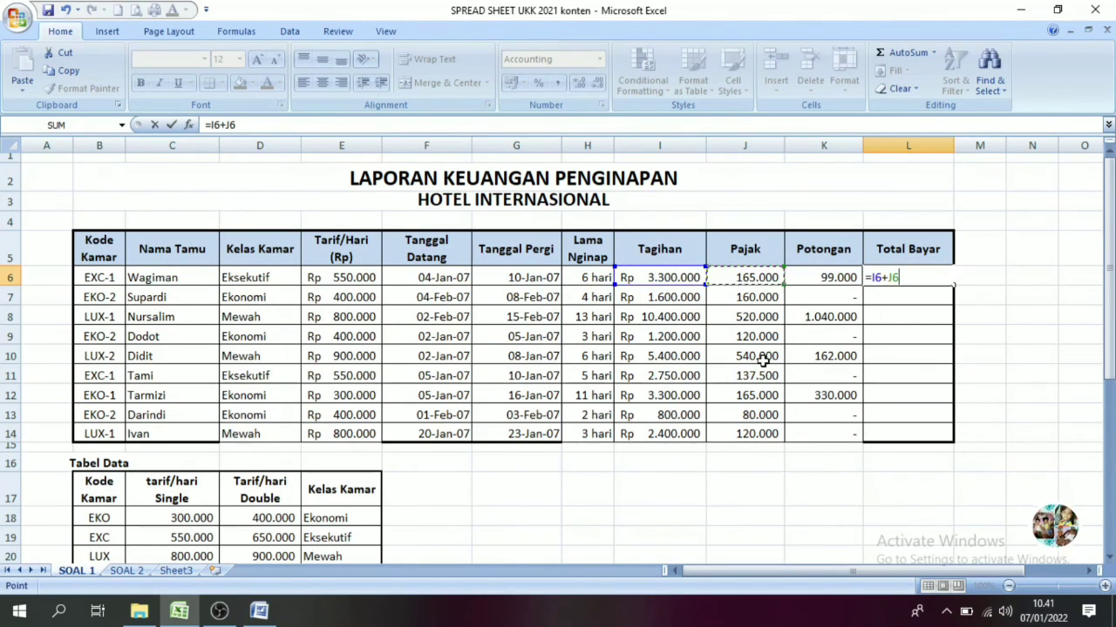
type("-")
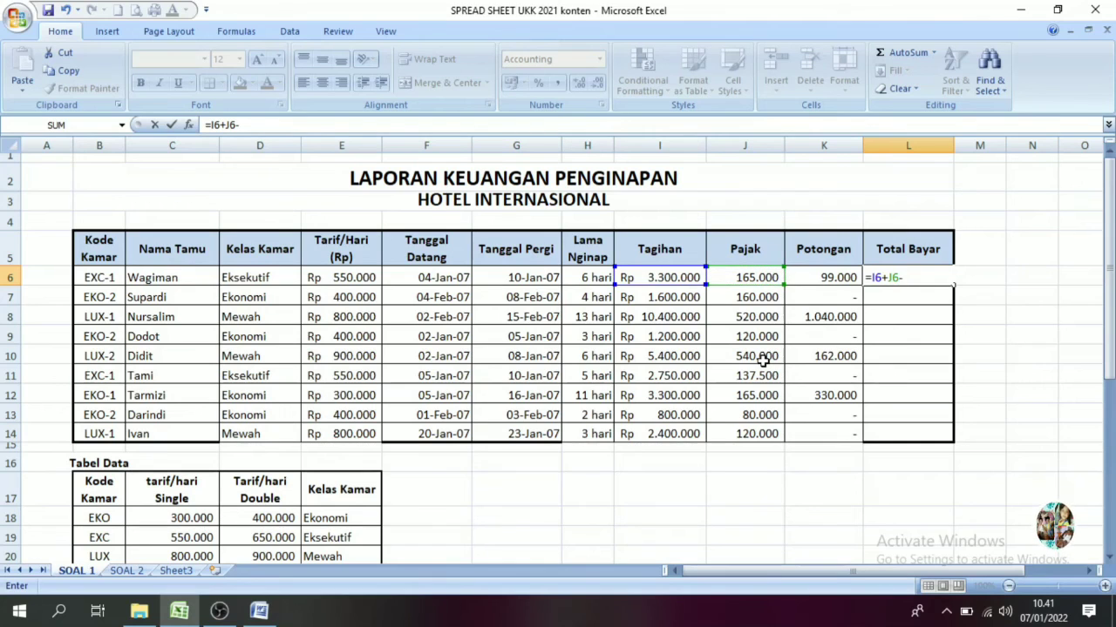
left_click(822, 277)
key("Return")
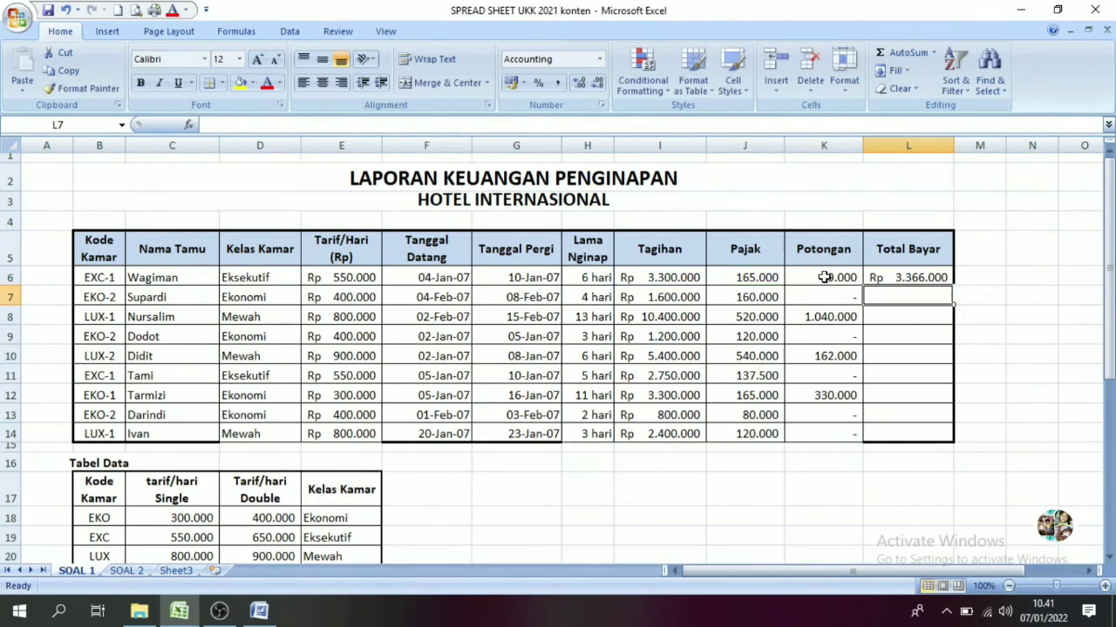
Fill the Total Bayar formula from L6 down to L14.
left_click(928, 276)
left_click_drag(956, 282, 957, 440)
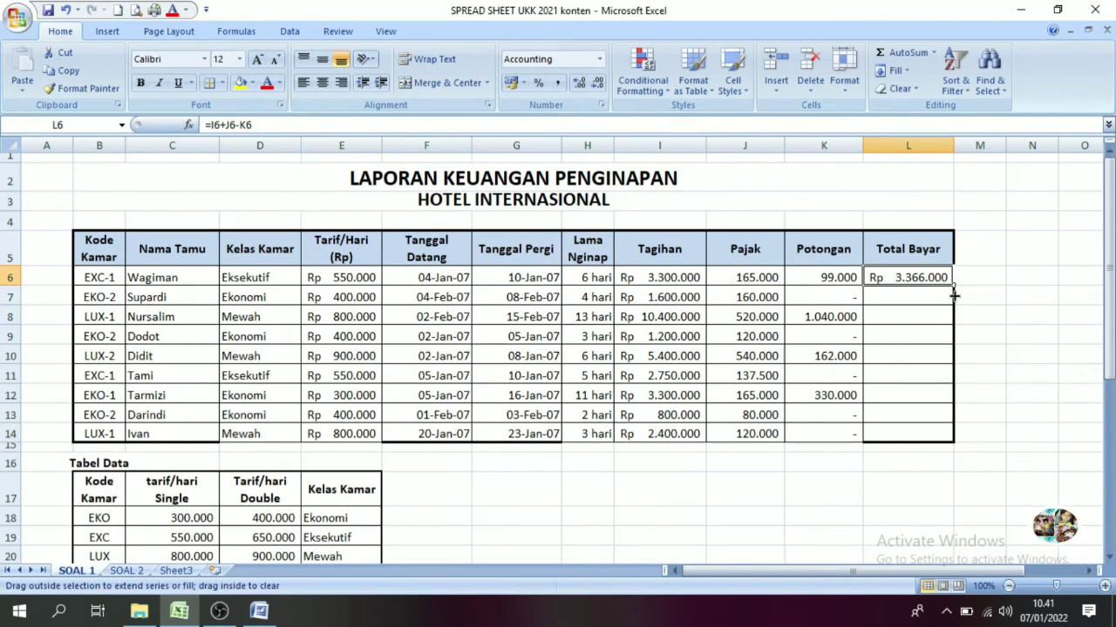
left_click(917, 515)
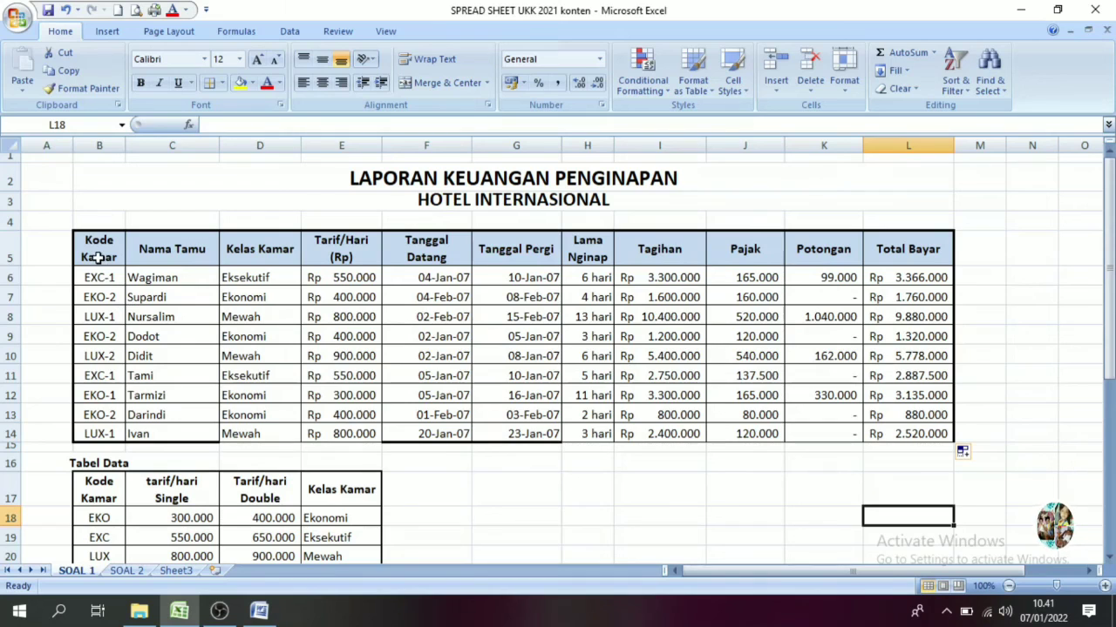
Select B5:L14 and apply a Thick Box Border around it.
left_click_drag(95, 248, 697, 427)
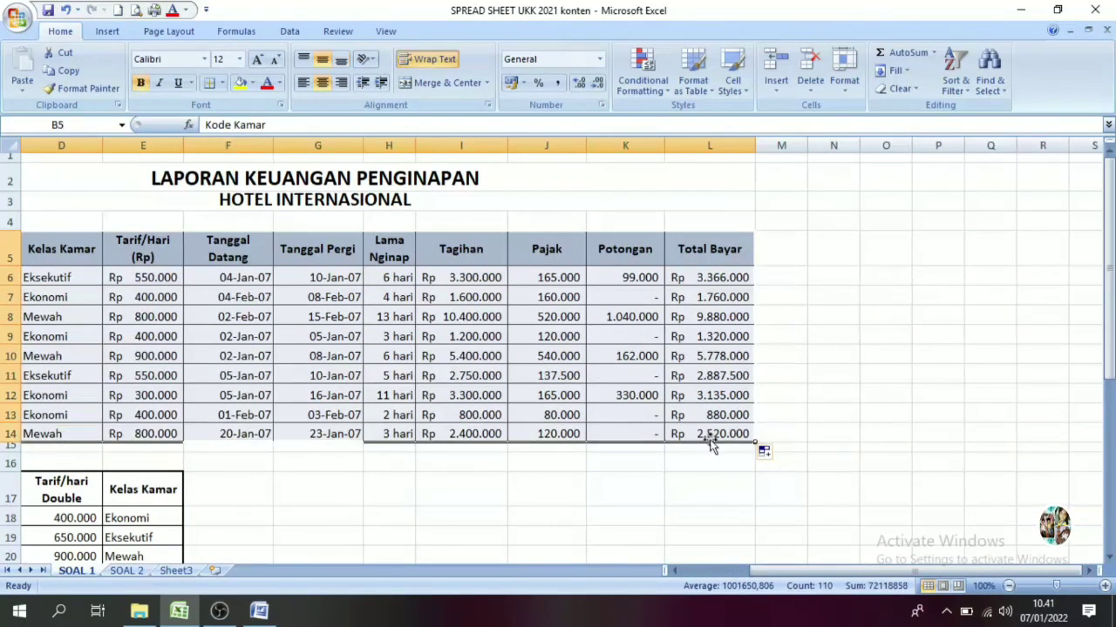
left_click_drag(911, 573, 828, 572)
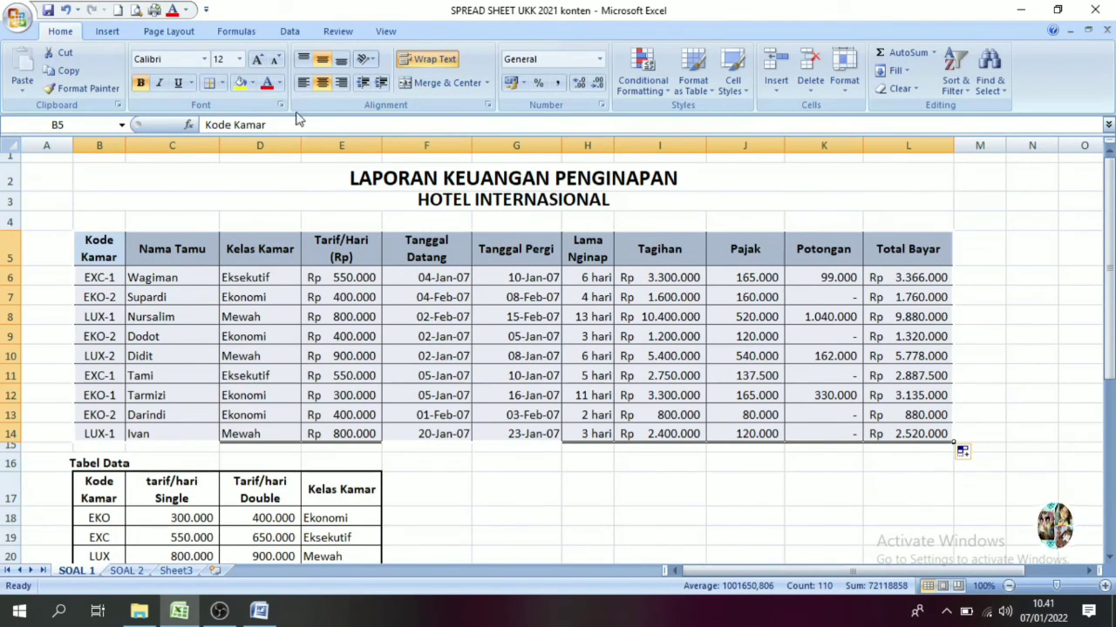
left_click(222, 84)
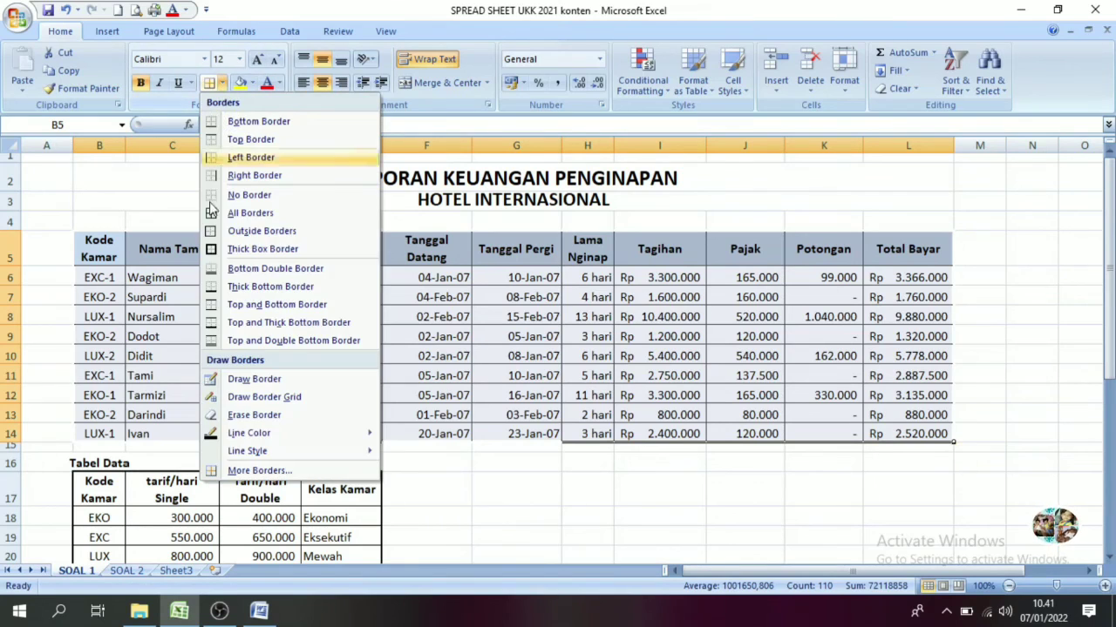
left_click(237, 251)
left_click(566, 353)
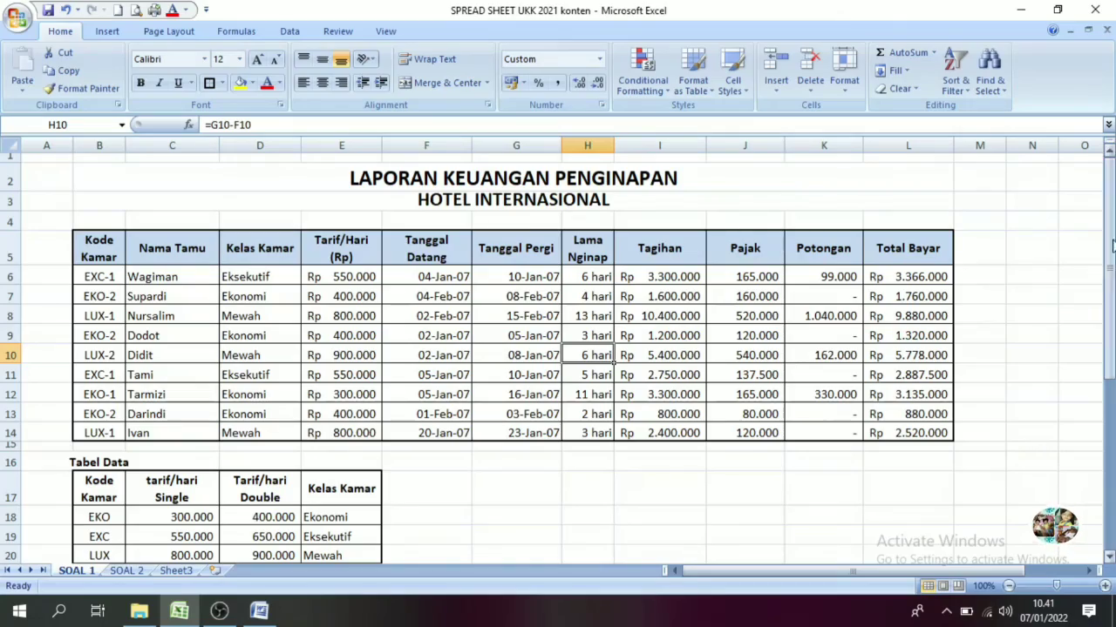
left_click_drag(1109, 277, 1109, 276)
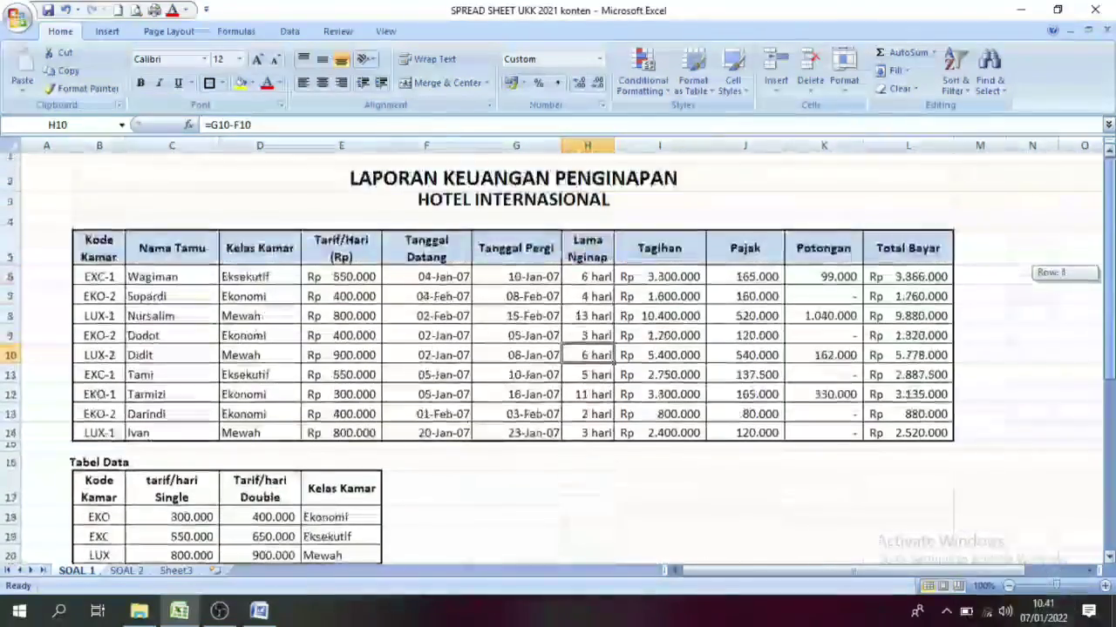